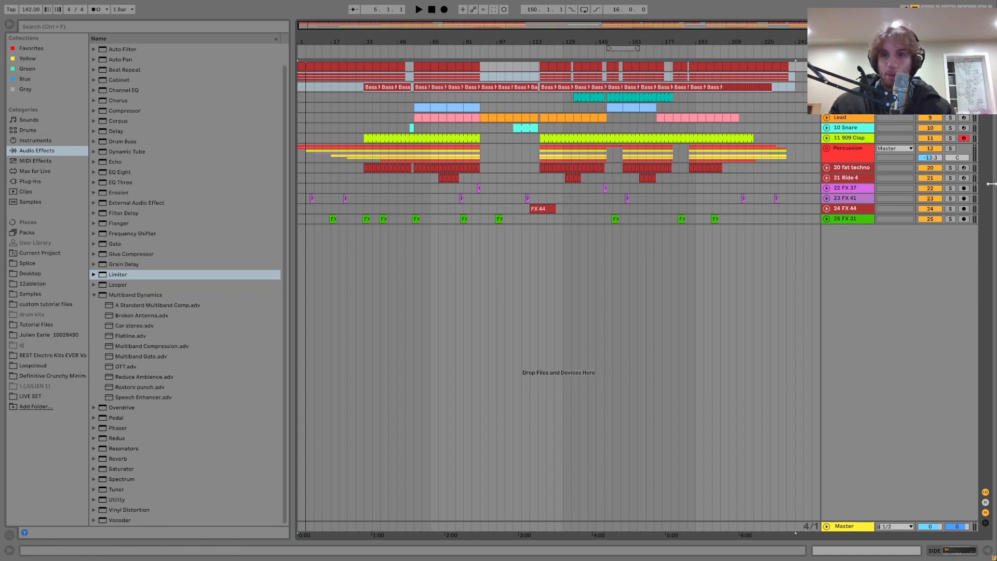
Step: Show the device chain and unfold the first track and the kick tracks inside the 2 Kick group
key(shift+Tab)
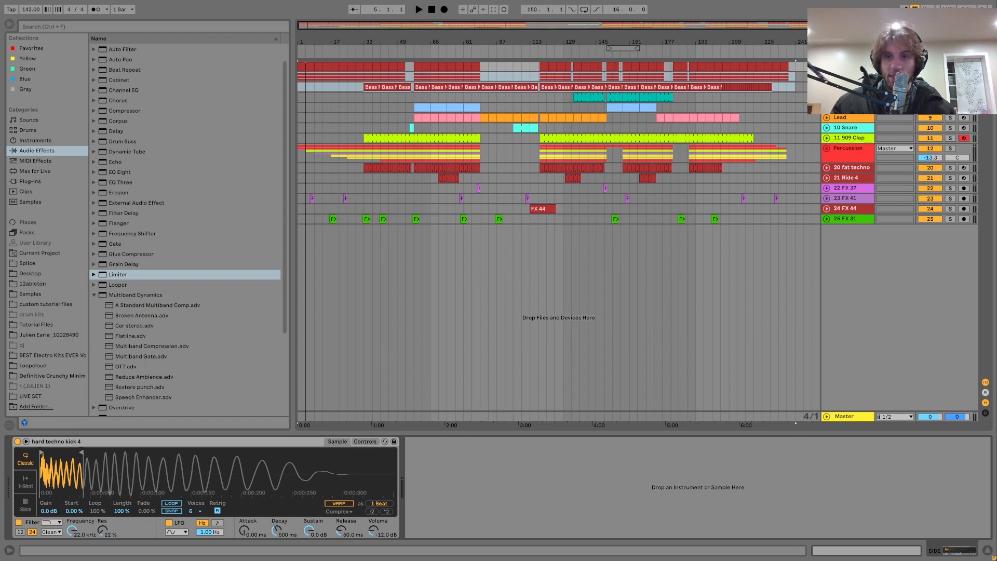
click(826, 67)
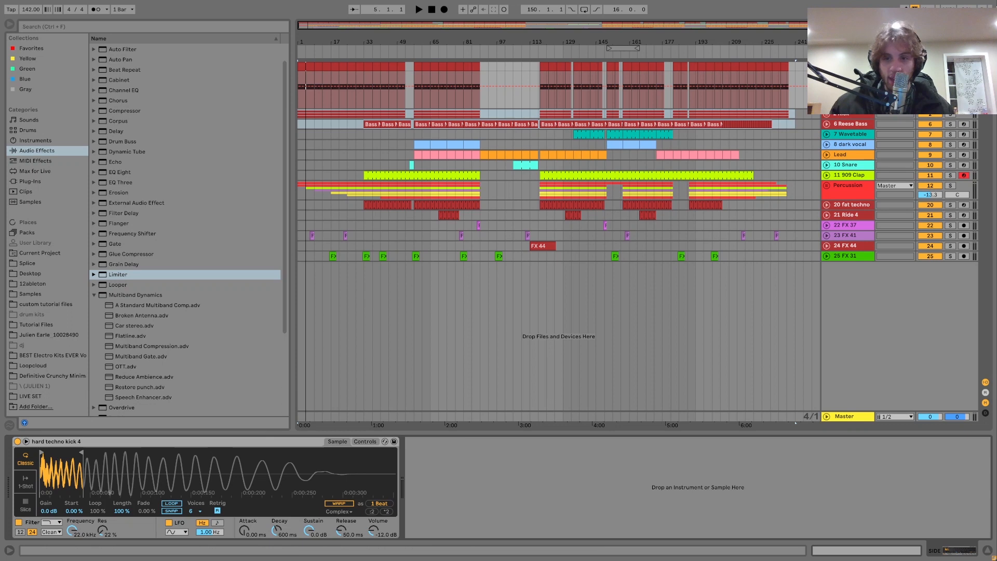
click(838, 114)
click(827, 114)
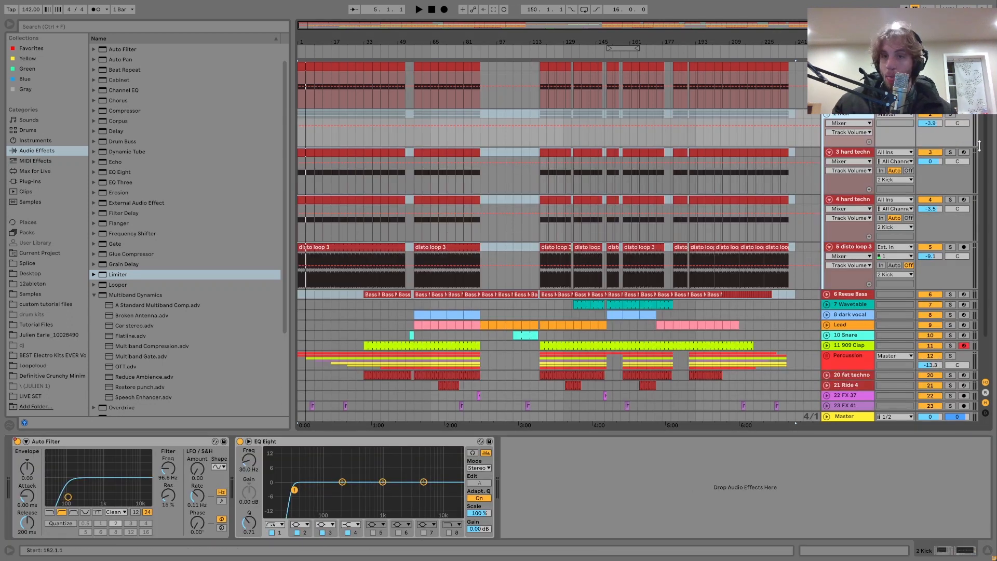
Step: Select bars 29 to 33 on track 3, hard techno kick 4, and play the arrangement from there
click(358, 150)
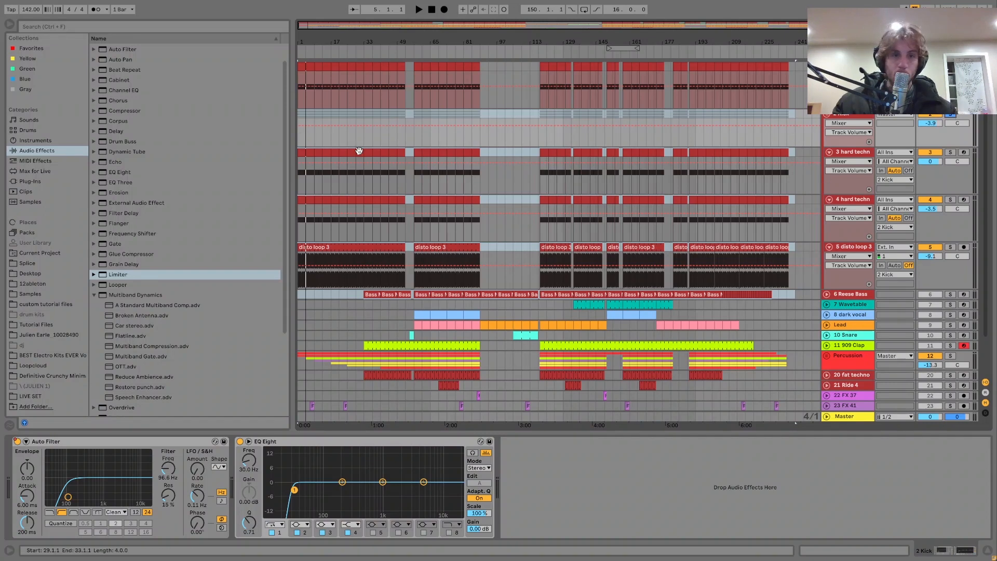
click(359, 151)
key(space)
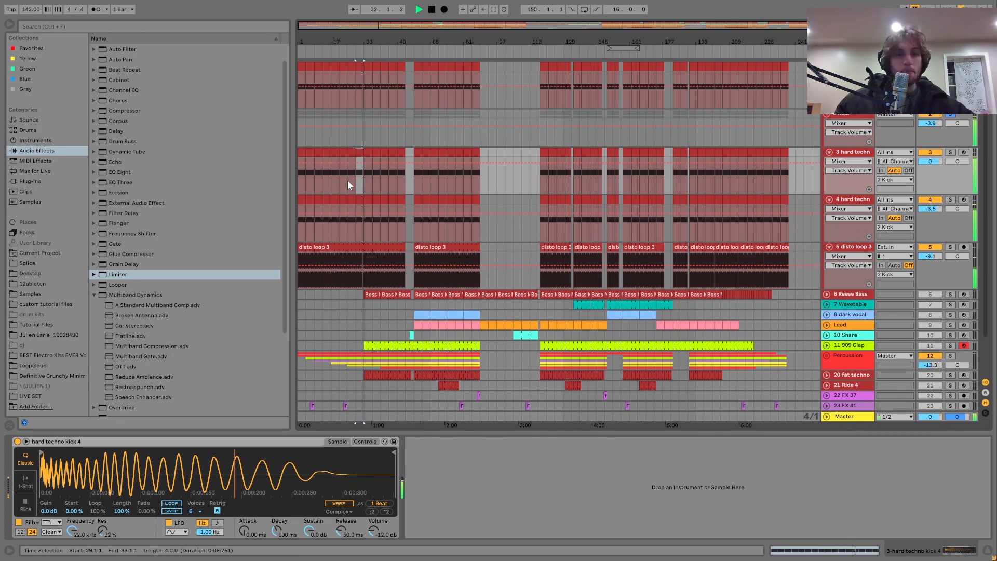
key(space)
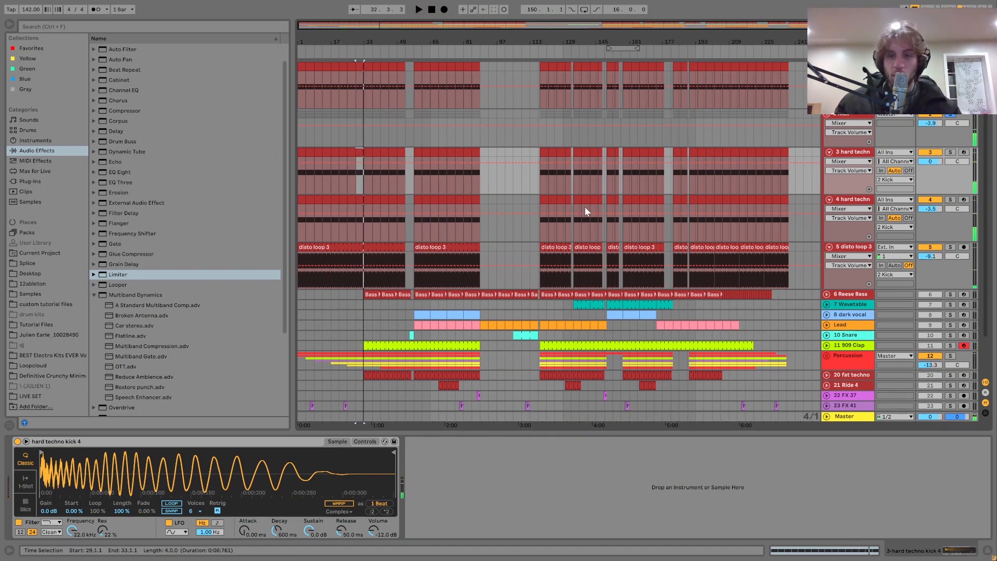
Step: Solo track 3, hard techno kick 4, and listen to it from bar 29
click(950, 152)
key(space)
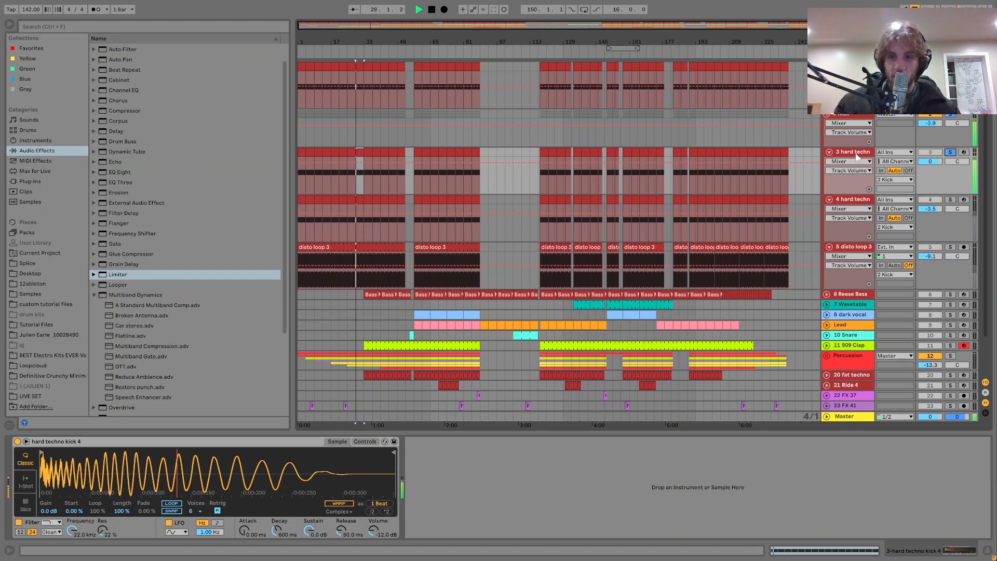
key(space)
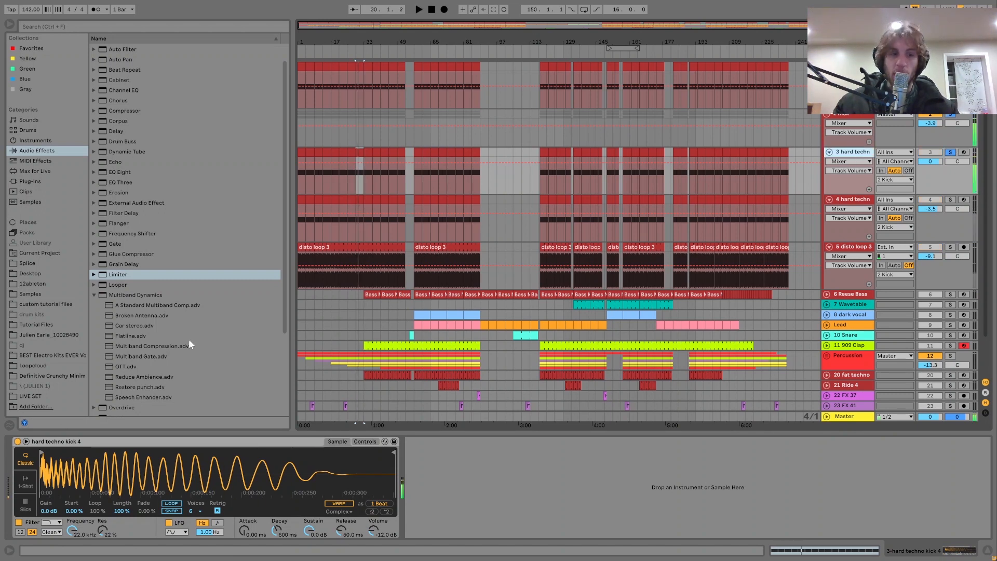
Step: Solo track 4, the second hard techno kick layer, listen to it and display its devices
key(space)
click(949, 199)
click(889, 230)
key(space)
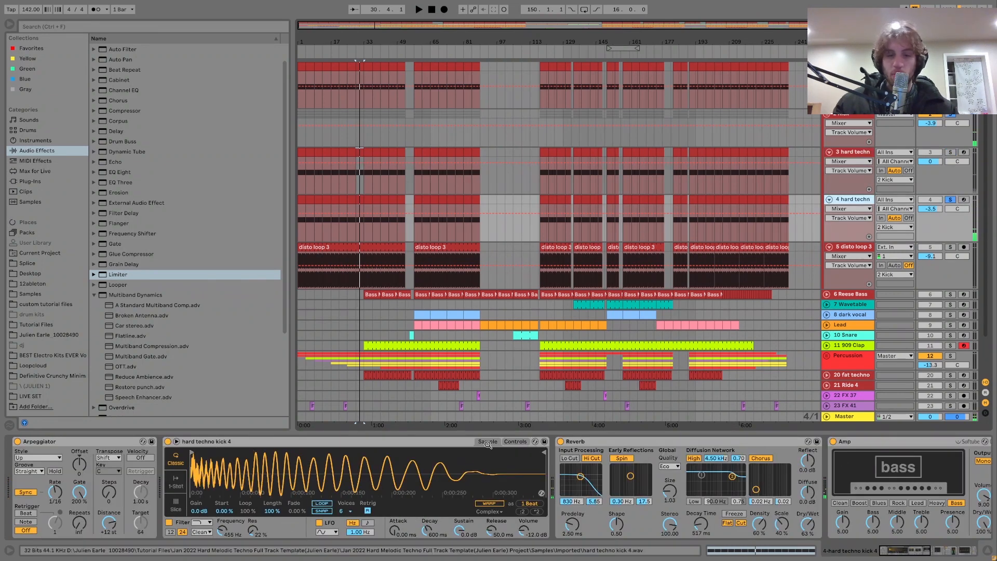
Step: Bypass the Reverb and Amp on track 4, show the sampler's controls page and play the dry sound
click(560, 441)
click(521, 443)
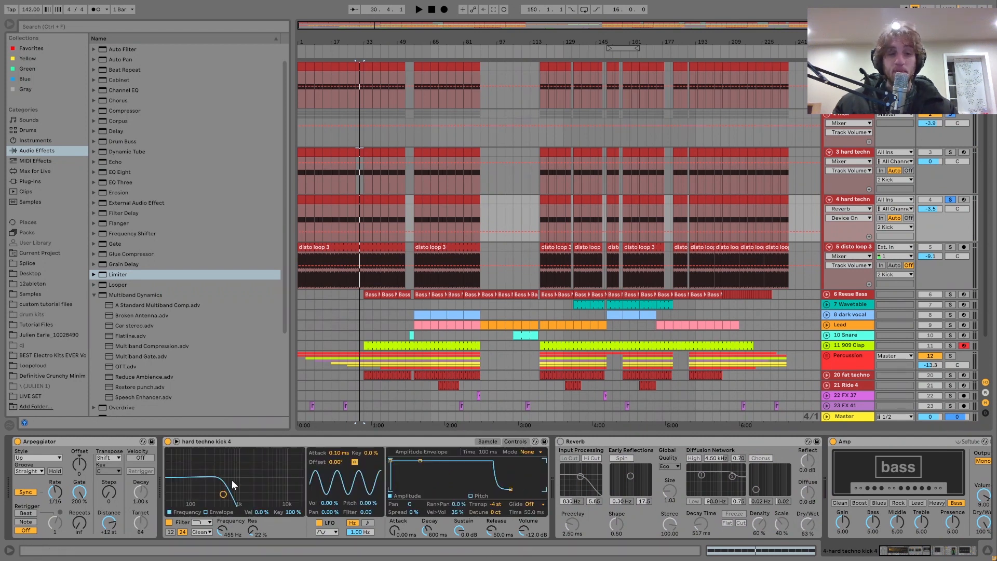
click(967, 492)
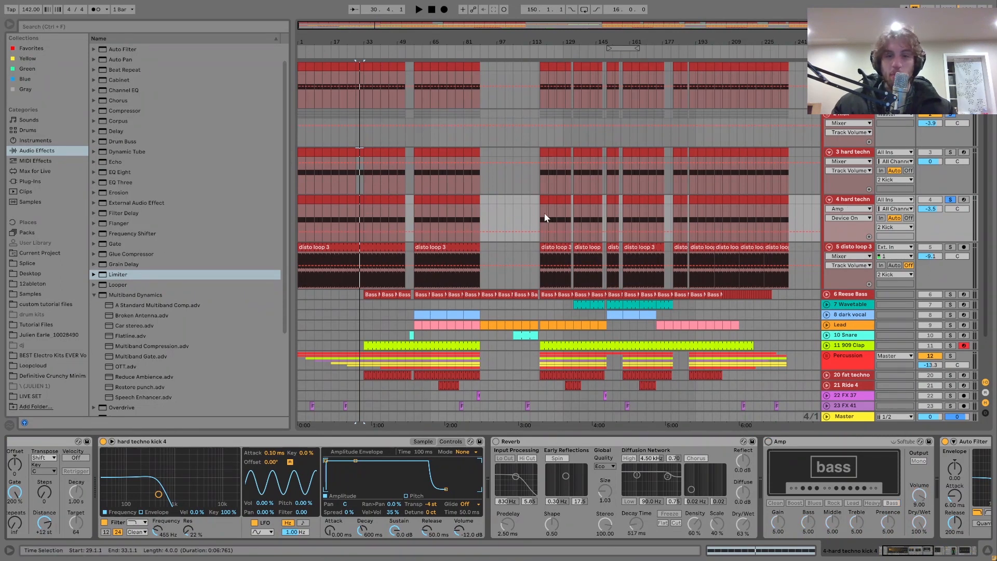
scroll(809, 522, left, 1)
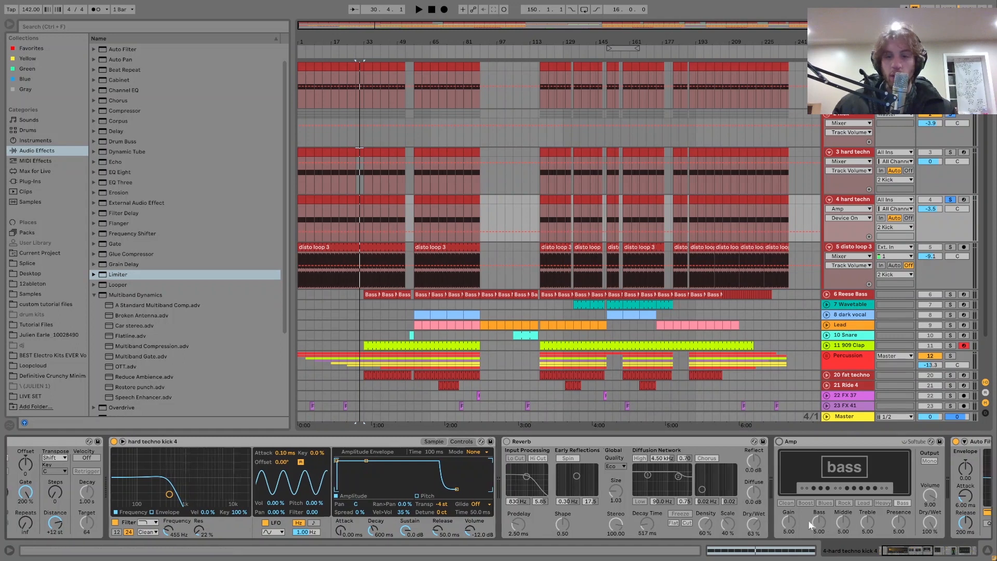
scroll(809, 524, left, 3)
key(space)
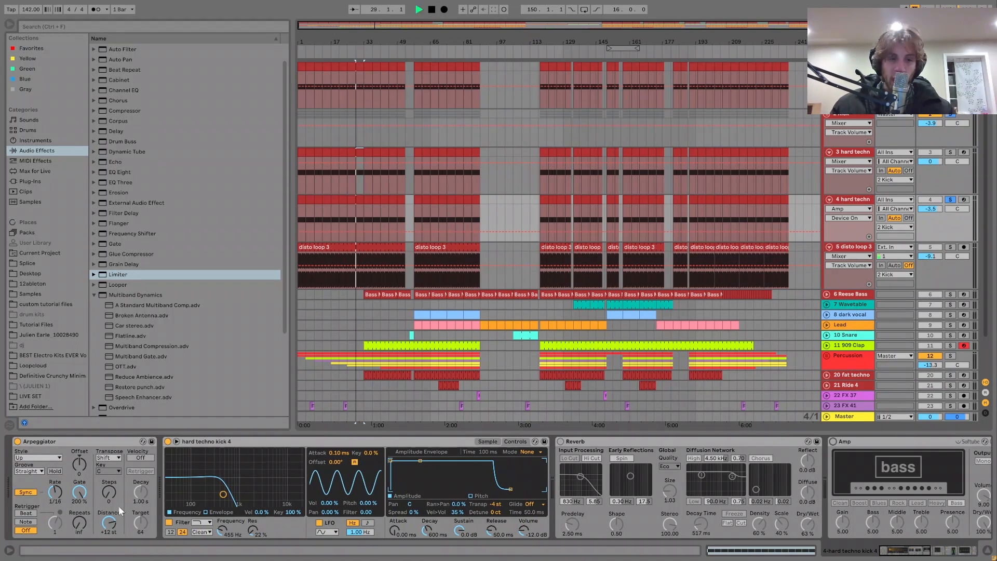
Step: Switch the sampler's filter on track 4 off for a listen, then switch it back on
click(170, 523)
key(space)
click(169, 523)
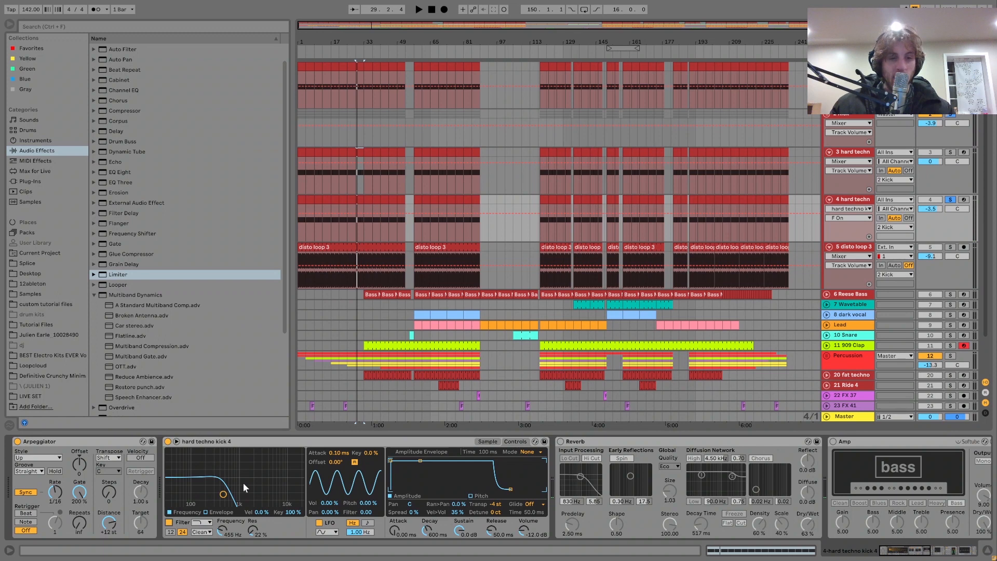
Step: Re-enable the Reverb and Amp on track 4 and play the processed kick
click(561, 442)
scroll(727, 514, right, 3)
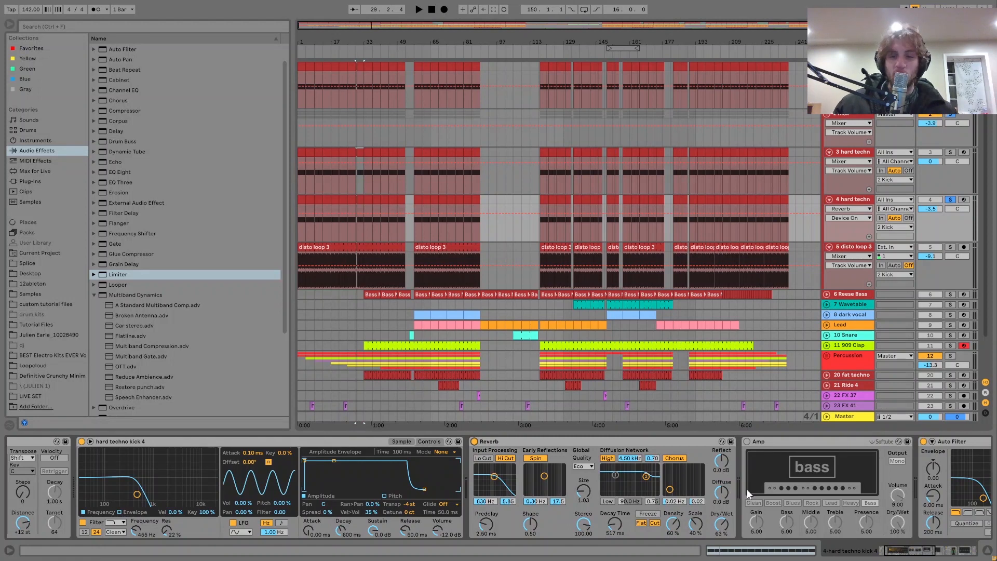
click(747, 442)
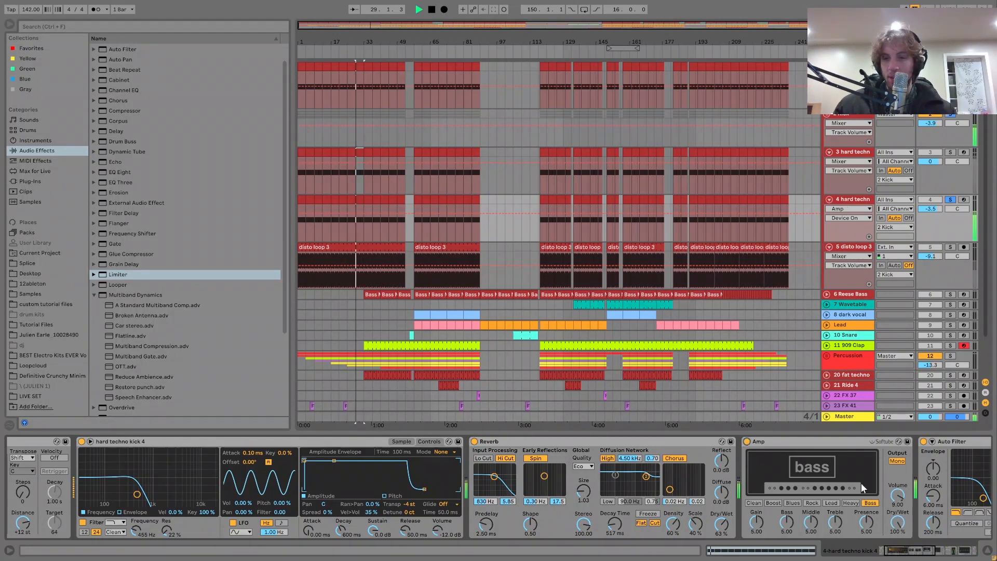
Step: Examine the Amp, Auto Filter and sidechained Compressor settings on track 4 while listening from bar 29
scroll(779, 475, right, 3)
scroll(727, 468, right, 2)
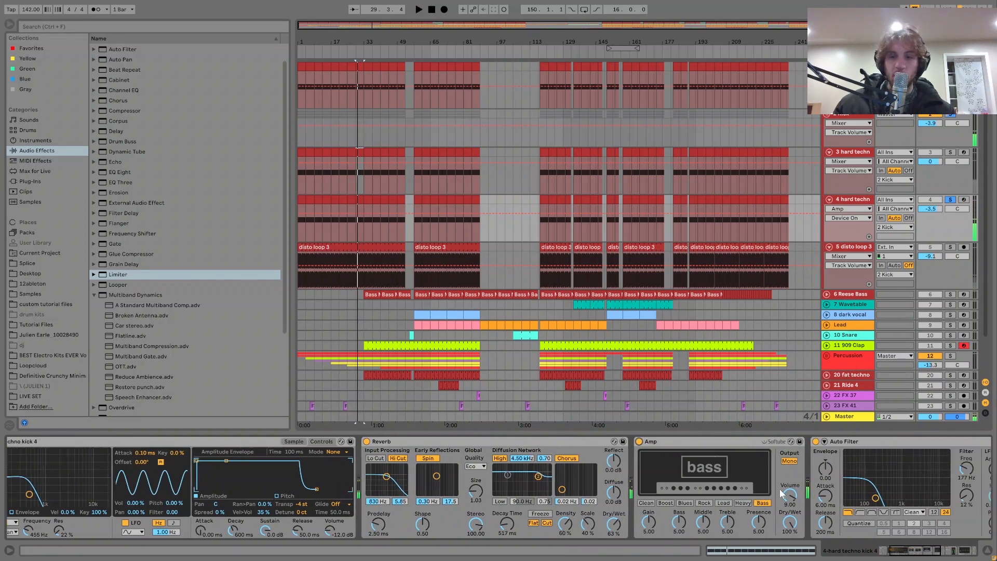
scroll(831, 478, right, 3)
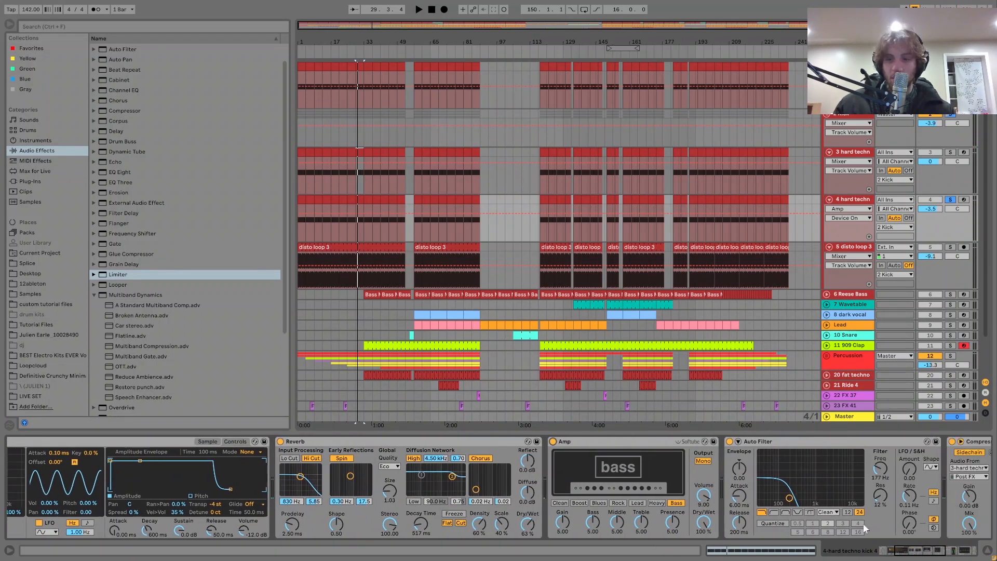
scroll(862, 522, right, 6)
scroll(832, 506, right, 2)
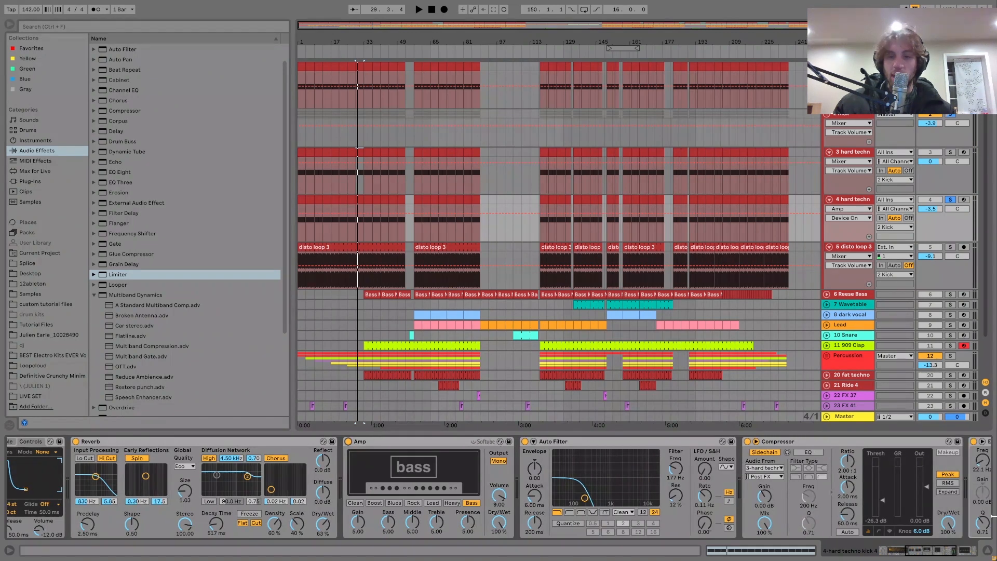
scroll(872, 518, right, 3)
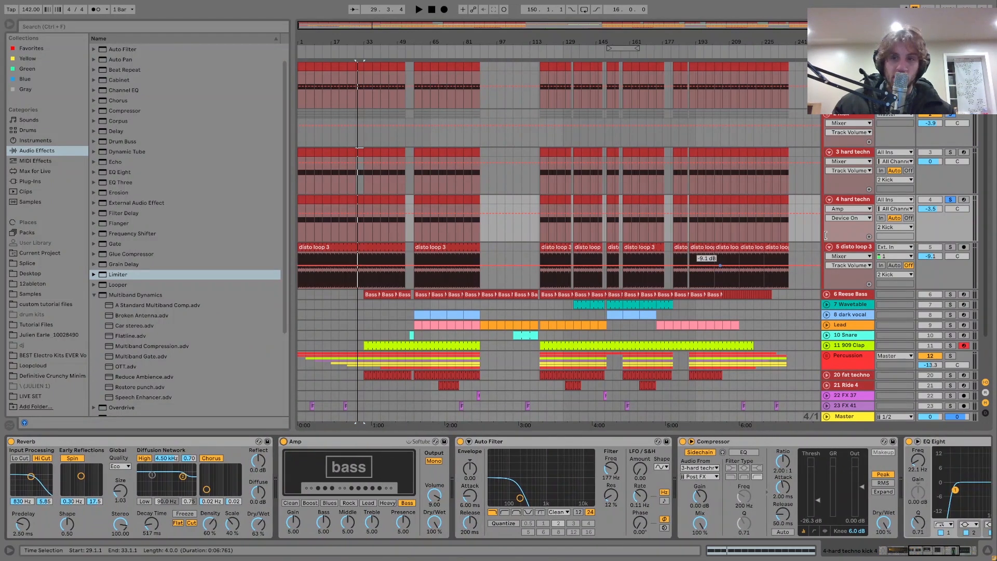
key(space)
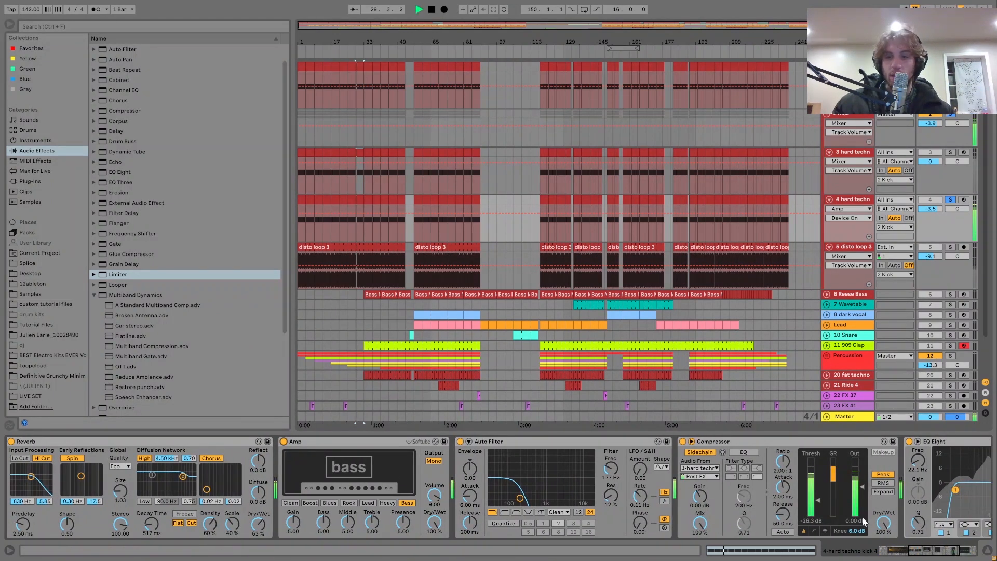
scroll(856, 498, right, 5)
key(space)
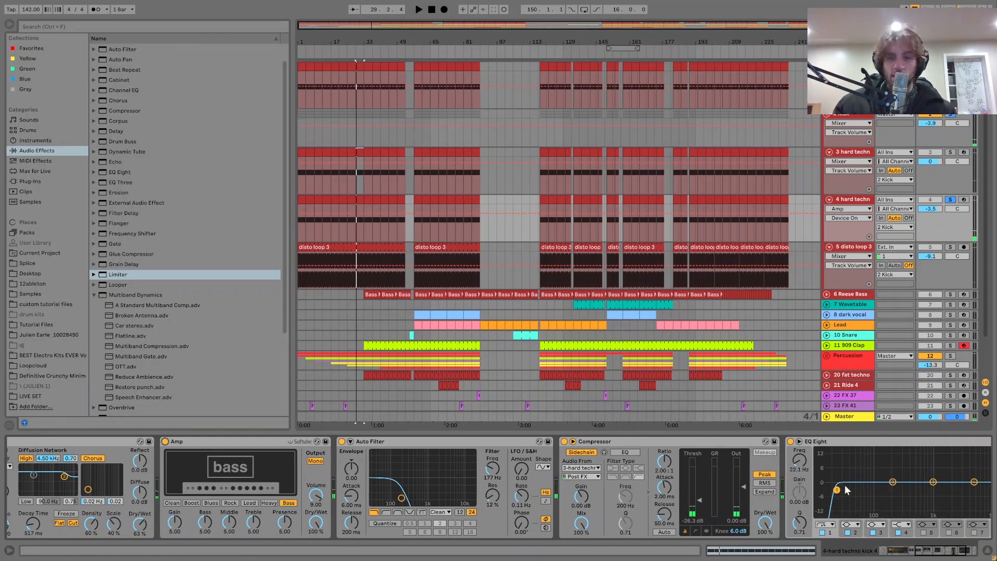
Step: Examine the EQ Eight and Utility at the end of track 4's device chain while playing the kick
scroll(843, 488, right, 5)
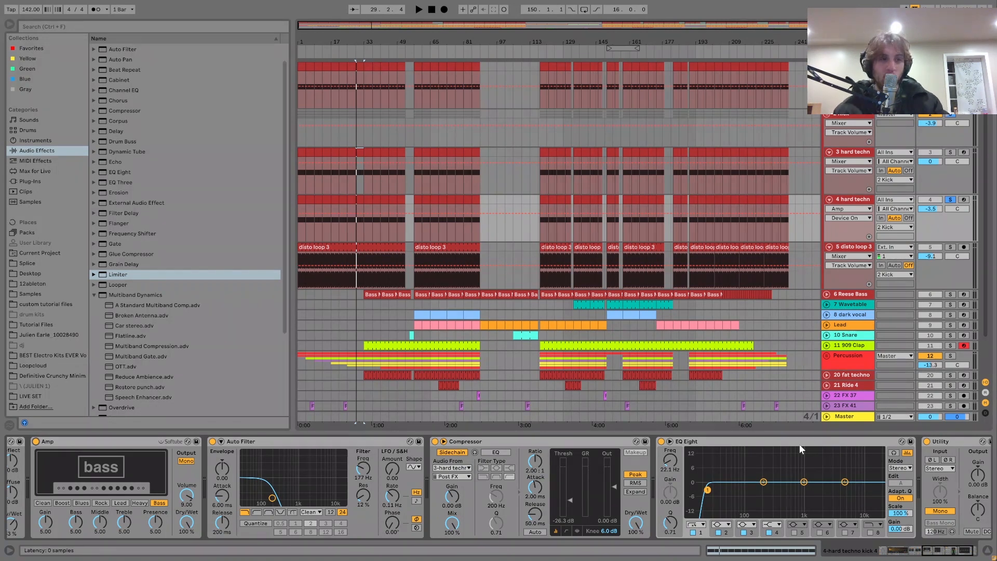
key(space)
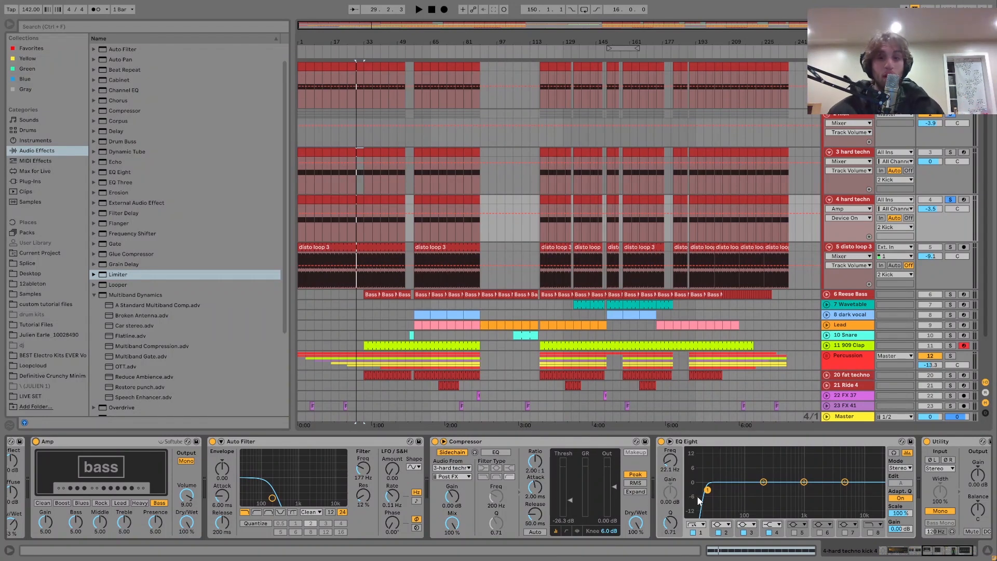
key(space)
scroll(779, 497, right, 2)
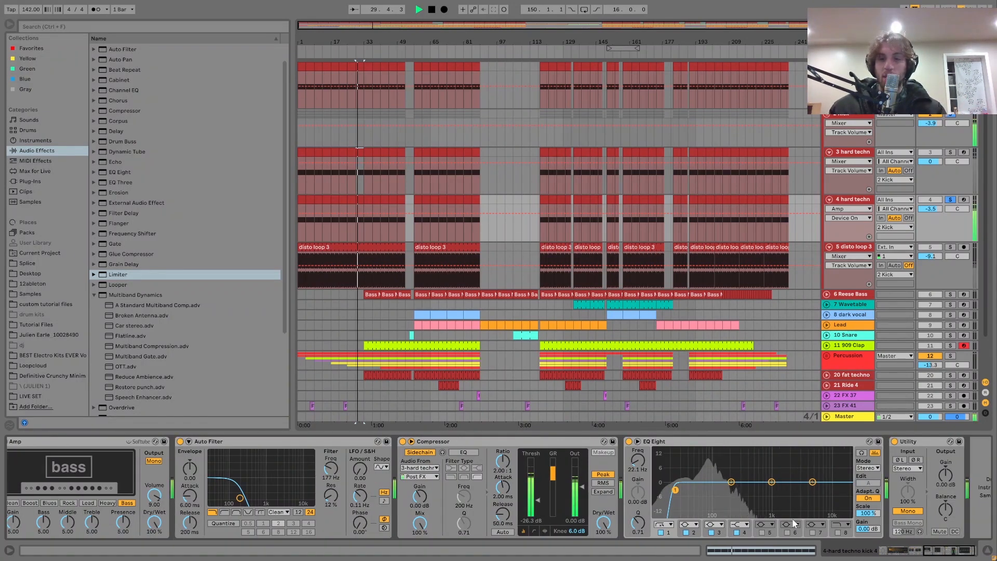
scroll(792, 523, right, 2)
key(space)
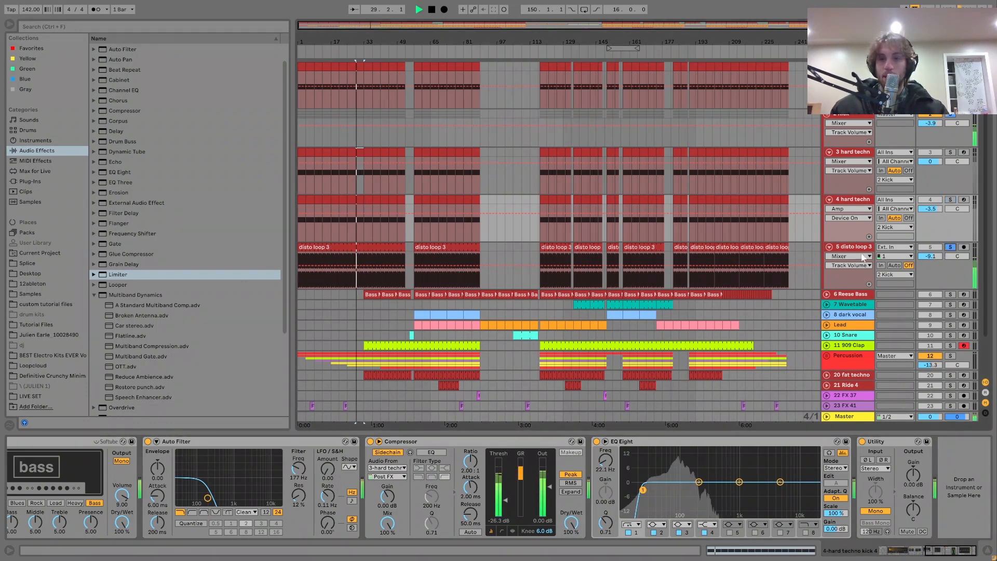
Step: Solo track 5, disto loop 3, and listen to the loop with its devices displayed
click(950, 247)
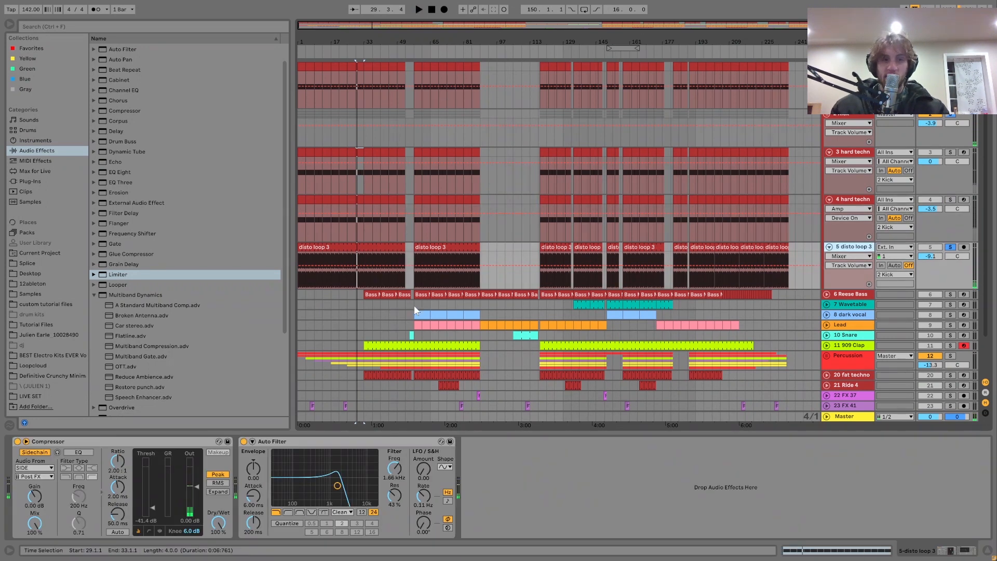
key(space)
key(space)
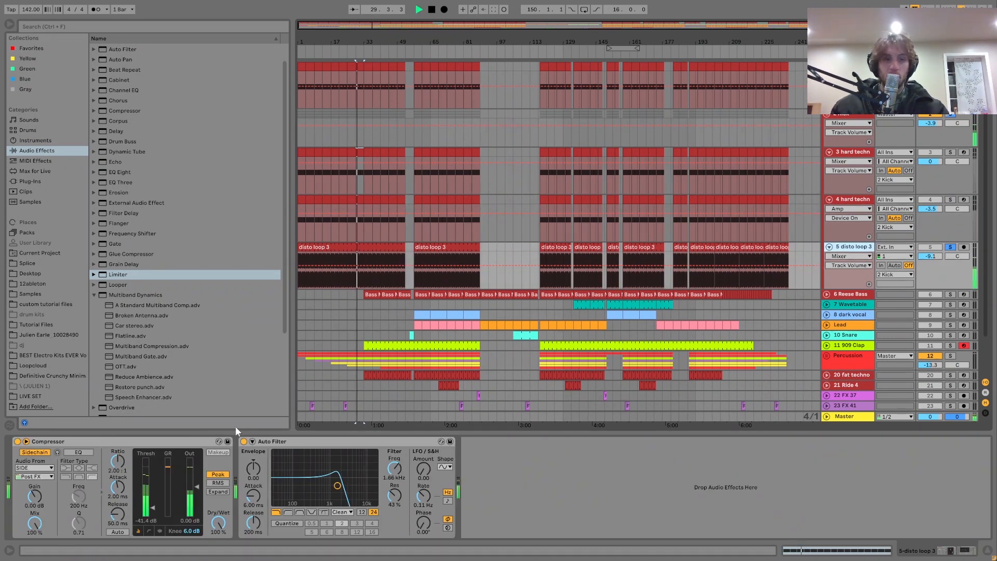
Step: Bypass the Auto Filter and Compressor on the disto loop 3 track and play the unprocessed loop from bar 29
click(244, 441)
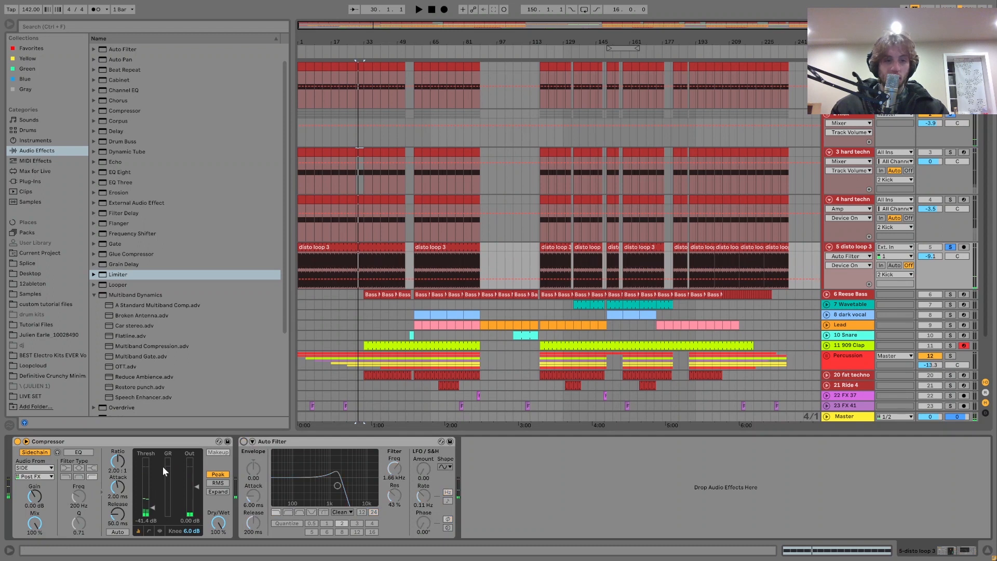
click(17, 442)
key(space)
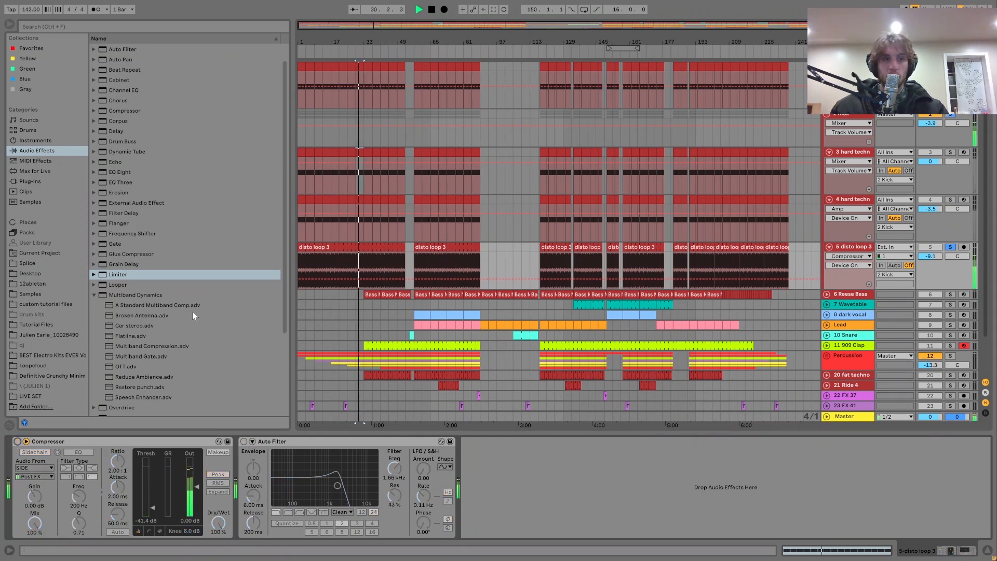
key(space)
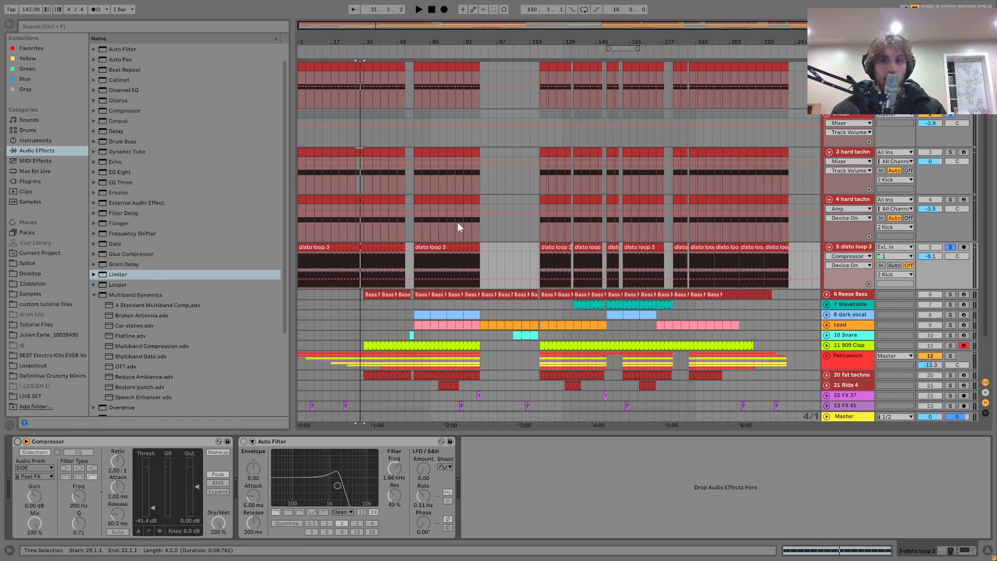
key(space)
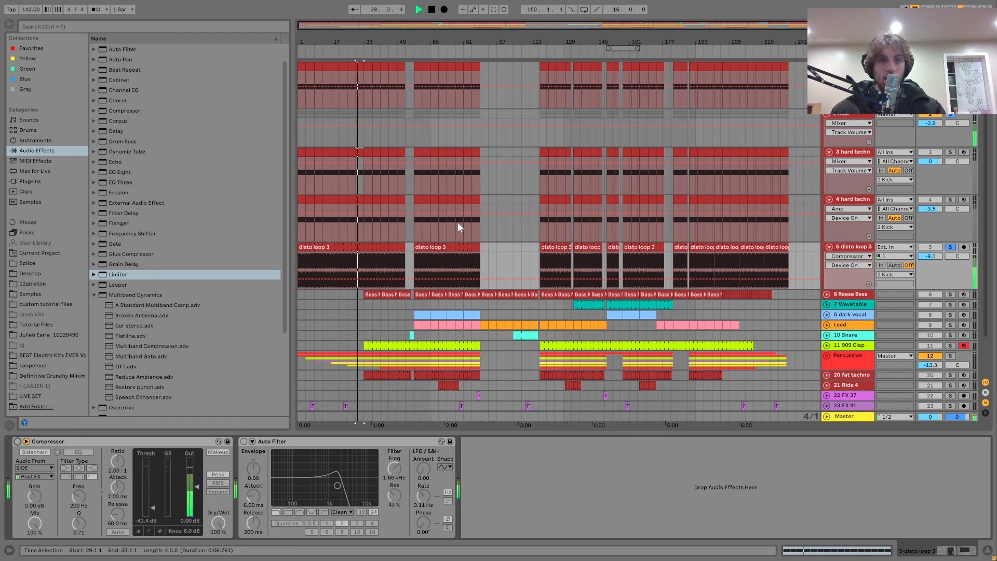
key(space)
key(space)
key(space)
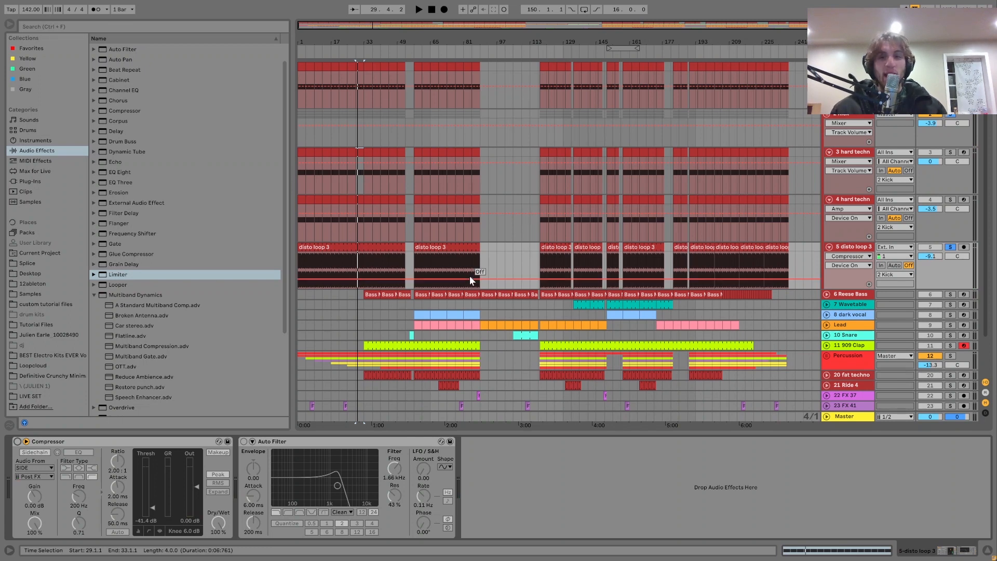
Step: Move the playback start position to bar 5 on the disto loop 3 track
click(356, 262)
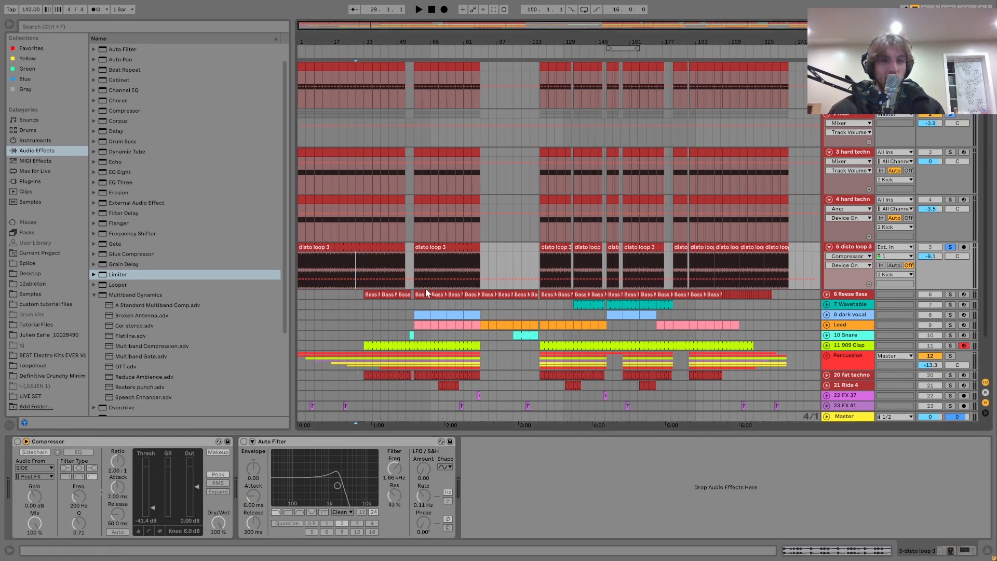
click(304, 259)
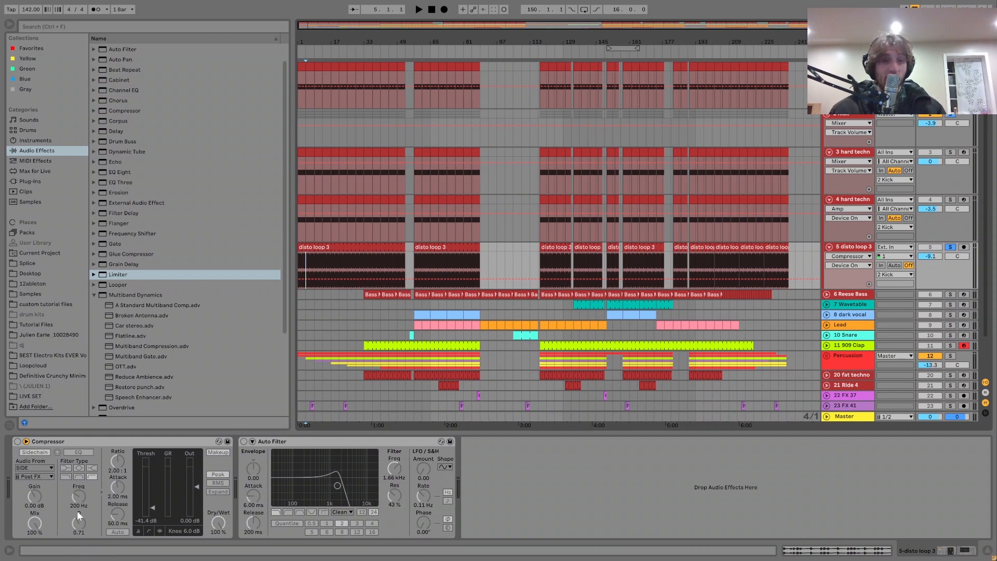
Step: Re-enable the Auto Filter and Compressor on the disto loop 3 track and take the track out of solo
click(244, 440)
click(17, 441)
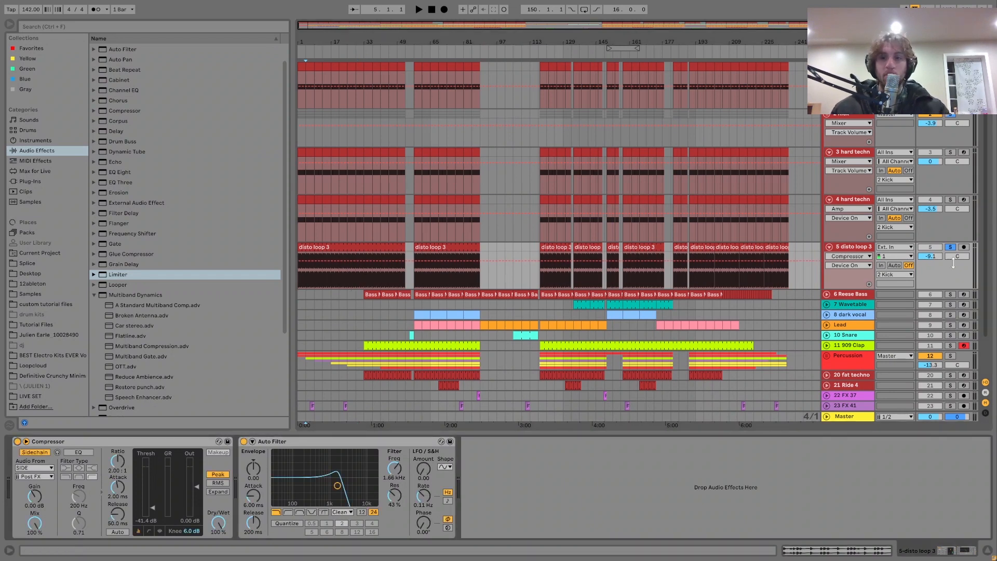
click(950, 248)
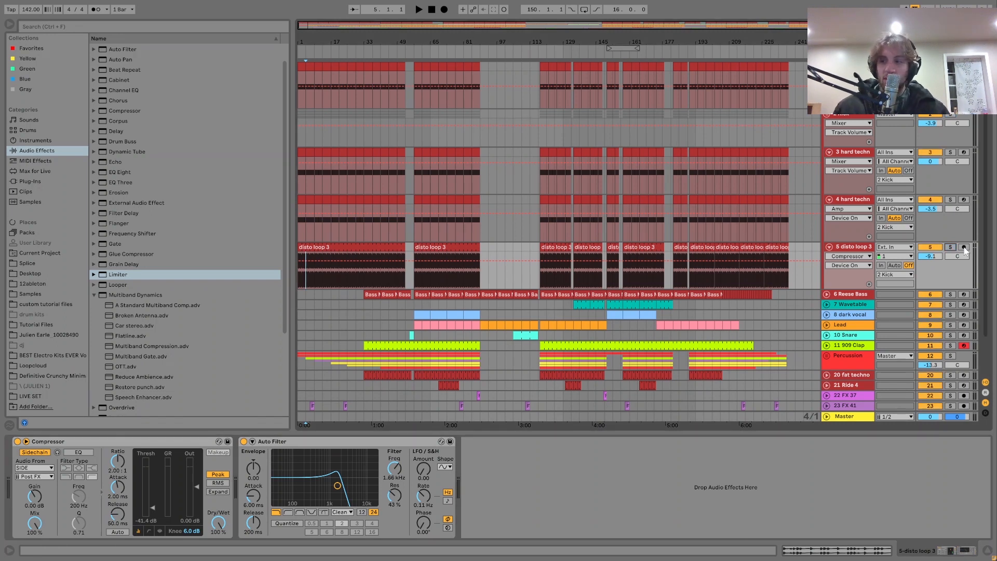
Step: Play from bar 5, comparing the soloed disto loop 3 with effects on against the other kick layers playing together
key(space)
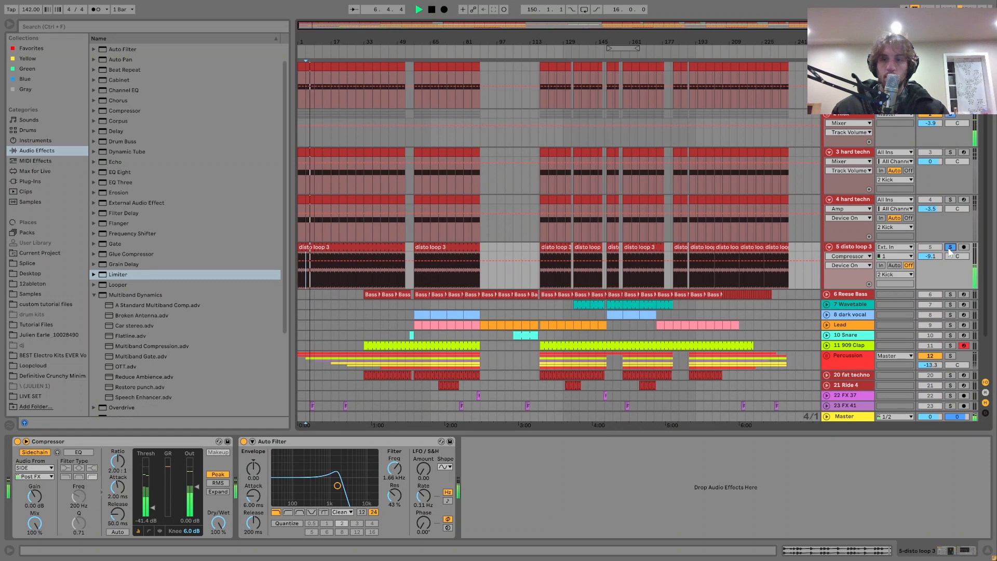
click(950, 247)
key(space)
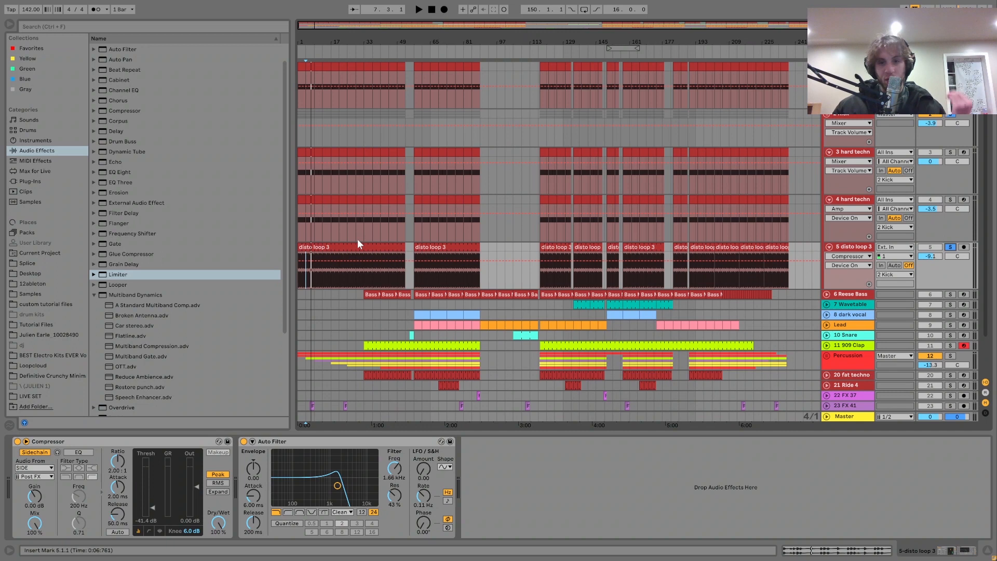
key(space)
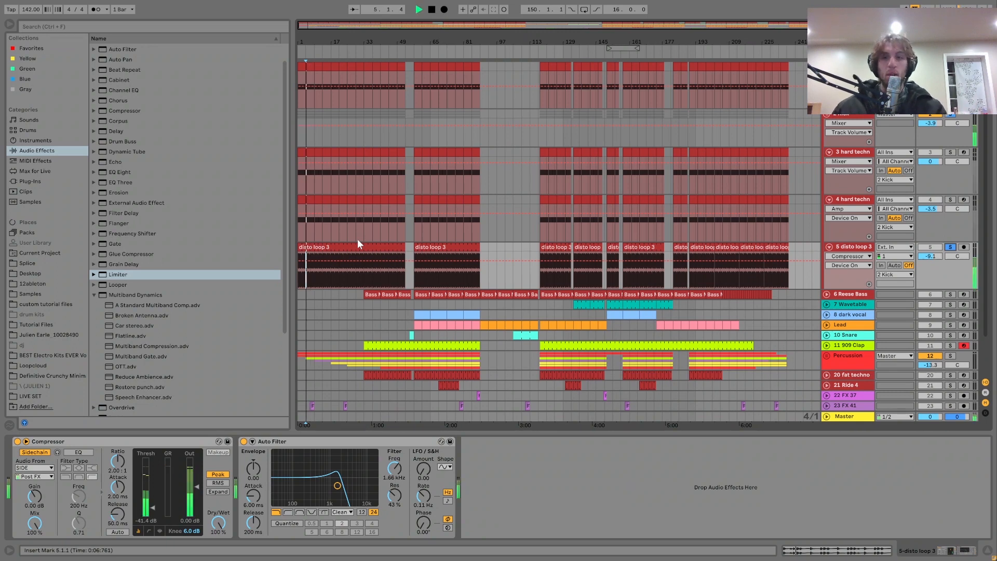
key(space)
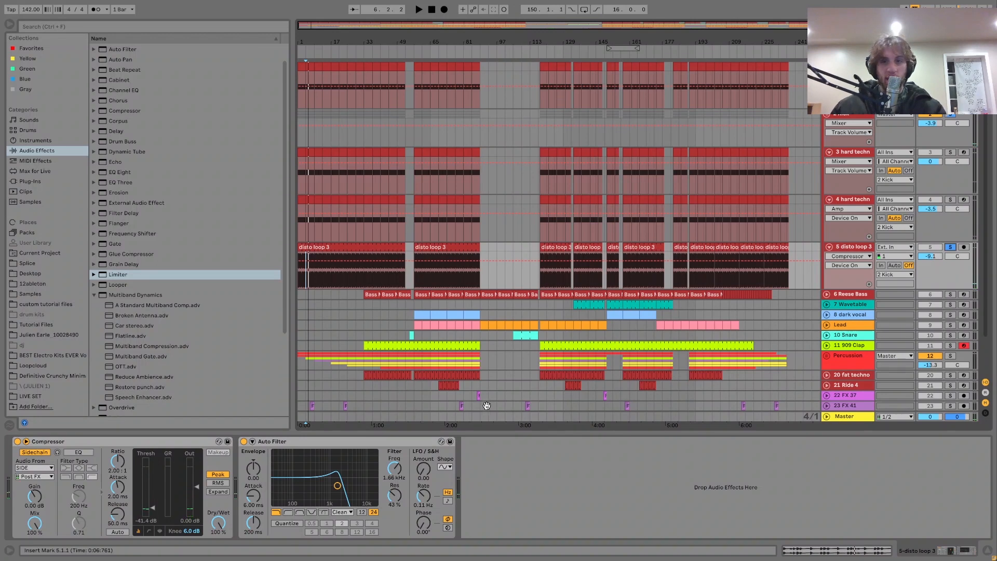
key(space)
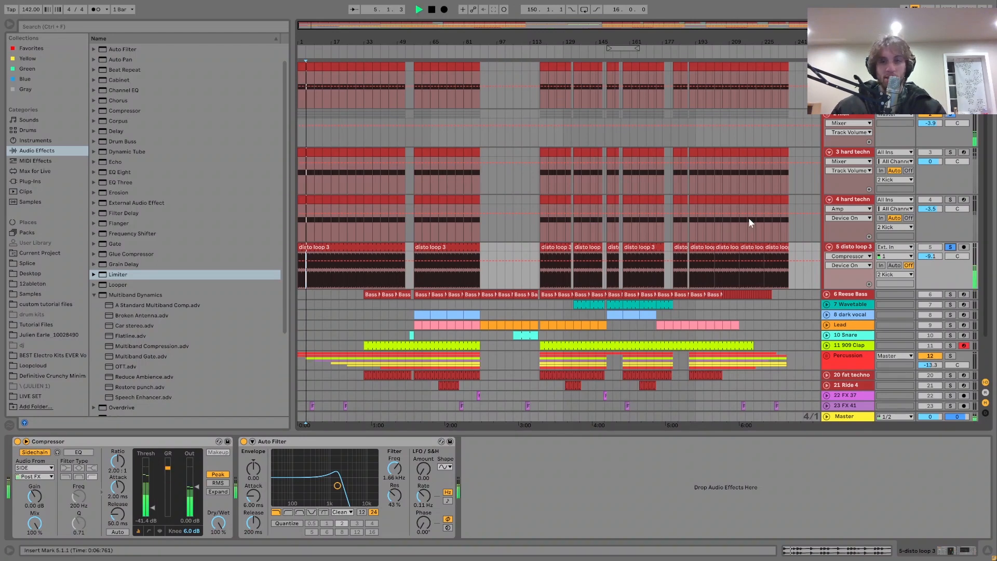
click(950, 246)
key(space)
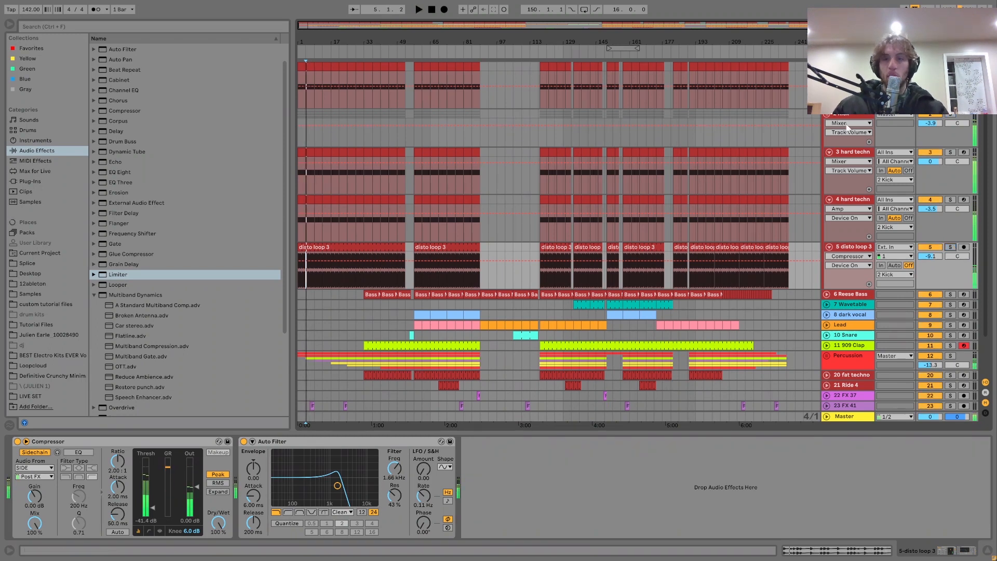
Step: Display the kick group's Auto Filter on/off automation and play the arrangement from bar 33
click(836, 116)
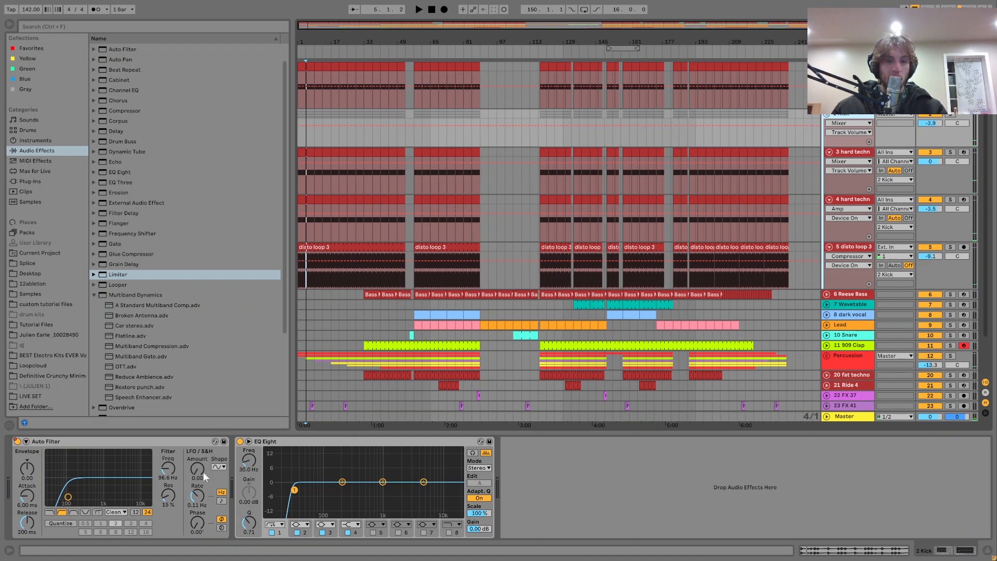
click(17, 442)
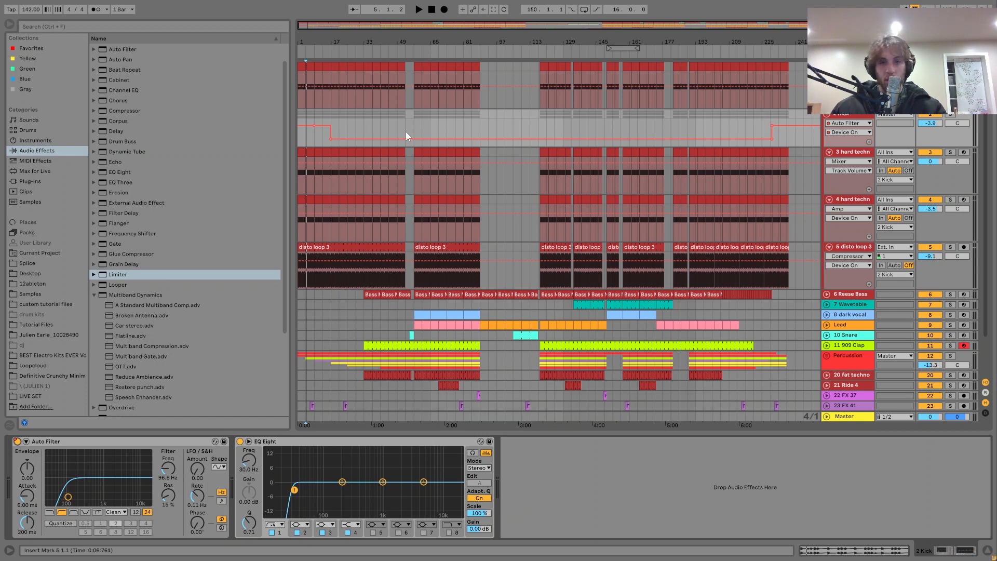
click(363, 117)
key(space)
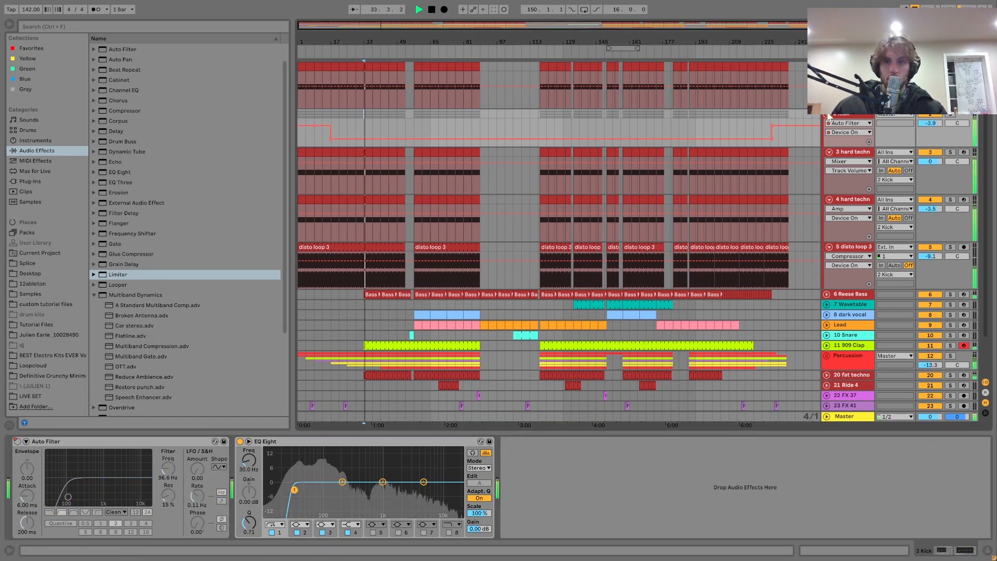
Step: Stop playback, collapse the kick group and expand the 6 Reese Bass track with its devices displayed, leaving it unsoloed
click(828, 116)
key(space)
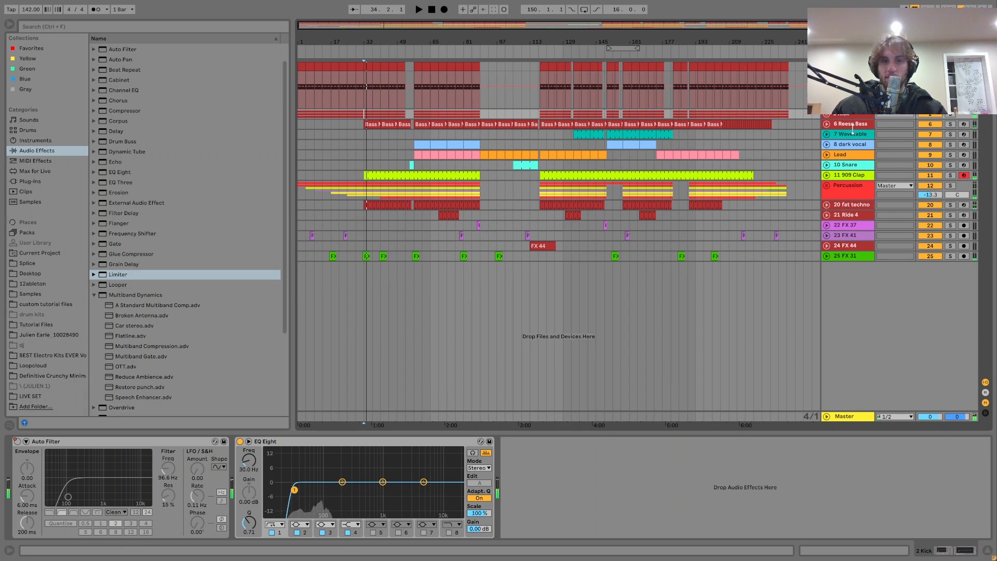
click(940, 126)
click(950, 124)
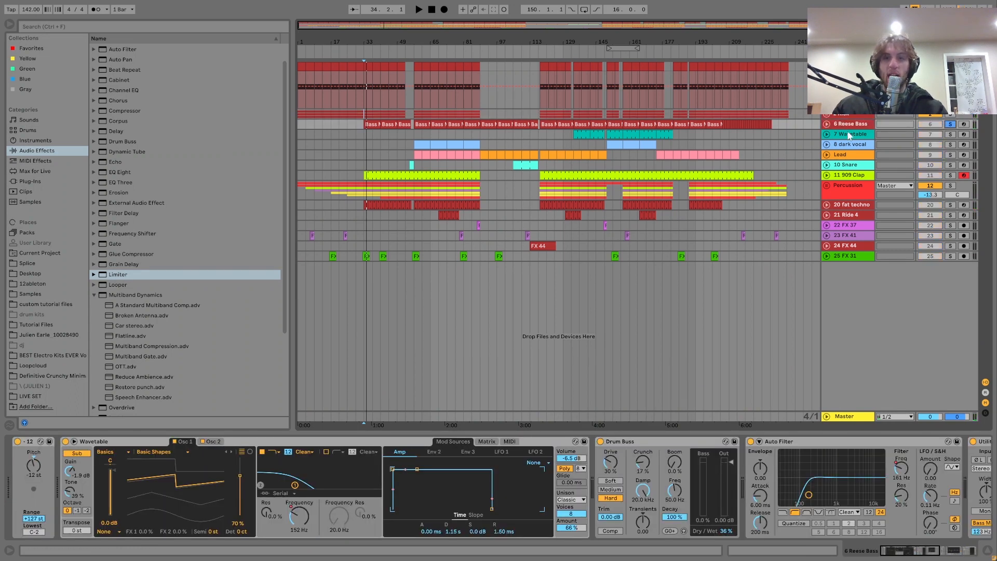
click(827, 124)
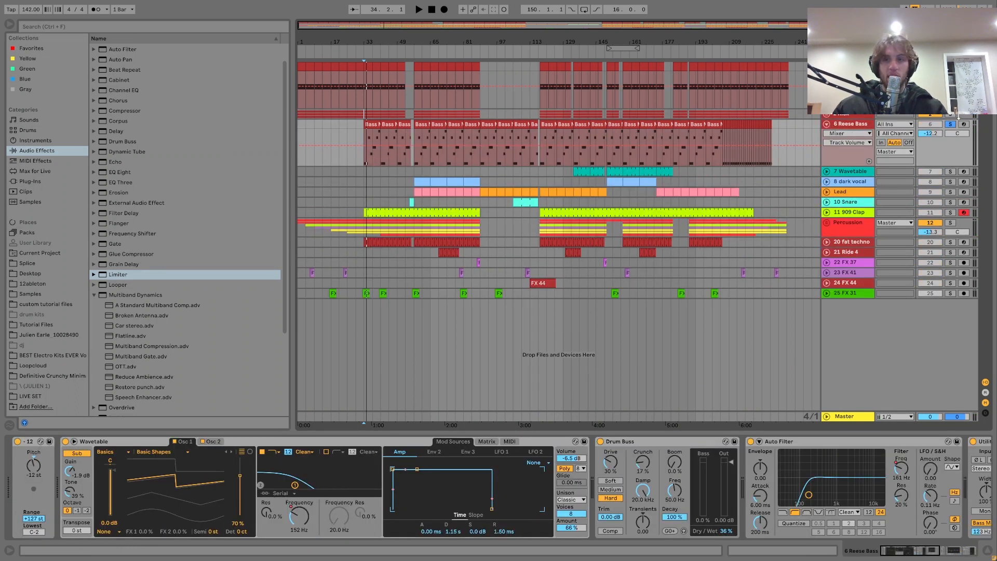
click(951, 125)
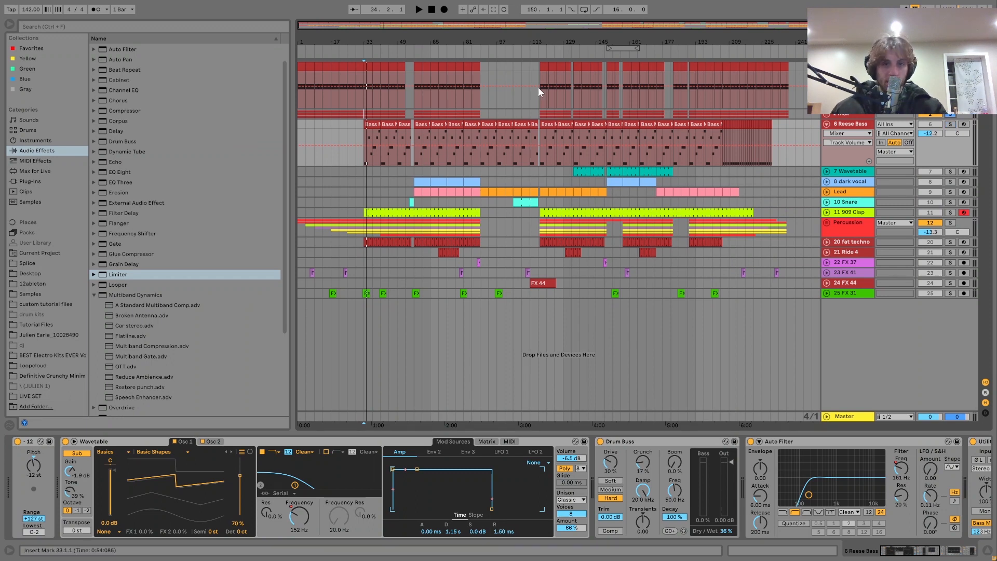
Step: Play the full arrangement from bar 118, where the kick group comes back in
drag(546, 42, 459, 49)
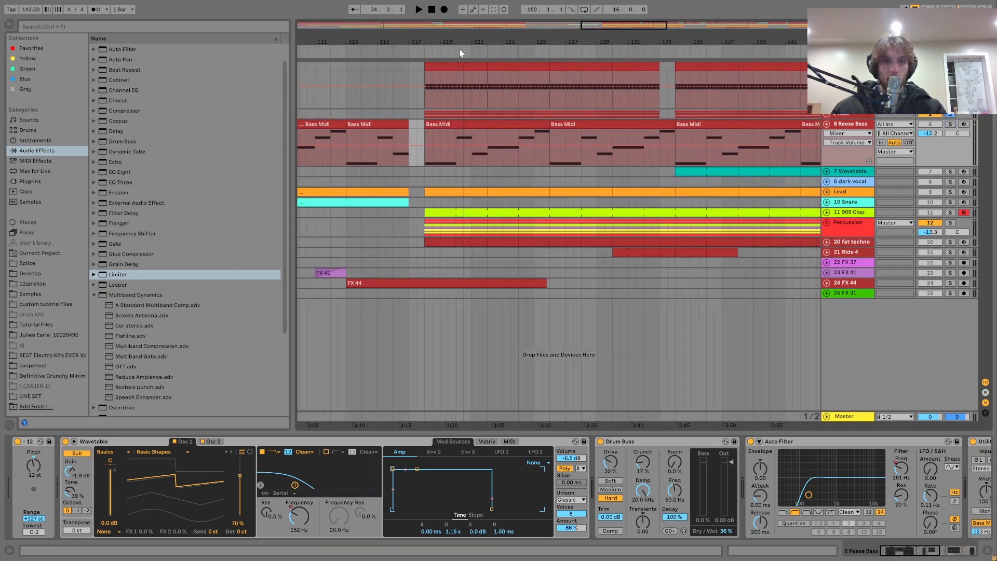
click(425, 114)
key(space)
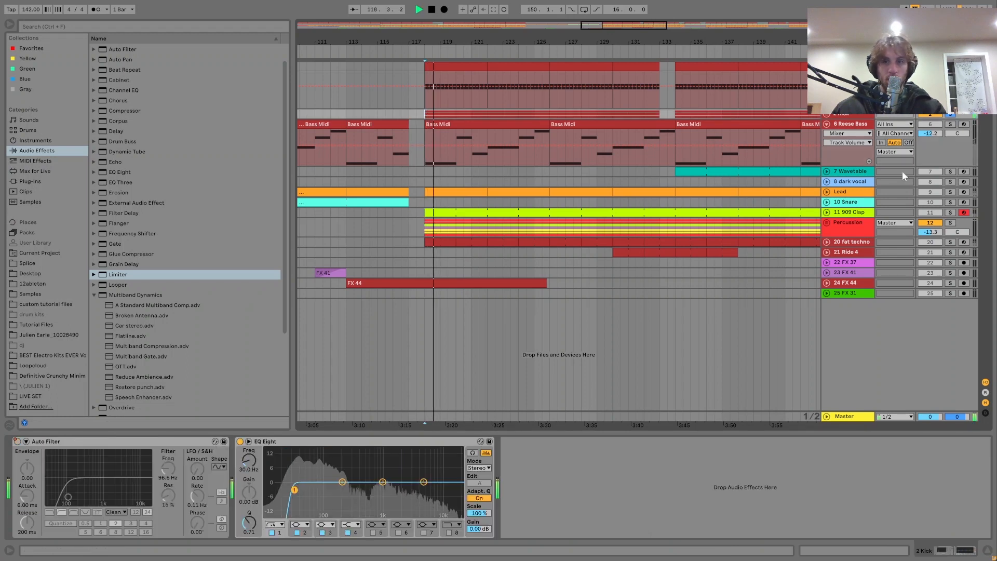
key(space)
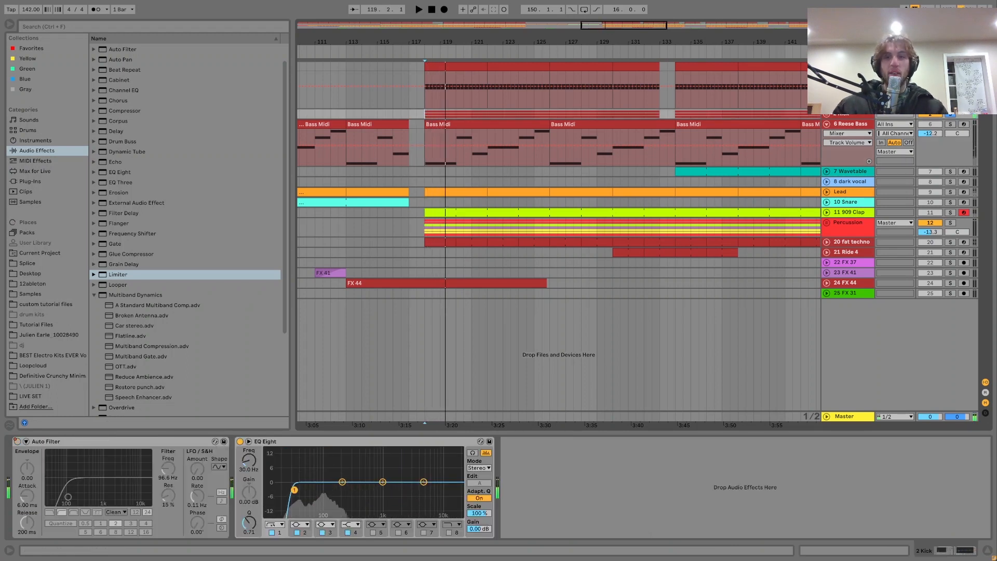
Step: Solo the Reese Bass track and play it while examining its Drum Buss, Auto Filter, Utility, EQ Eight and Compressor
click(851, 123)
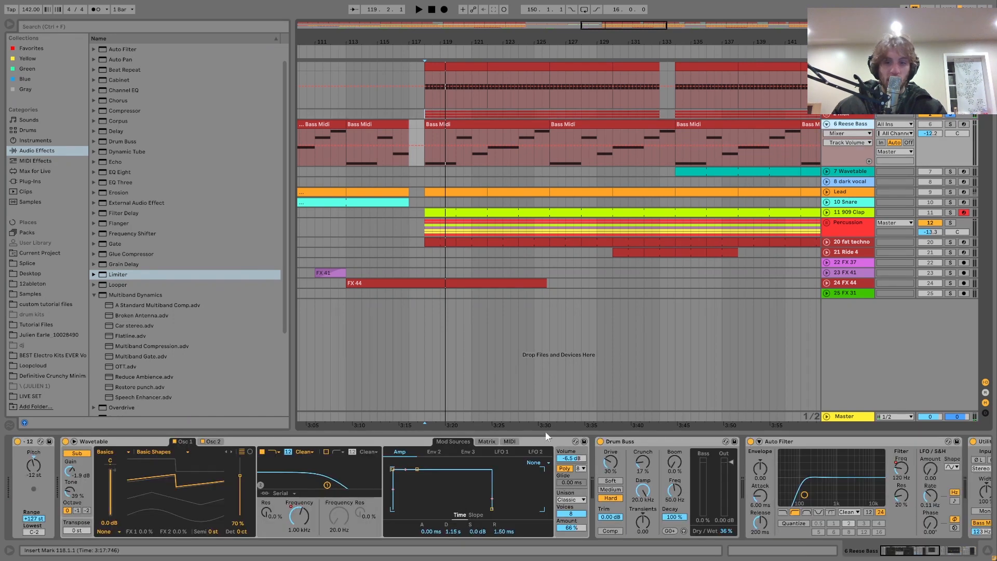
click(924, 553)
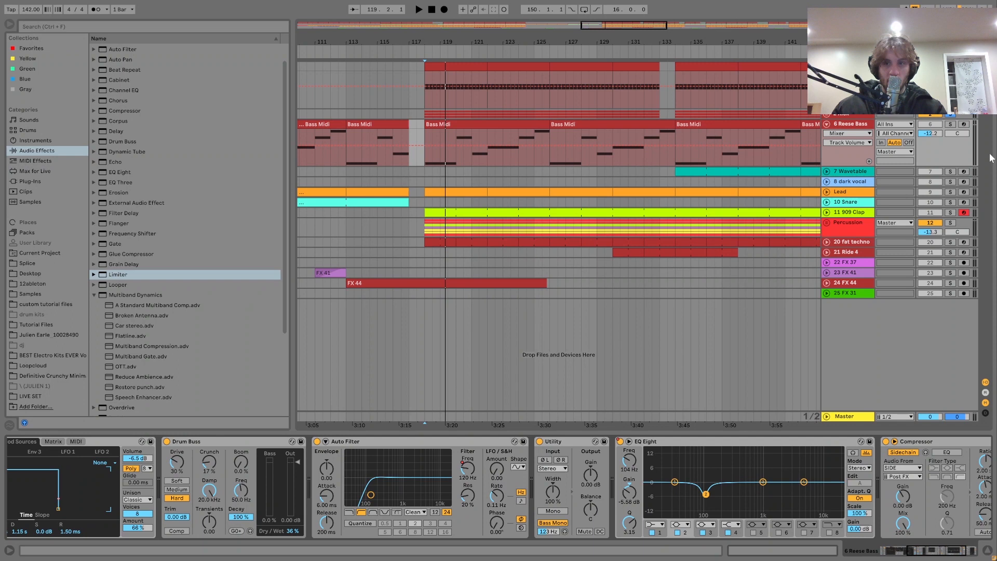
click(951, 125)
key(space)
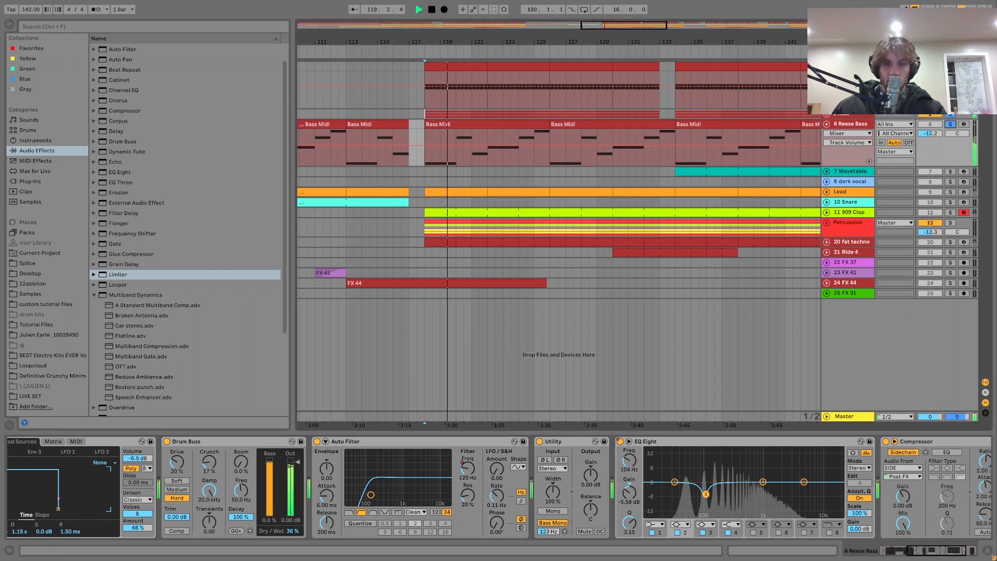
click(549, 532)
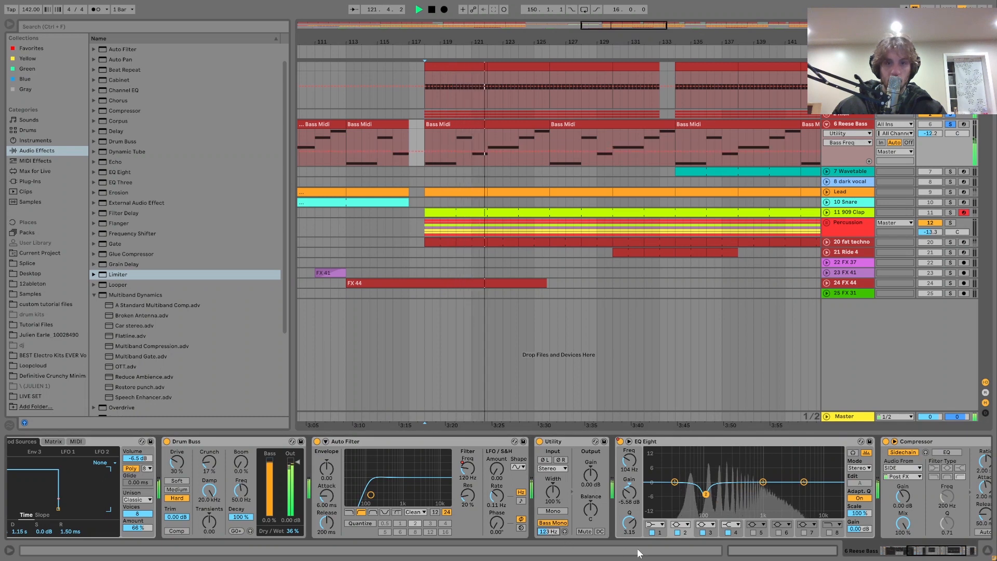
scroll(878, 505, right, 2)
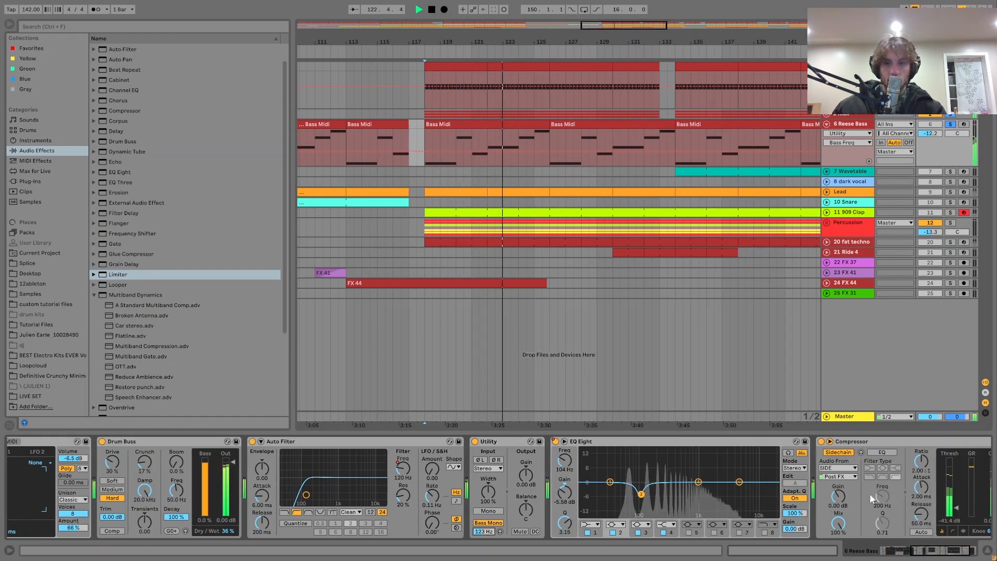
key(space)
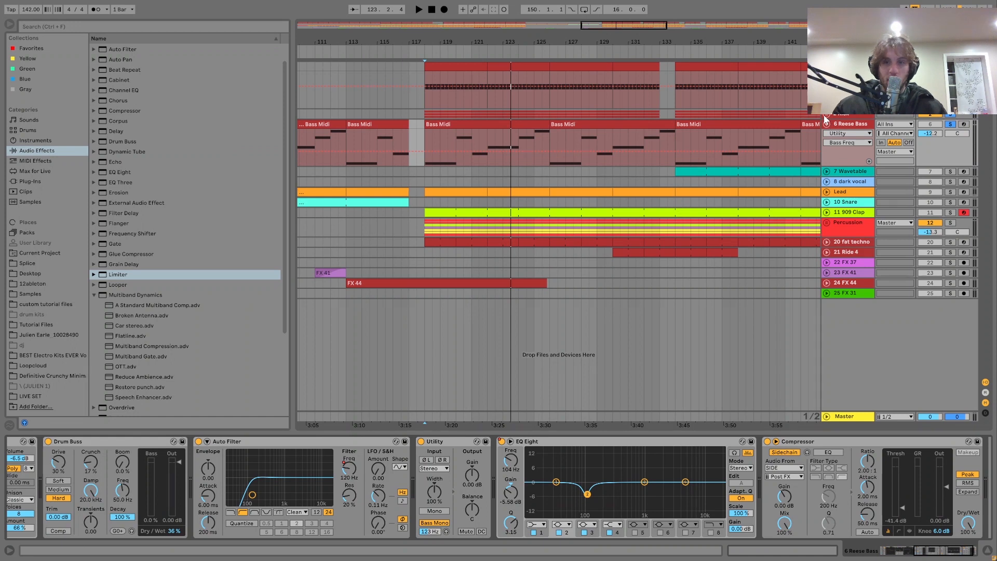
Step: Expand the kick group, check track 4's sidechain Compressor, and play the soloed Reese Bass from bar 118
scroll(787, 235, up, 5)
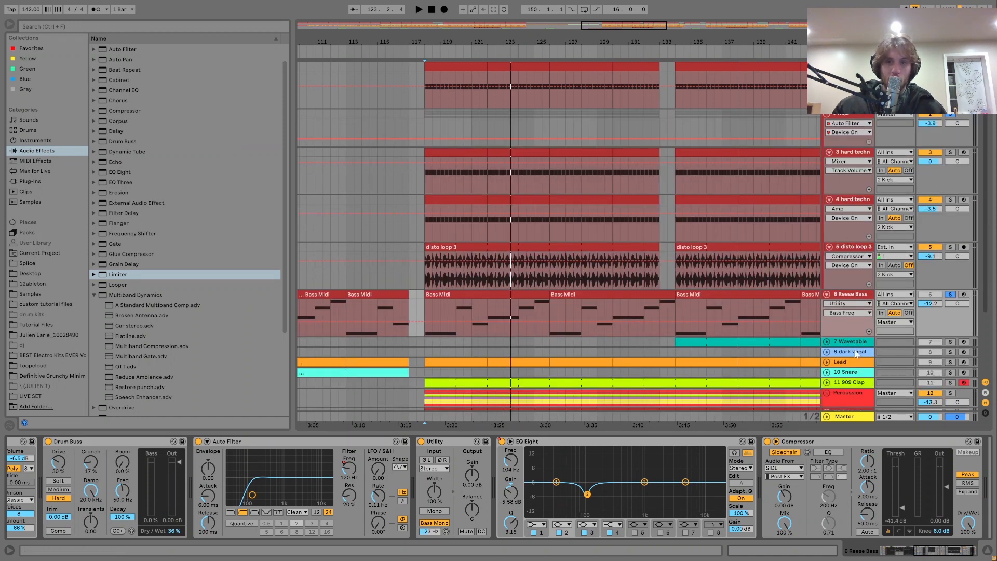
click(852, 199)
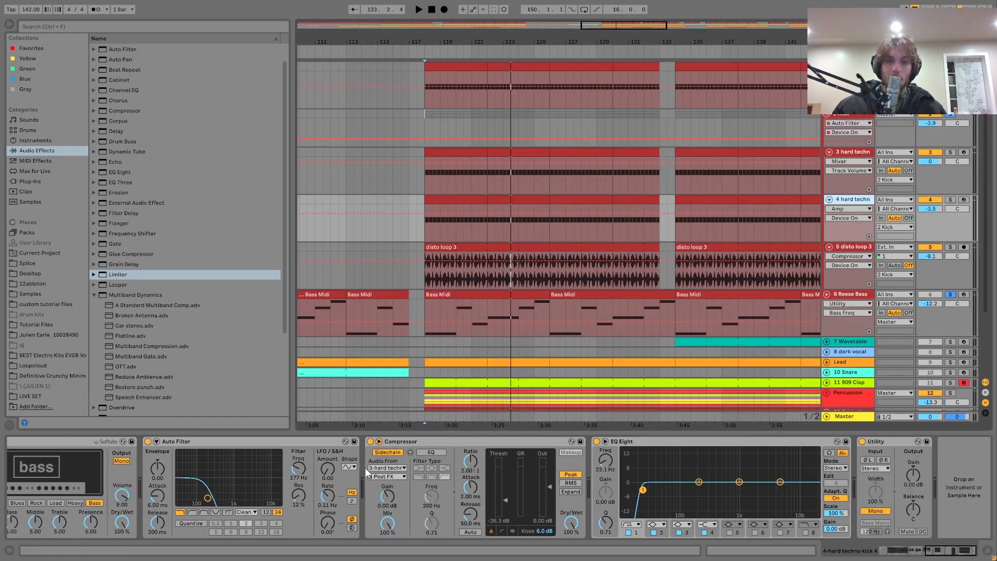
click(851, 295)
key(space)
key(space)
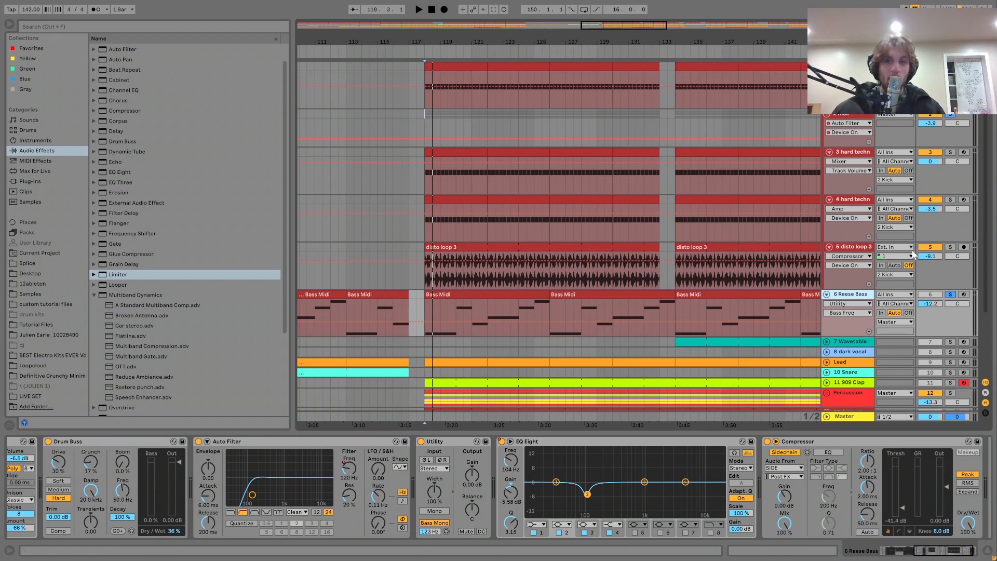
key(space)
key(space)
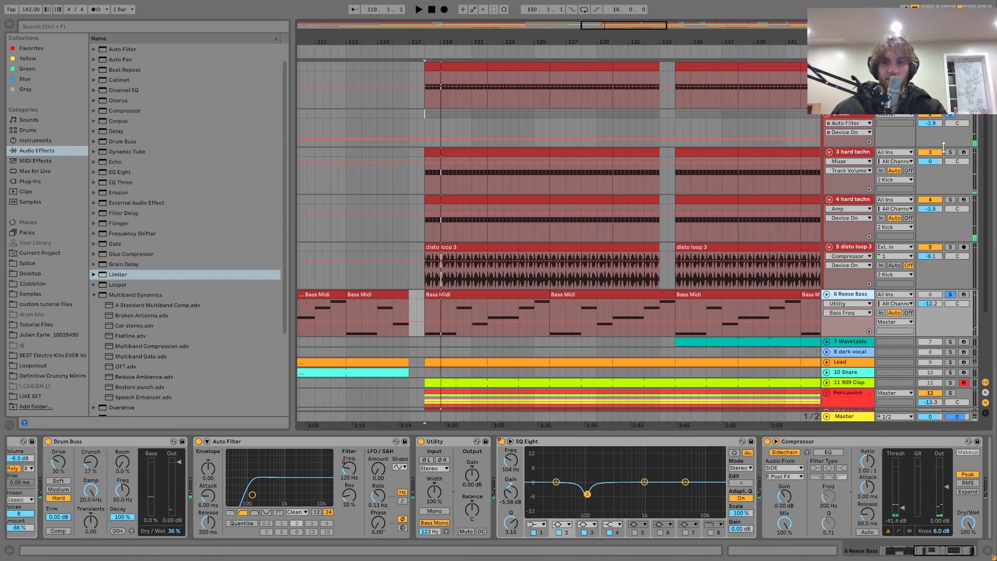
Step: Solo tracks 3 and 4 and play the two kick layers from bar 118
click(951, 152)
click(950, 200)
key(space)
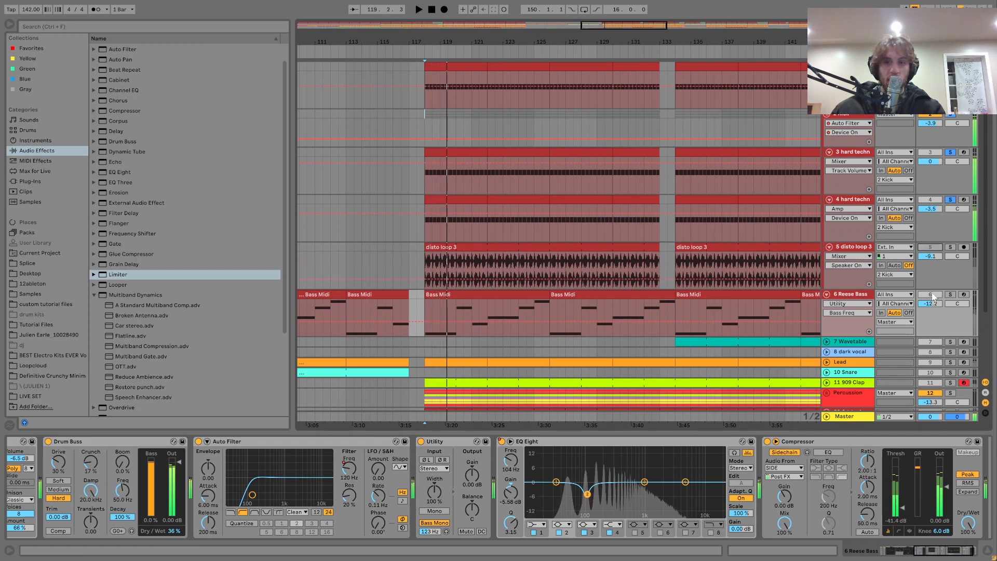
key(space)
Step: Clear the solos and compare the full mix with disto loop 3 and Reese Bass deactivated and activated
click(950, 200)
key(space)
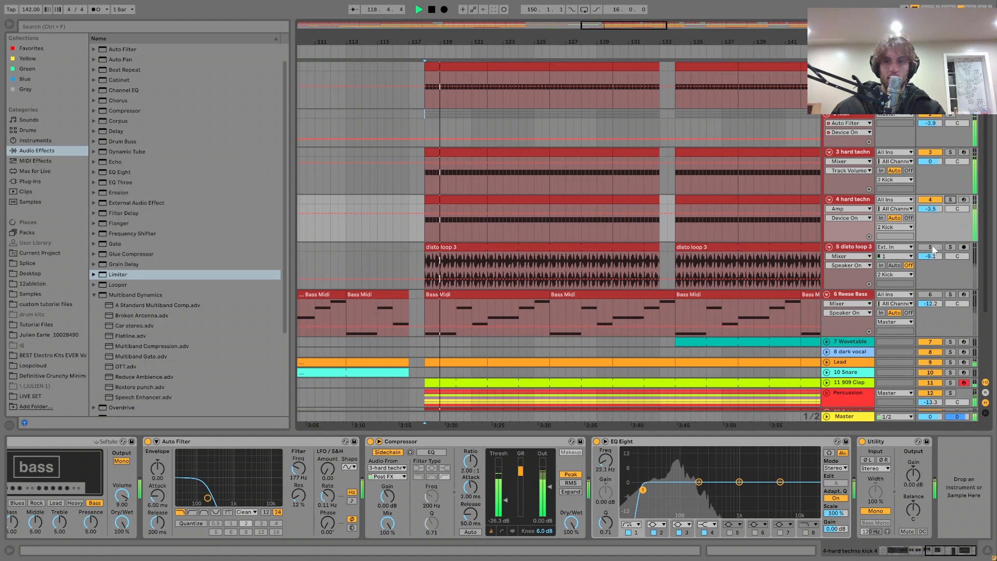
key(space)
key(space)
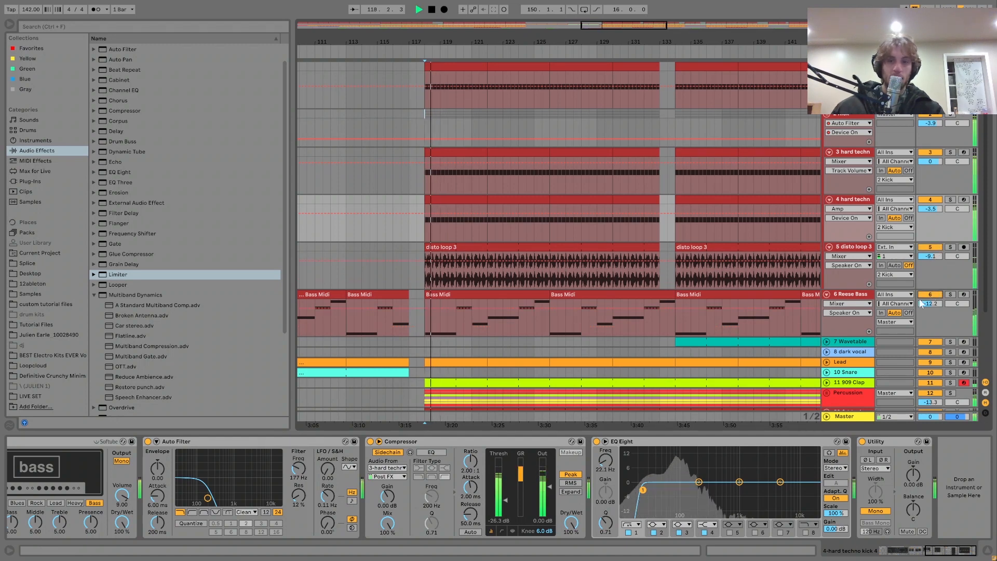
Step: Solo the Reese Bass track and open its Bass Midi clip at bar 118 with note folding turned off
click(855, 298)
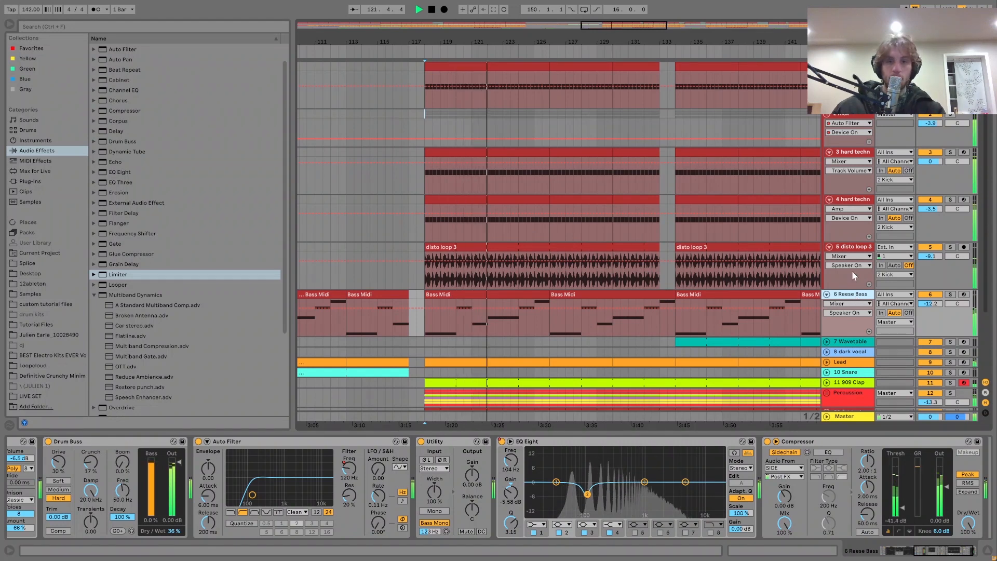
click(950, 294)
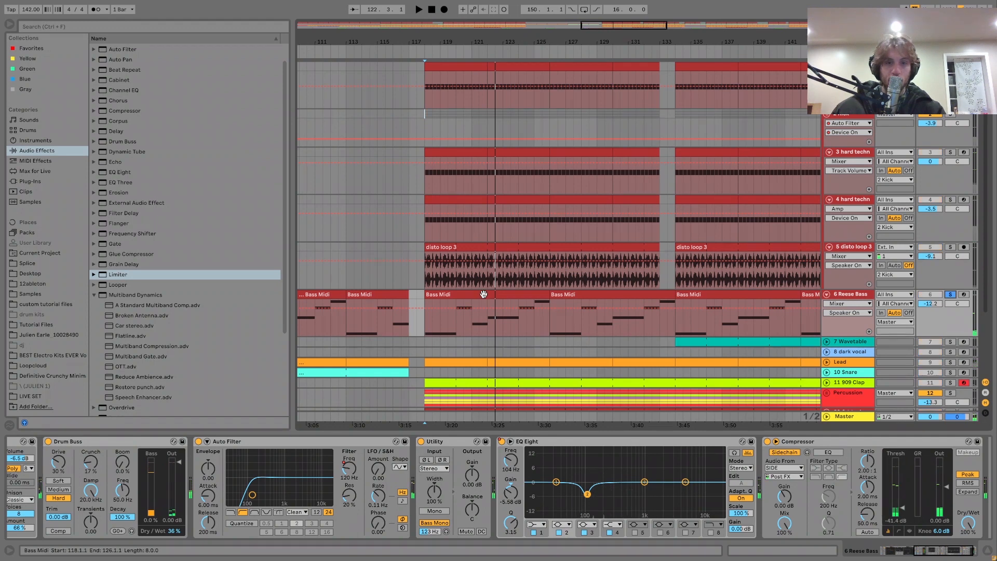
double_click(496, 317)
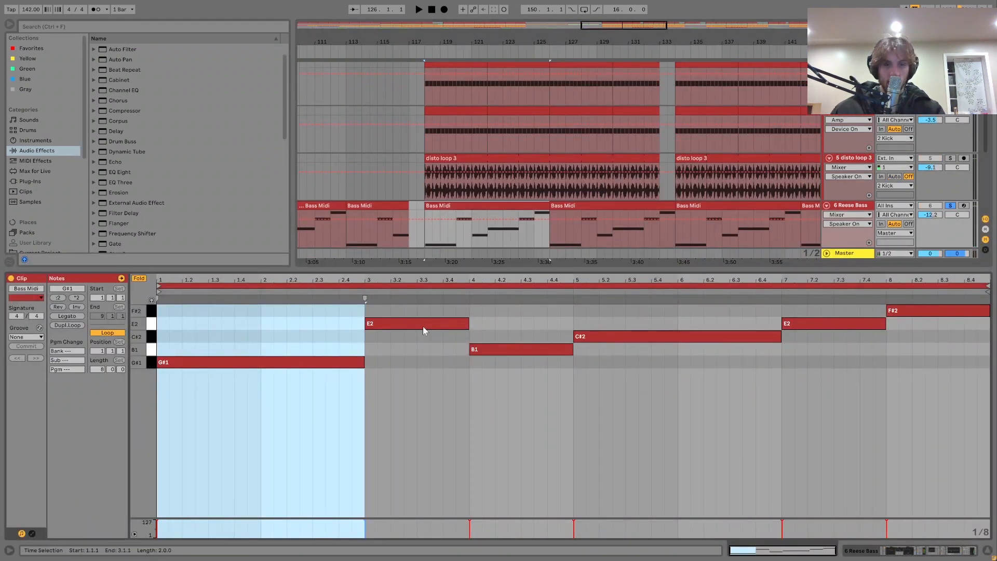
click(133, 281)
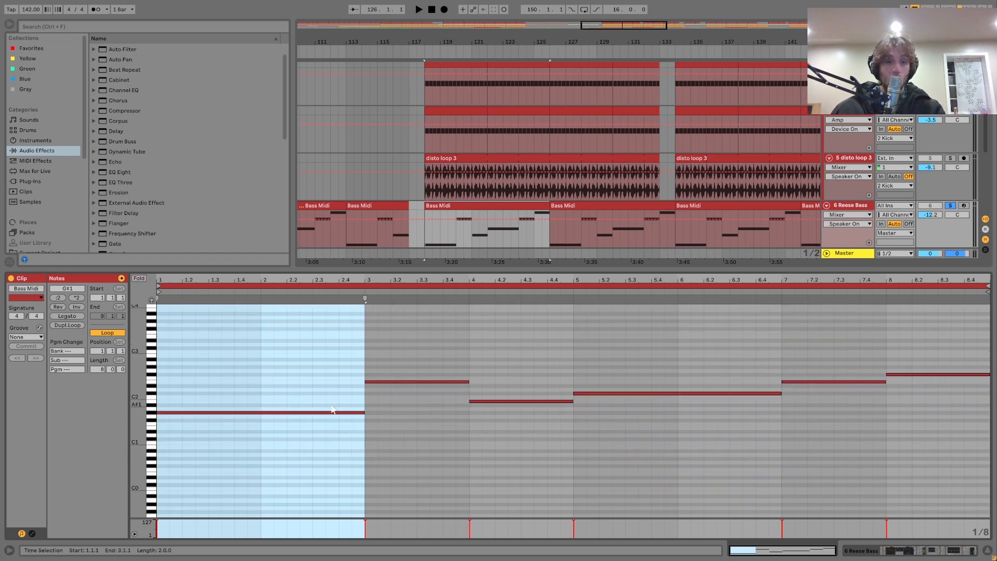
Step: Select the notes of the Reese Bass clip one after another to examine how the bassline moves
drag(305, 517, 319, 394)
drag(395, 514, 417, 359)
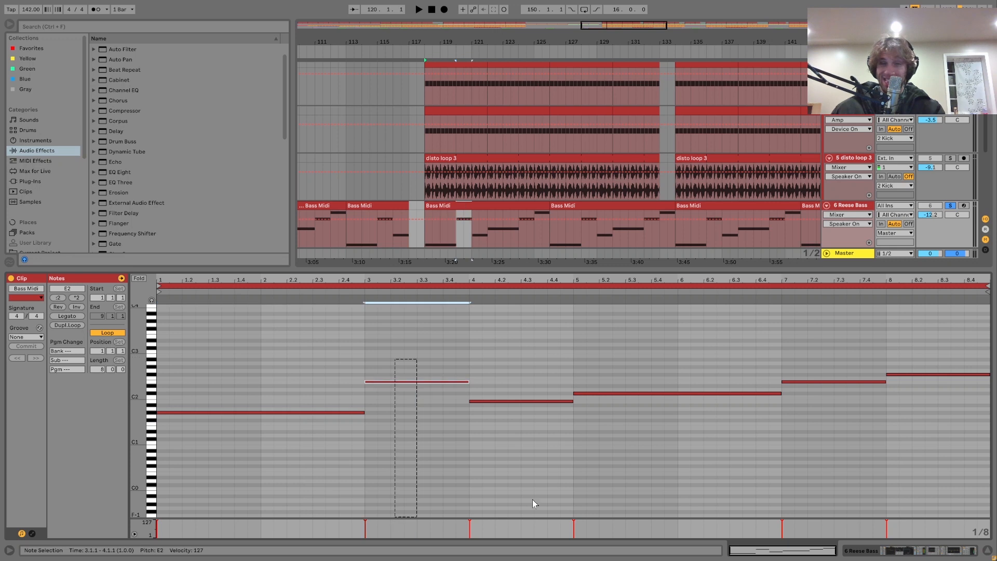
click(528, 534)
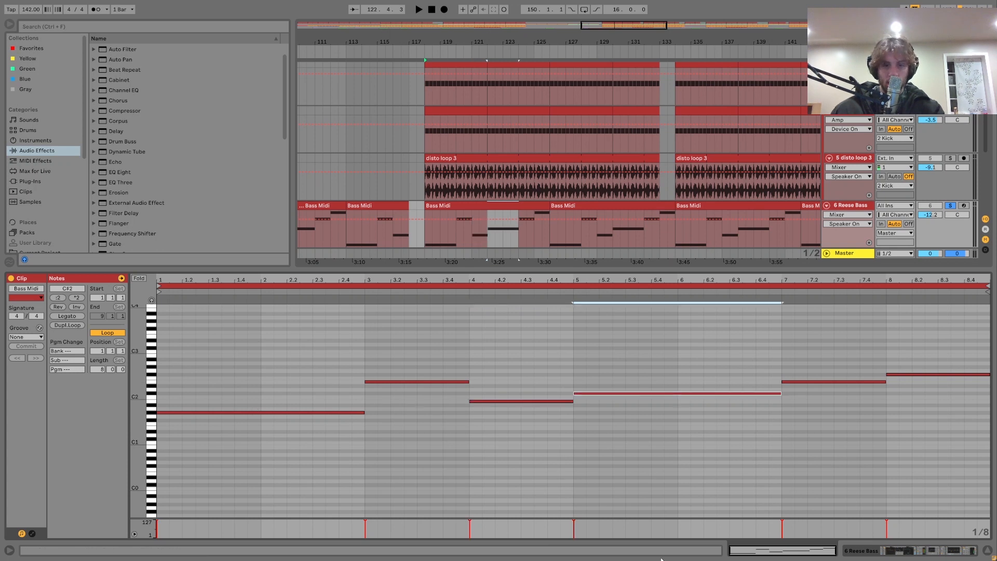
click(813, 503)
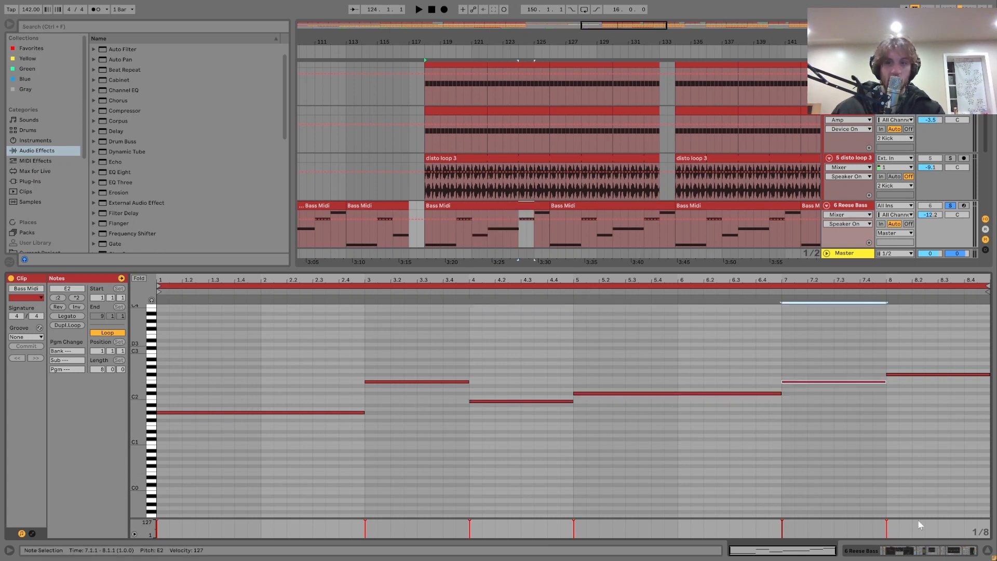
Step: Try the bass clip's last note, F#2, one octave lower and move it back up
click(907, 374)
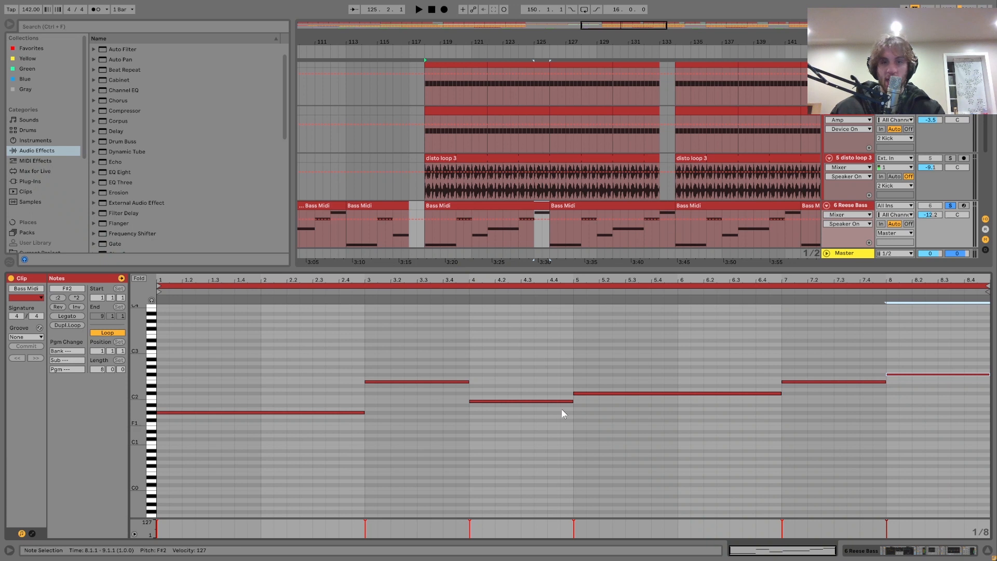
key(shift+Down)
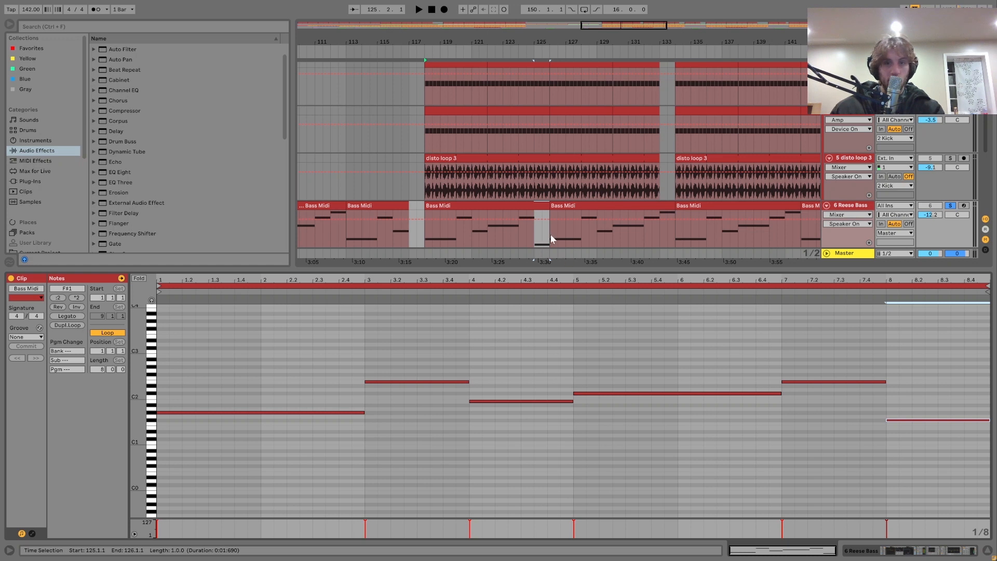
key(shift+Up)
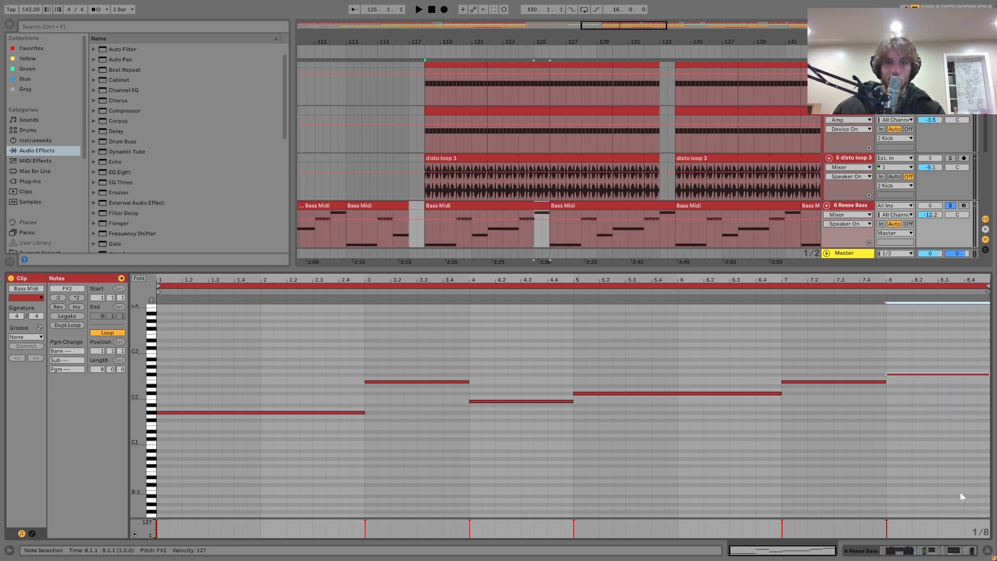
Step: Play the soloed Reese Bass from bar 125 and clear its solo to hear it in the full mix
click(535, 234)
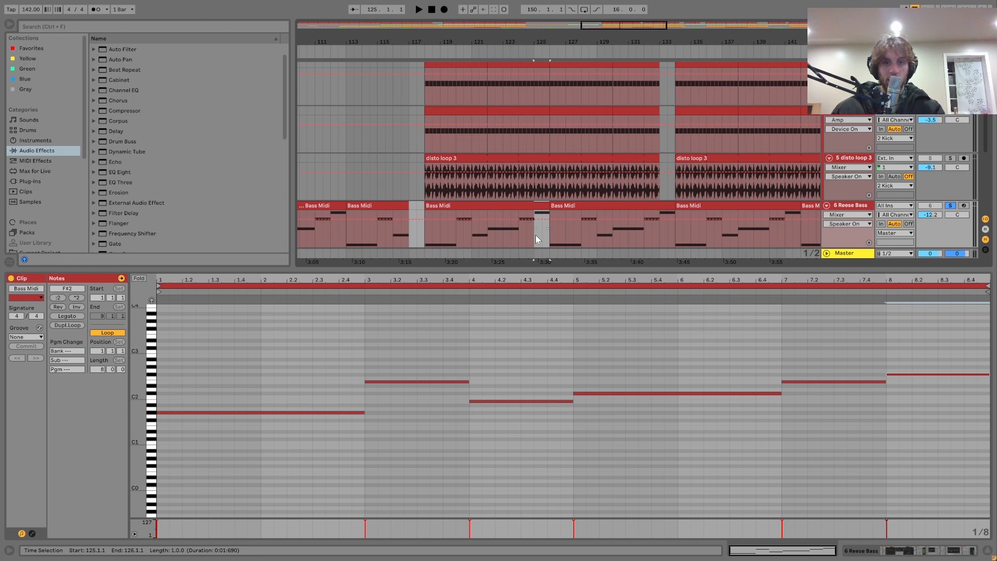
key(space)
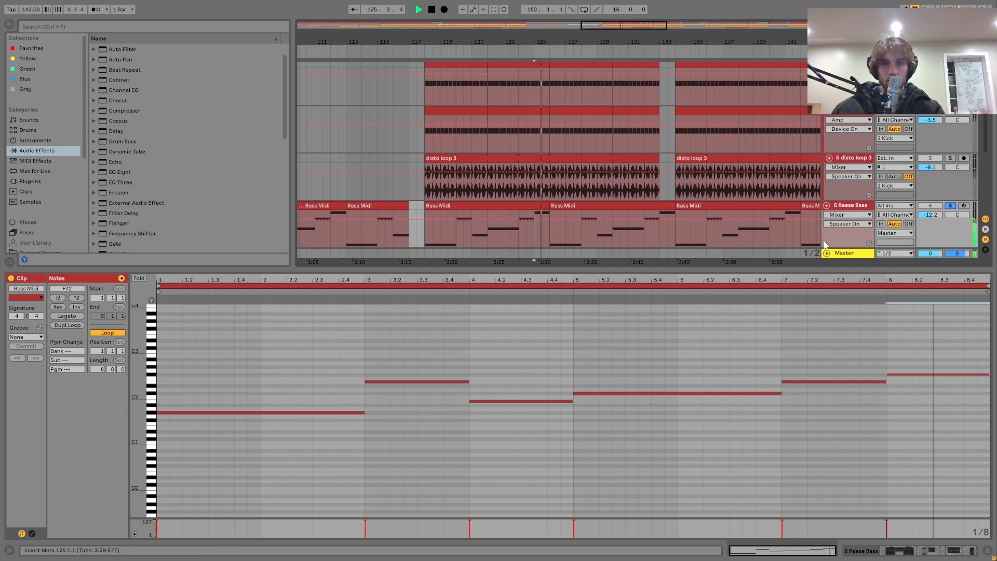
click(950, 205)
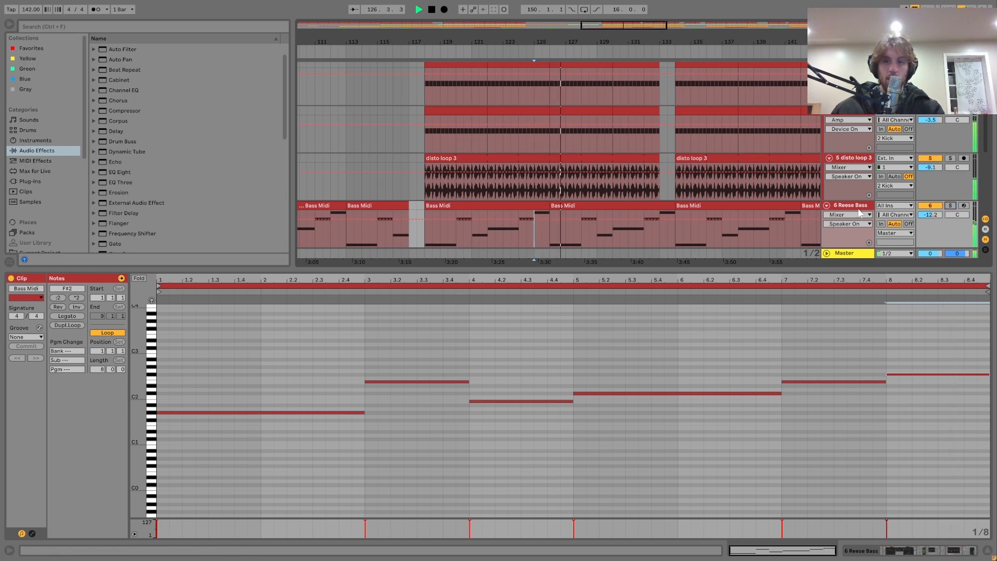
Step: Open the Reese Bass devices, view Wavetable's second oscillator and show the Filter 1 Freq automation on the track
double_click(843, 205)
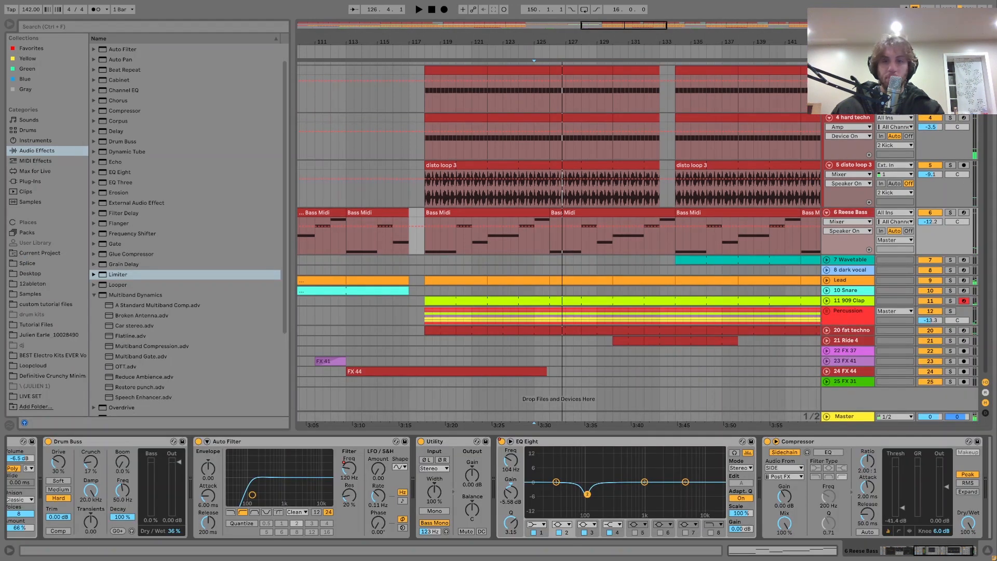
drag(941, 550, 907, 550)
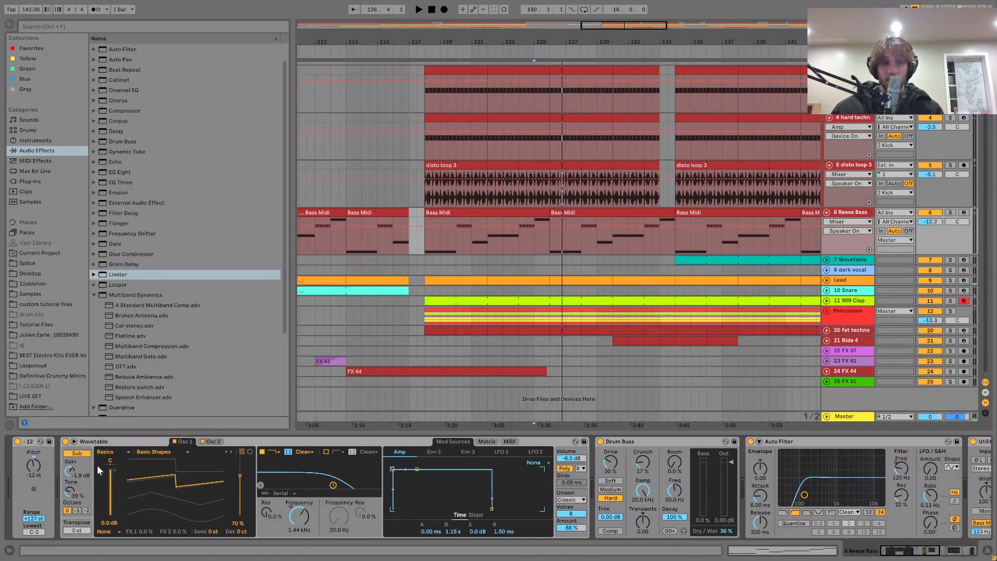
click(212, 442)
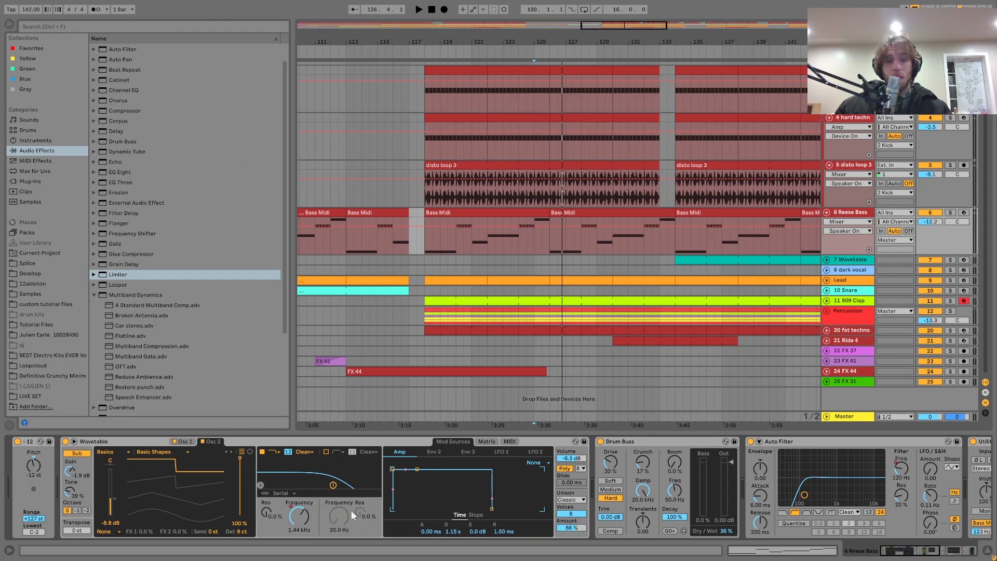
click(298, 515)
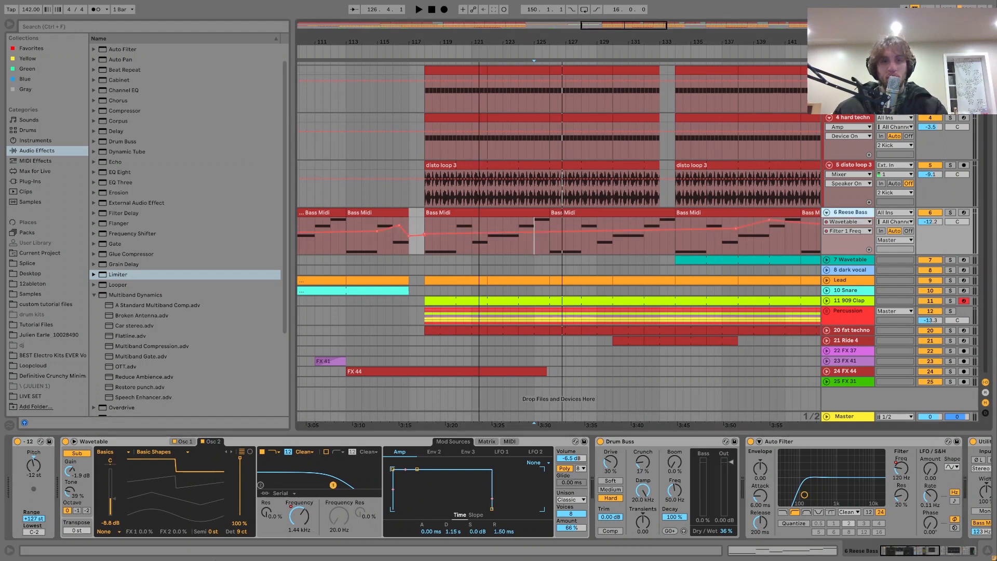
Step: Show the bass filter automation across the whole arrangement and play the mix from bar 125
drag(479, 46, 479, 8)
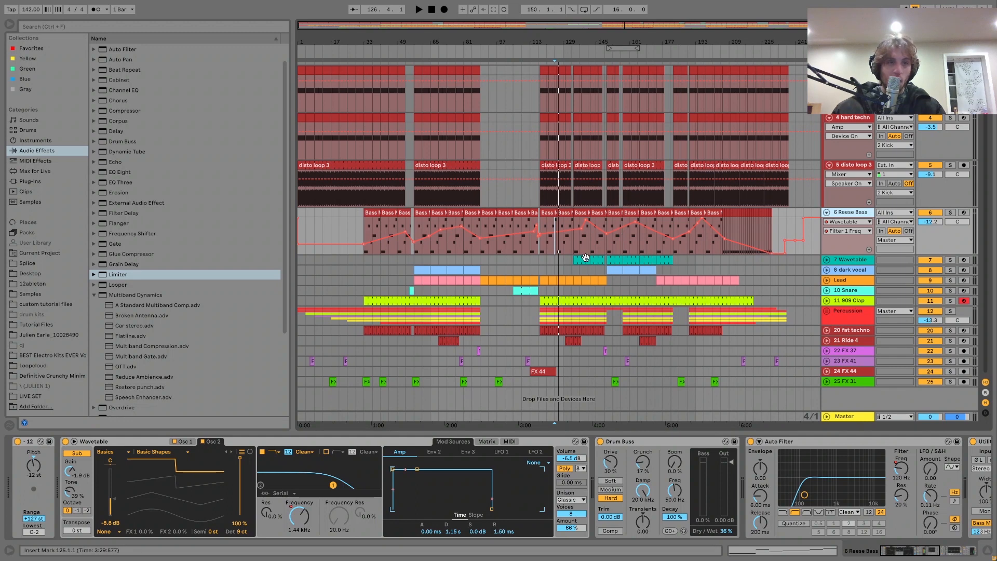
key(space)
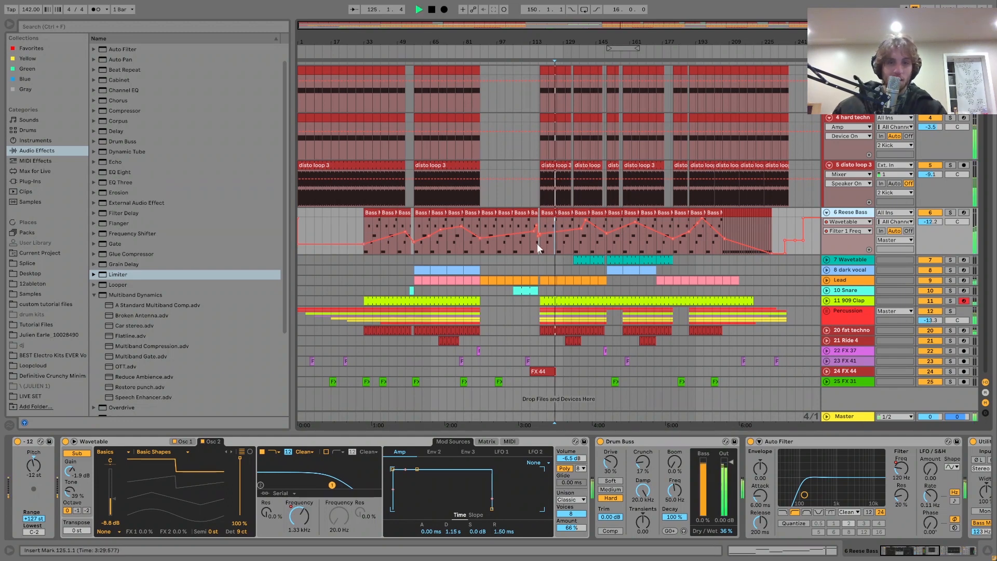
key(space)
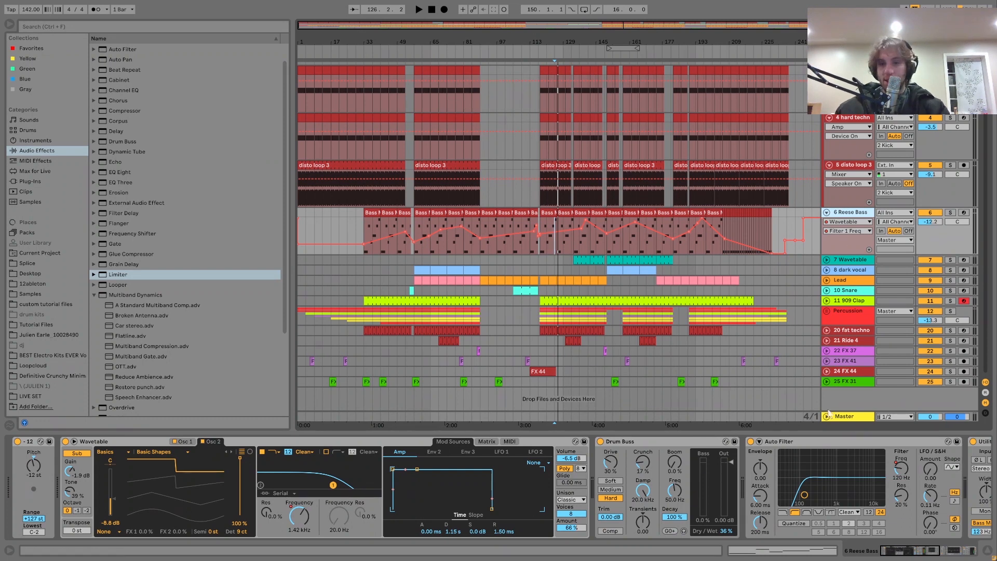
Step: Show the Frequency automation of the Reese Bass's Auto Filter and play the mix from bar 89
scroll(491, 520, right, 1)
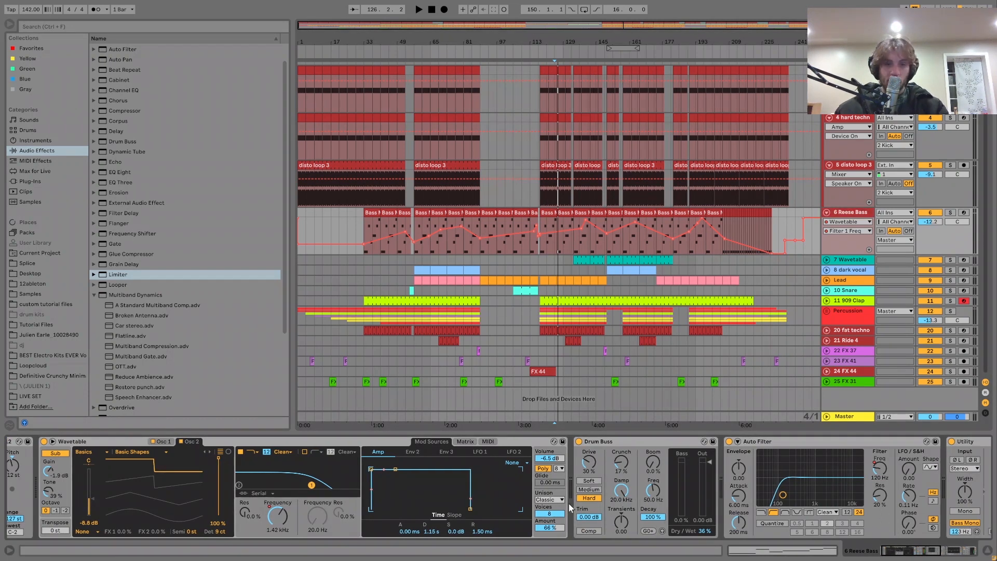
scroll(584, 513, right, 8)
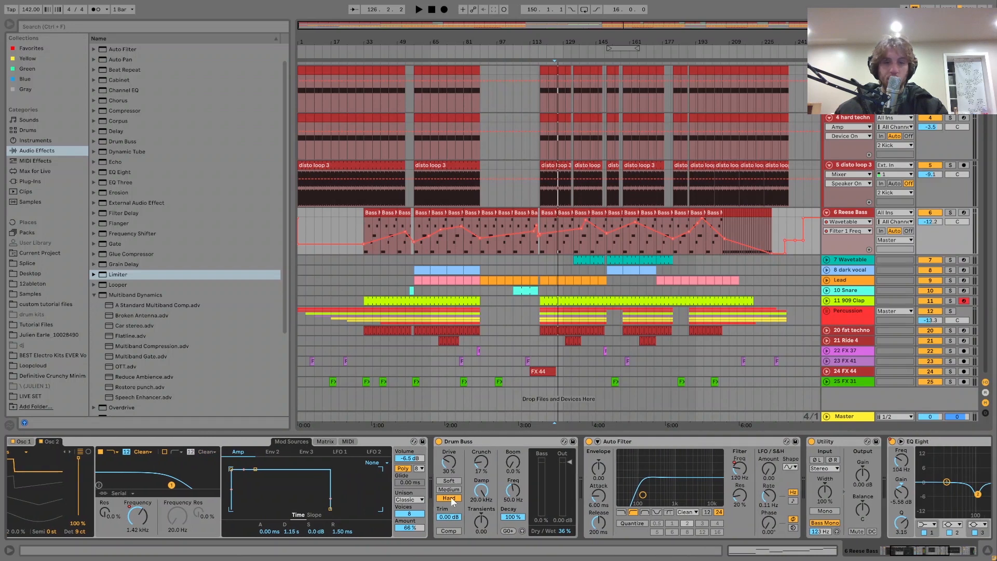
scroll(554, 471, right, 8)
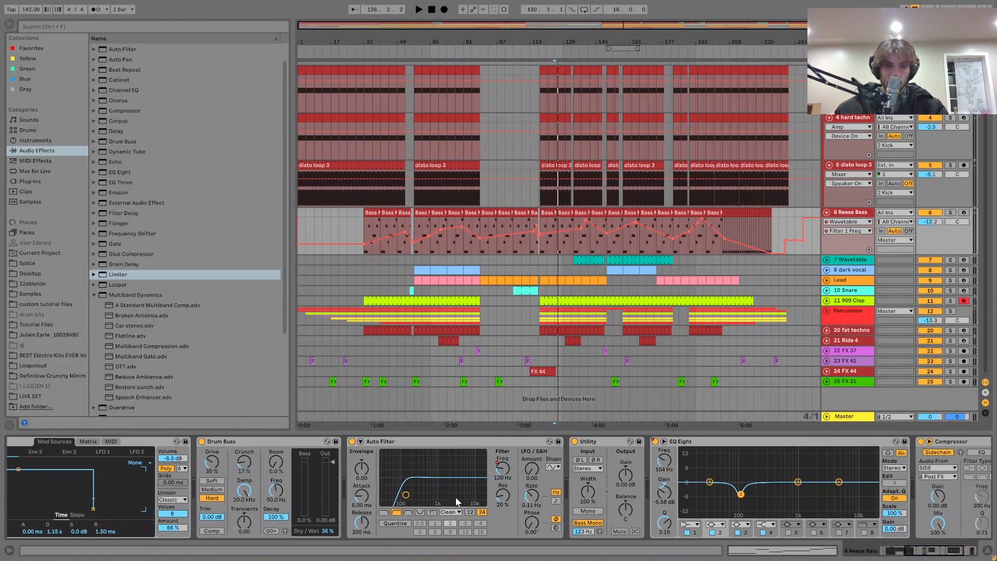
scroll(516, 457, right, 1)
click(488, 472)
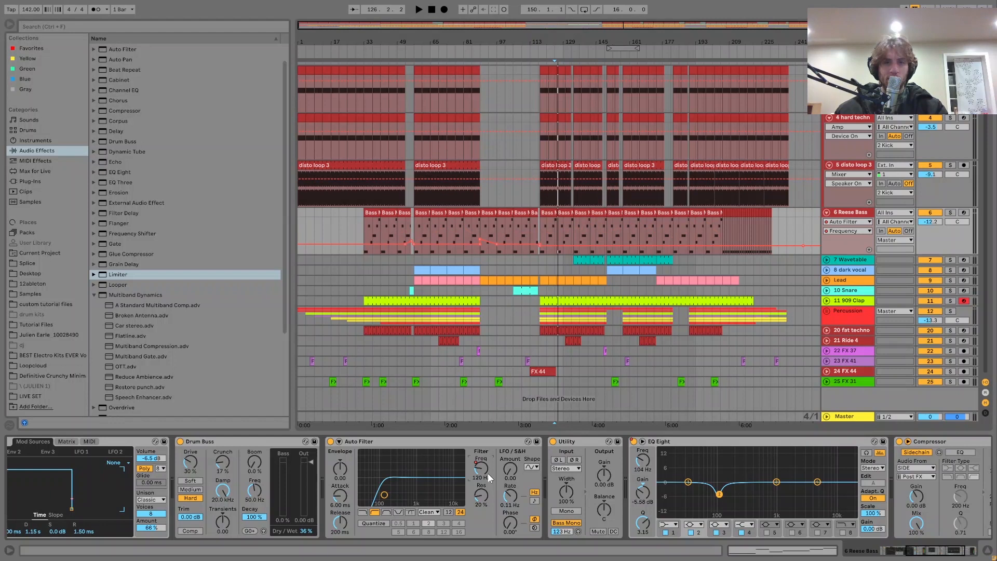
click(479, 224)
key(space)
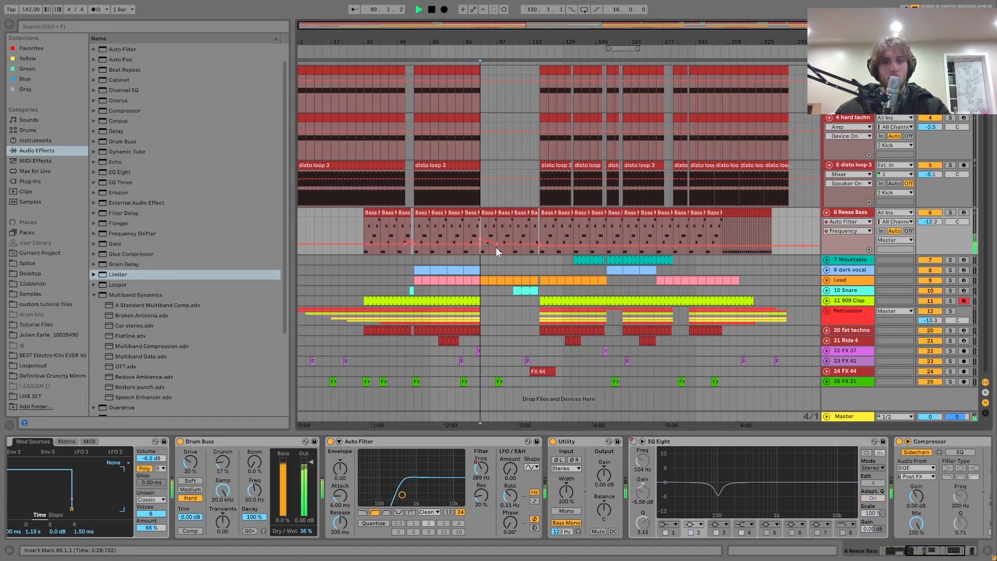
key(space)
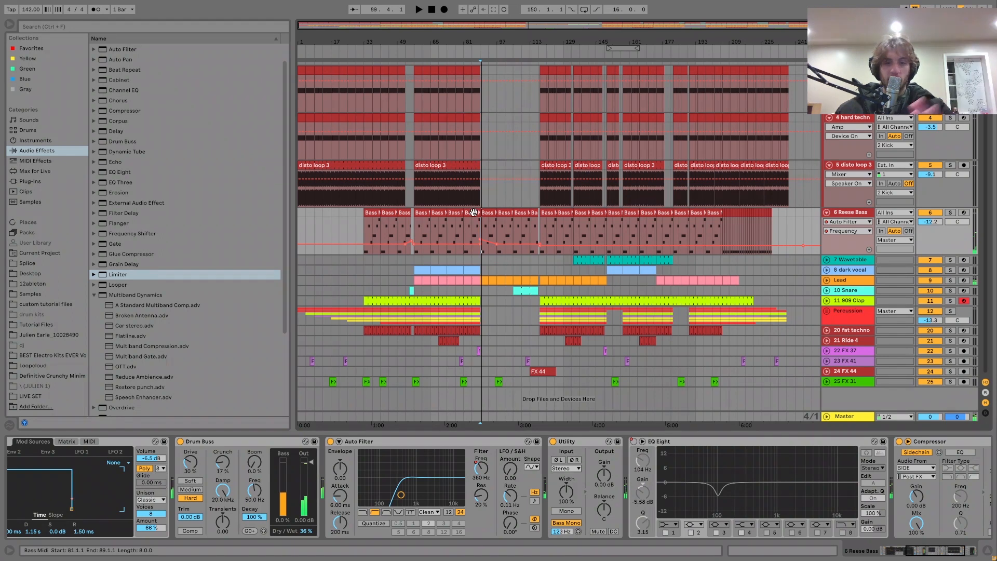
Step: Show the Device On automation of the Reese Bass's EQ Eight and play the mix from bar 125
scroll(570, 496, right, 4)
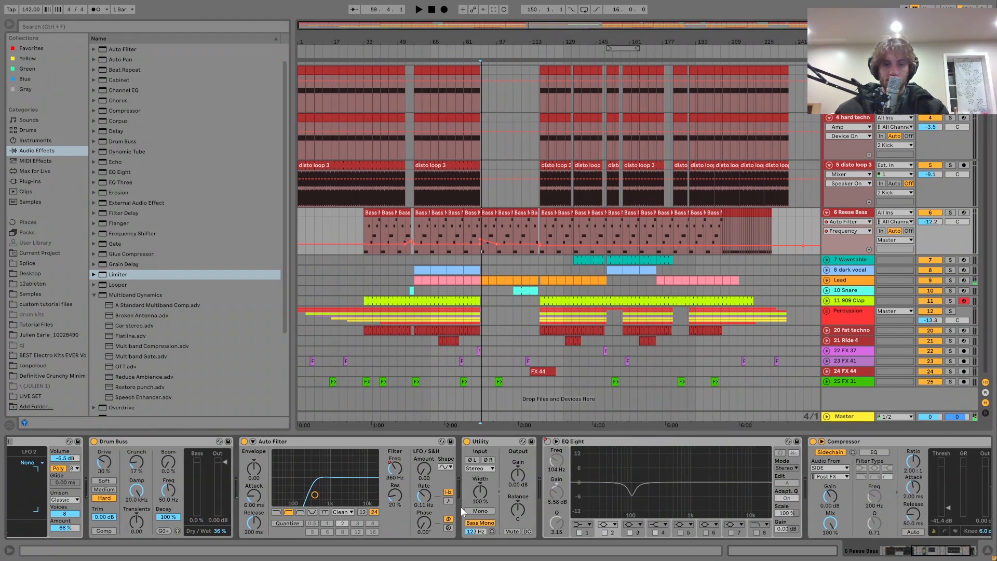
scroll(576, 491, right, 4)
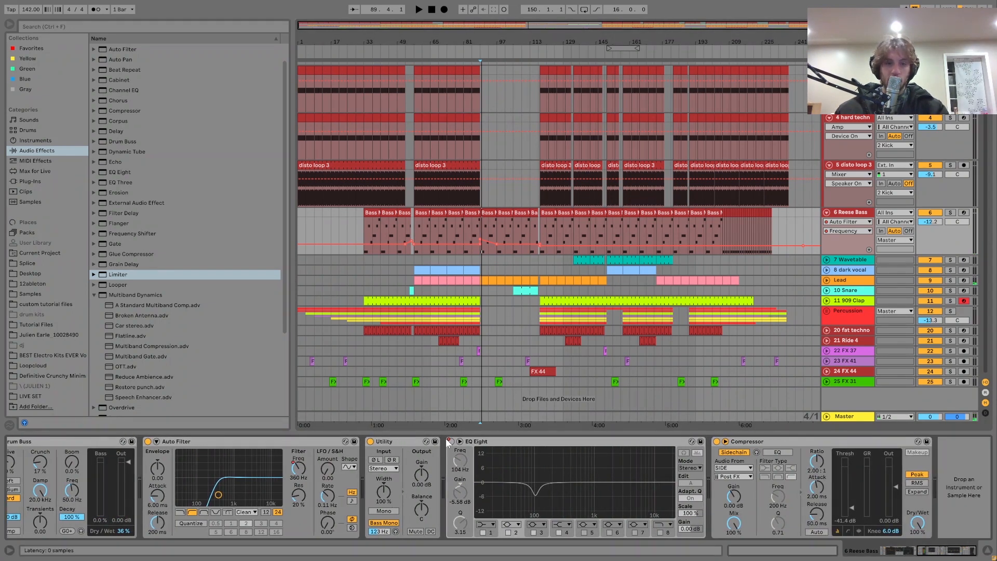
click(453, 442)
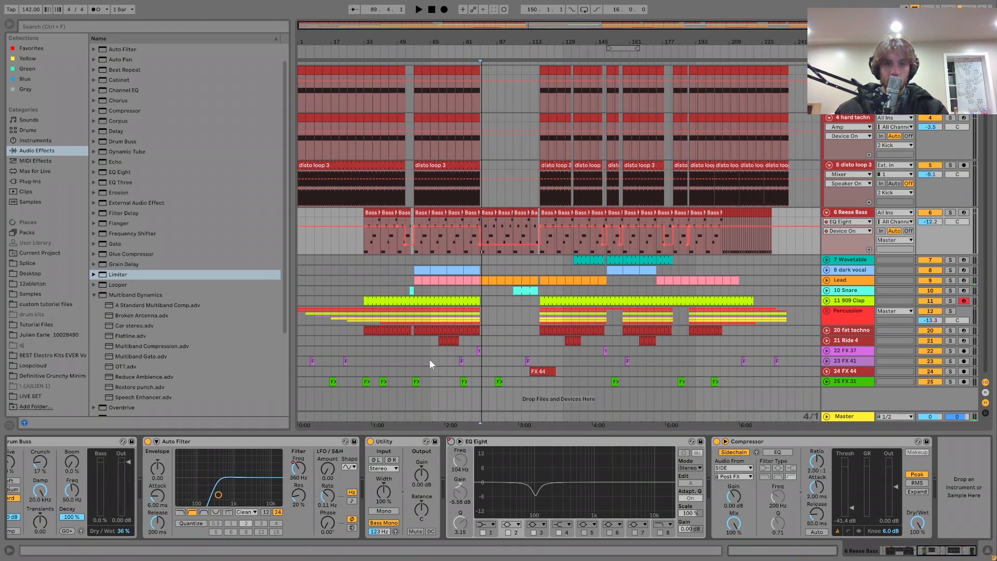
click(550, 241)
key(space)
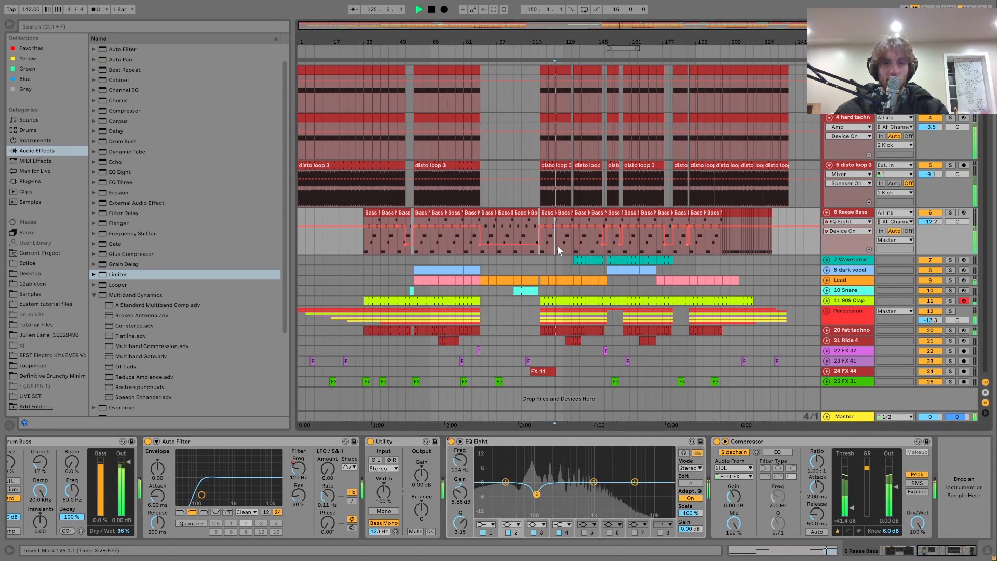
key(space)
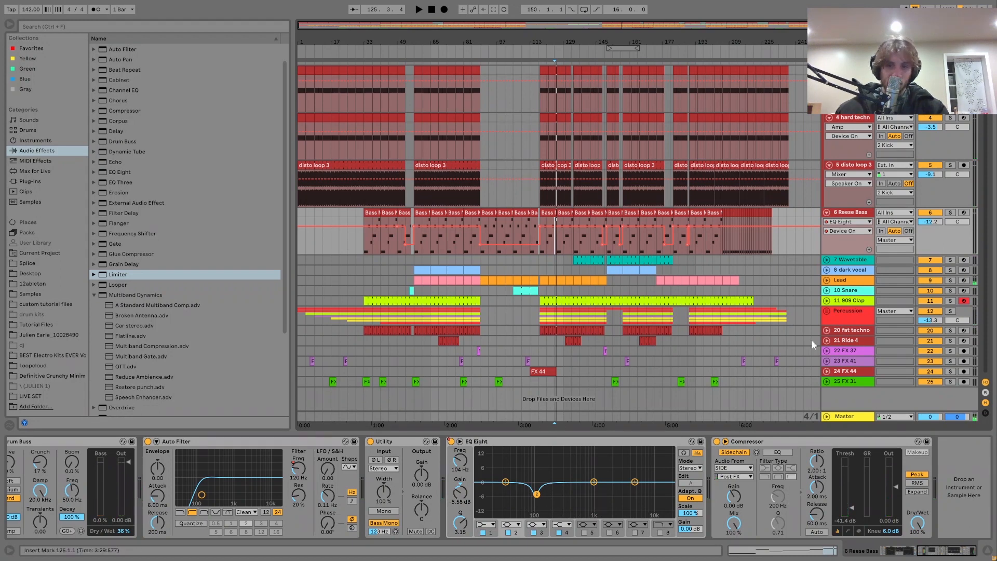
key(space)
Step: Solo and unfold the 7 Wavetable track, and play it from bar 158 and from bar 150
click(950, 259)
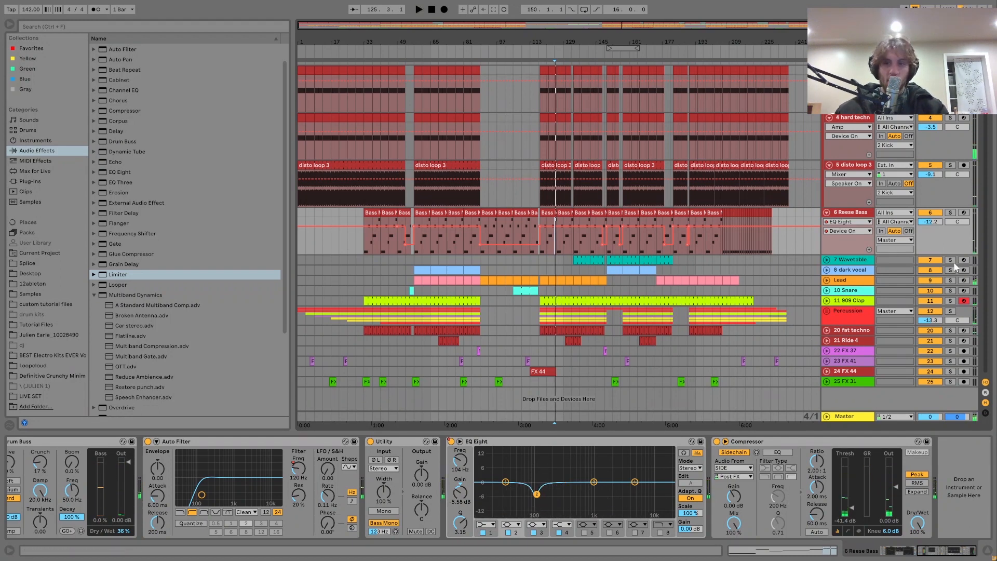
click(632, 259)
key(space)
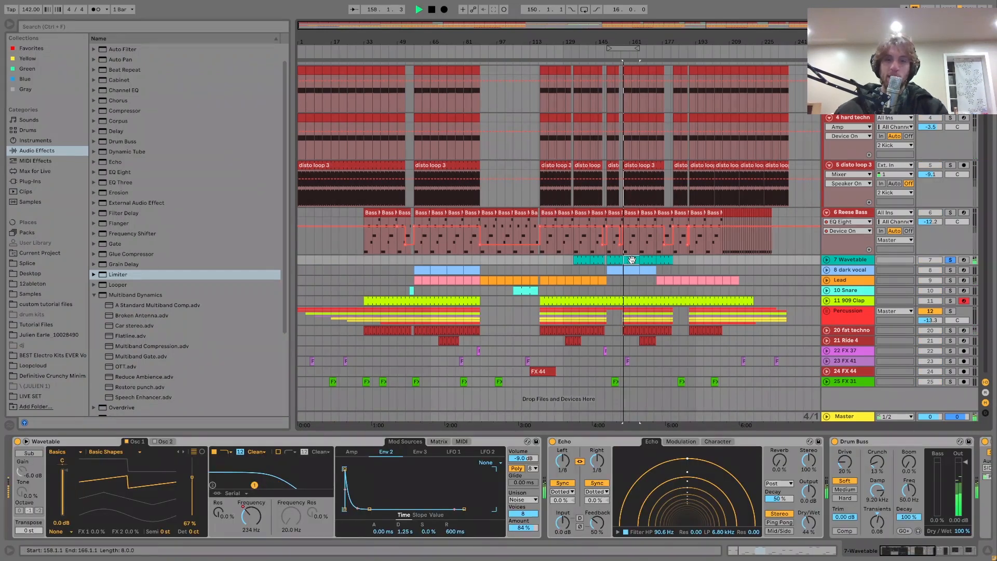
click(827, 259)
key(space)
click(610, 259)
key(space)
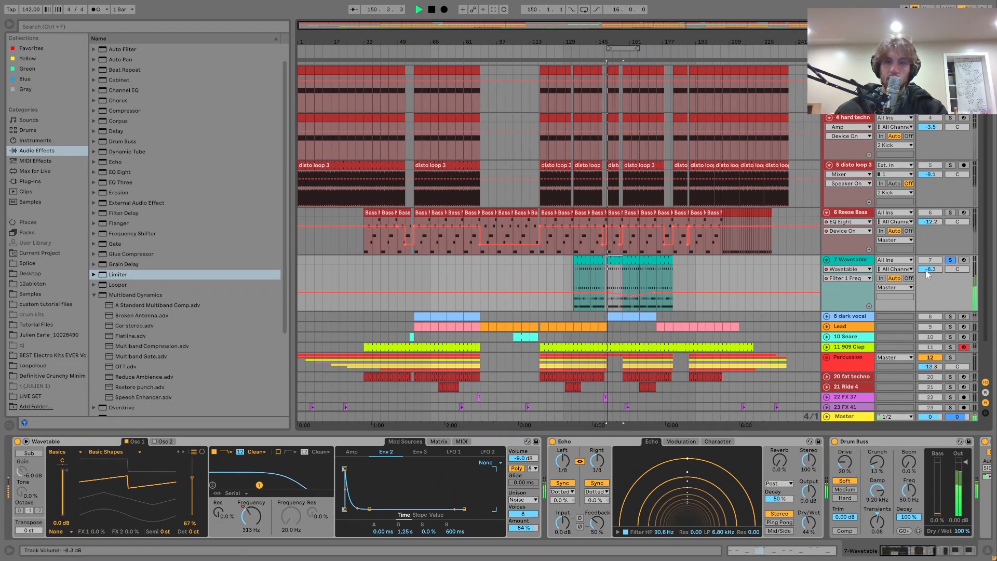
key(space)
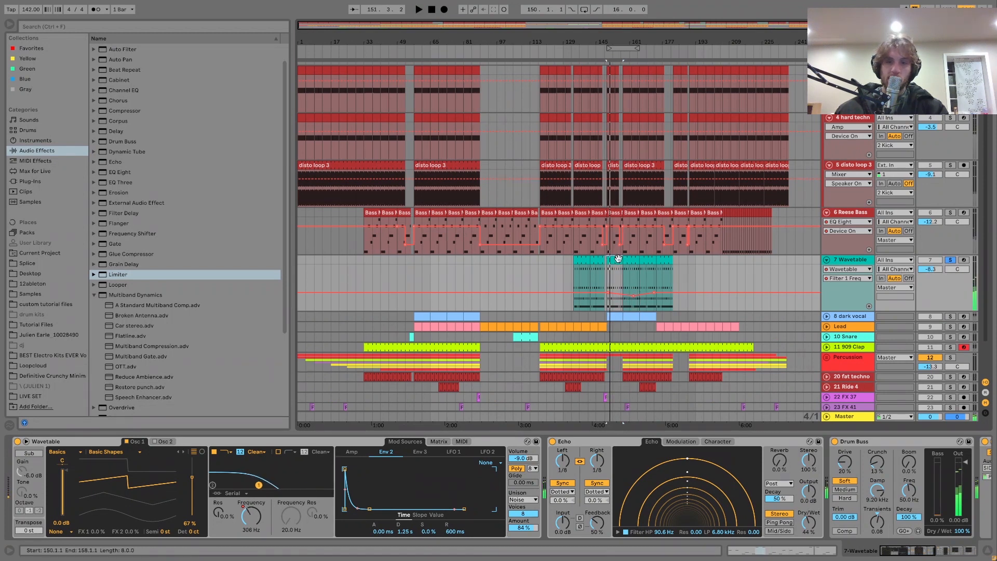
Step: Open the Wavetable clip at bar 150, select its first two D#4 notes and play the soloed pattern
double_click(617, 258)
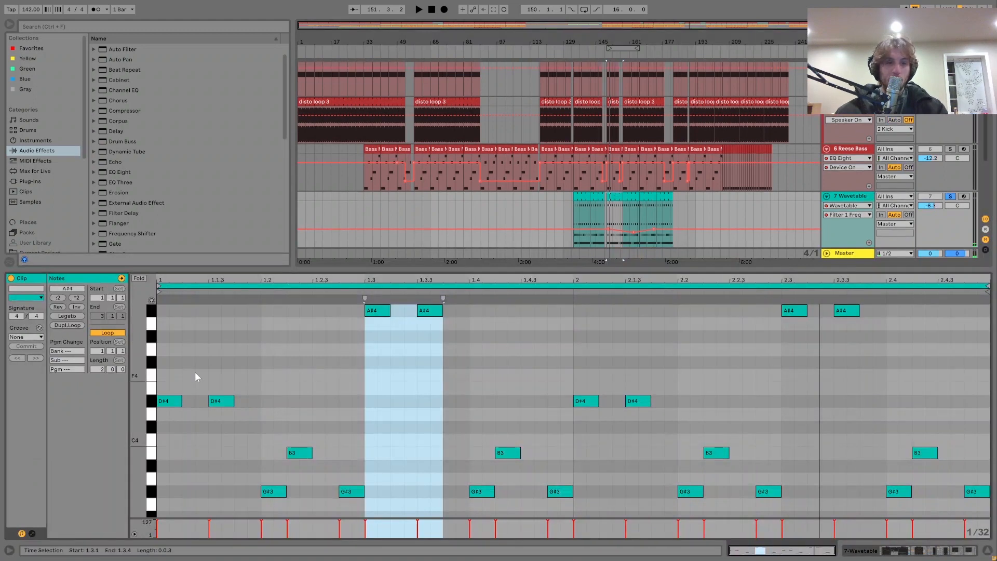
scroll(215, 373, down, 2)
scroll(207, 394, up, 2)
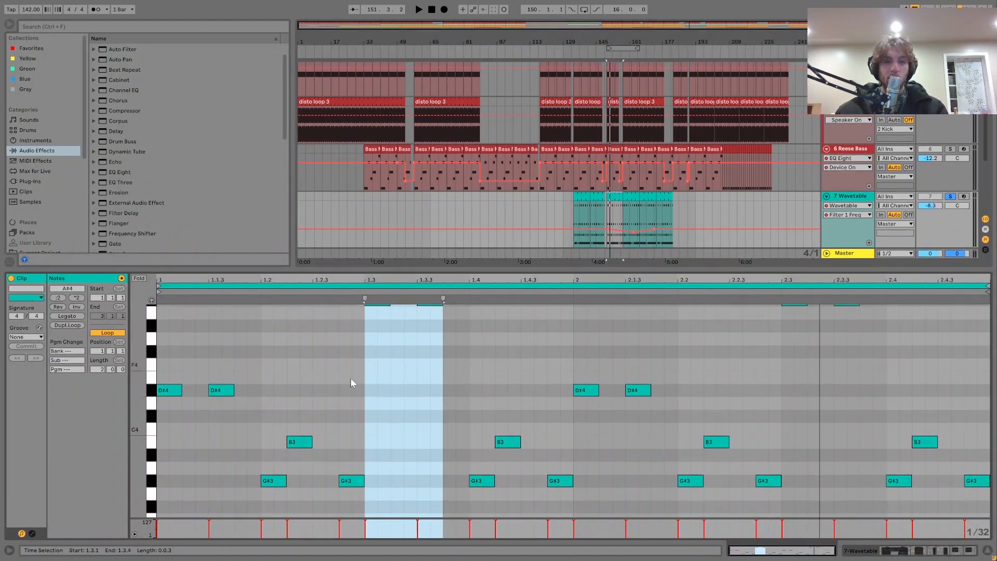
drag(137, 387, 274, 396)
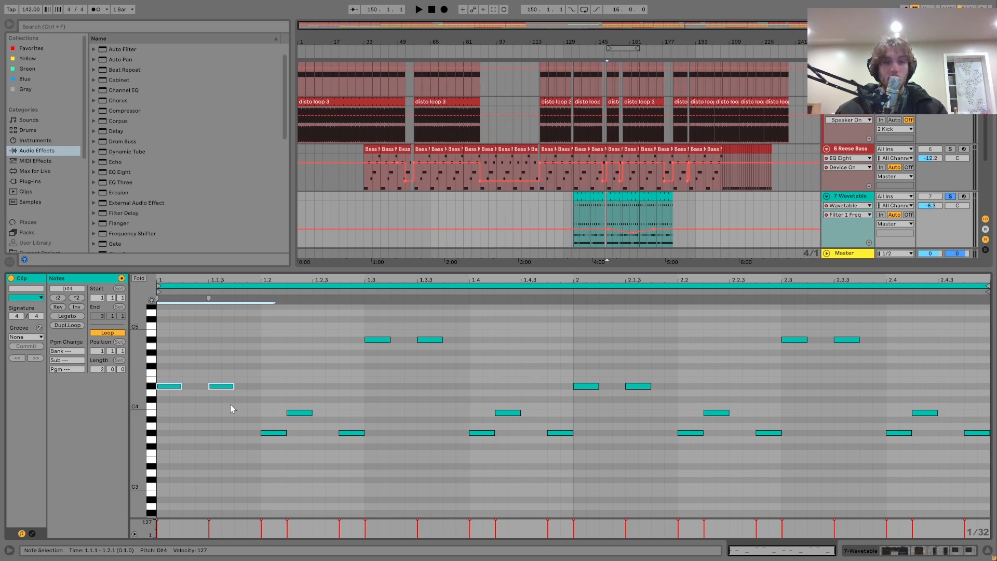
drag(172, 375, 242, 391)
key(space)
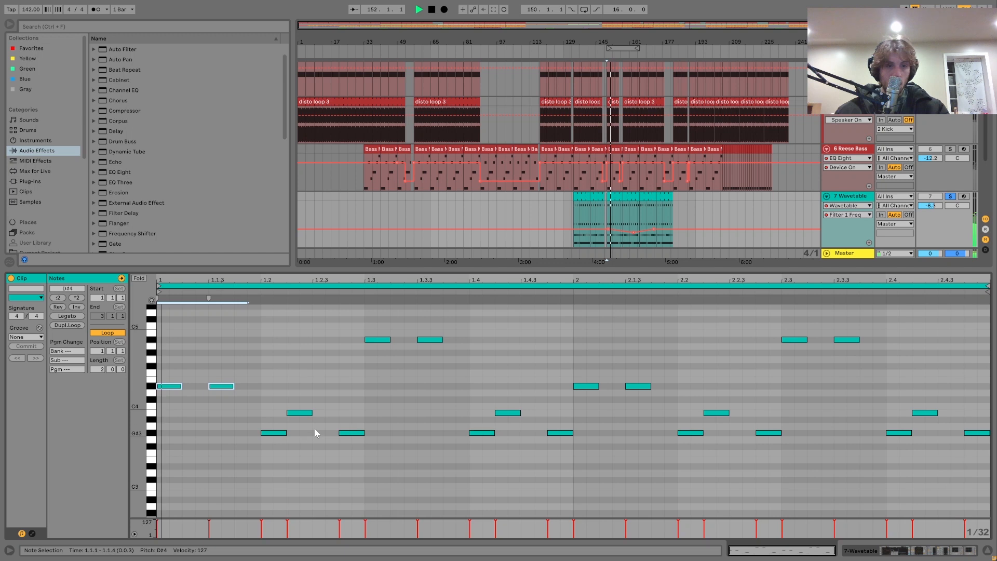
Step: Select the two A#4 notes in the Wavetable clip's first bar and play the soloed pattern
key(space)
drag(357, 330, 522, 355)
key(space)
key(space)
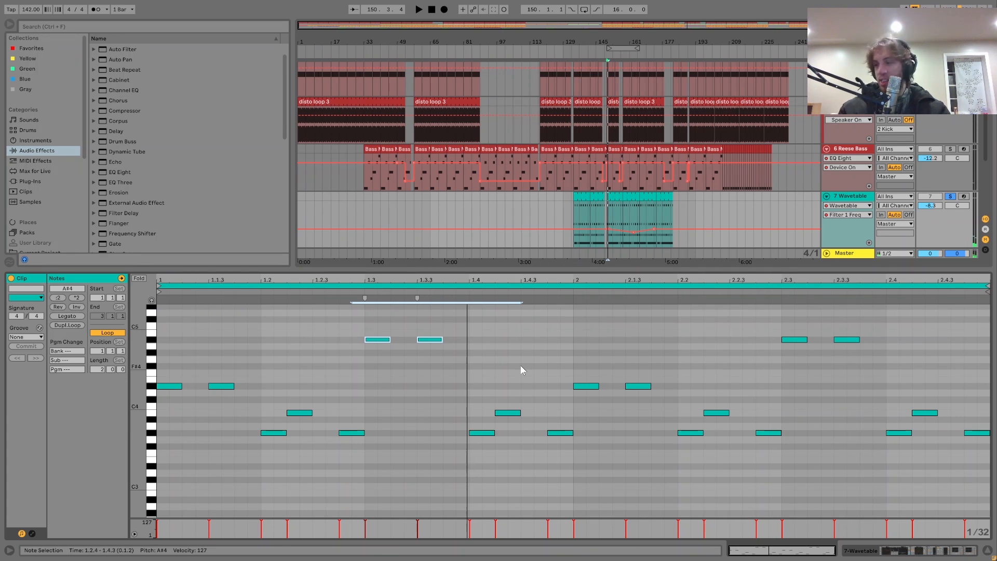
Step: Try the two selected A#4 notes an octave lower, move them back up an octave and play the pattern
key(shift+Down)
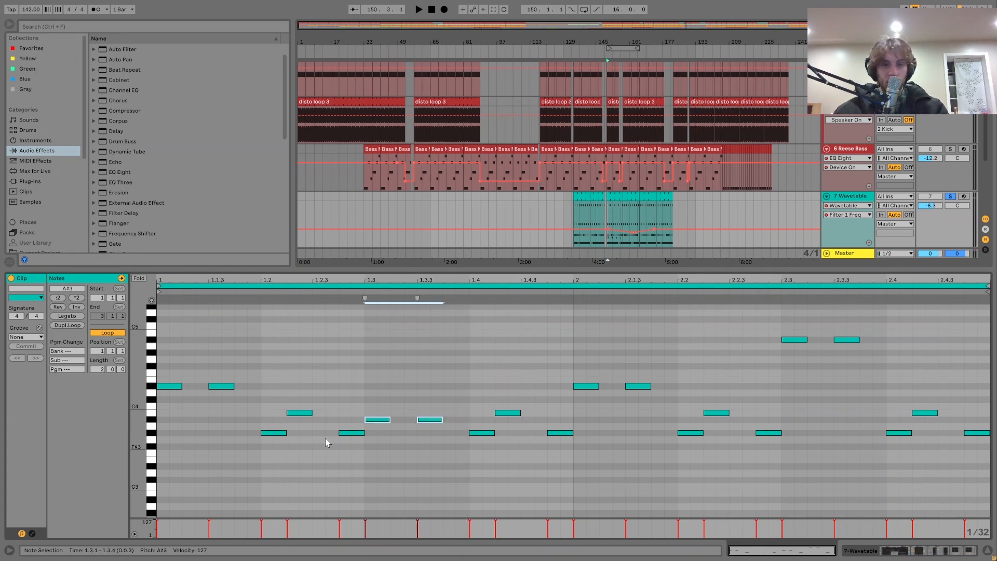
key(shift+Up)
key(space)
key(space)
Step: Show the Wavetable track's device chain and play the soloed synth from bar 150
double_click(862, 196)
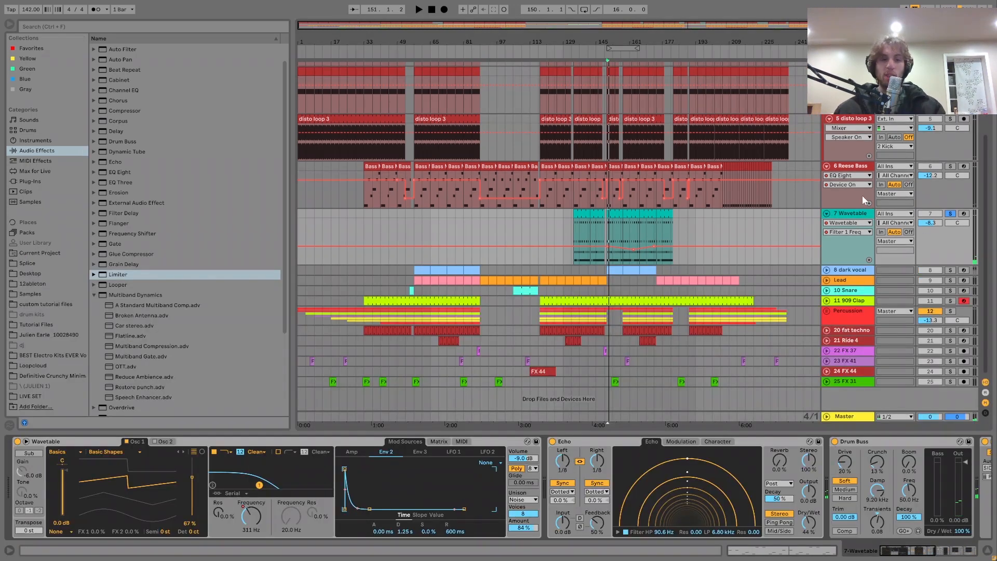
key(space)
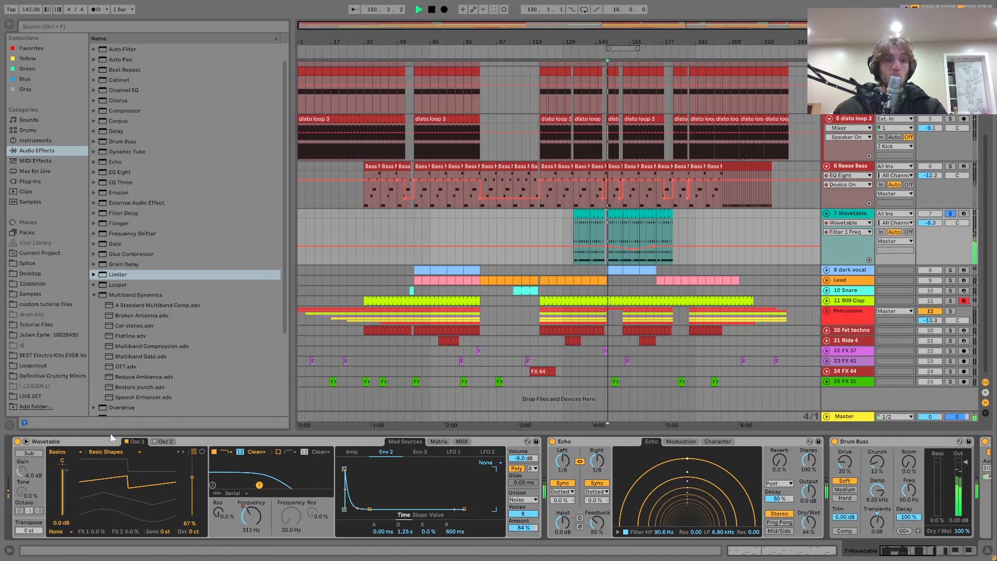
key(space)
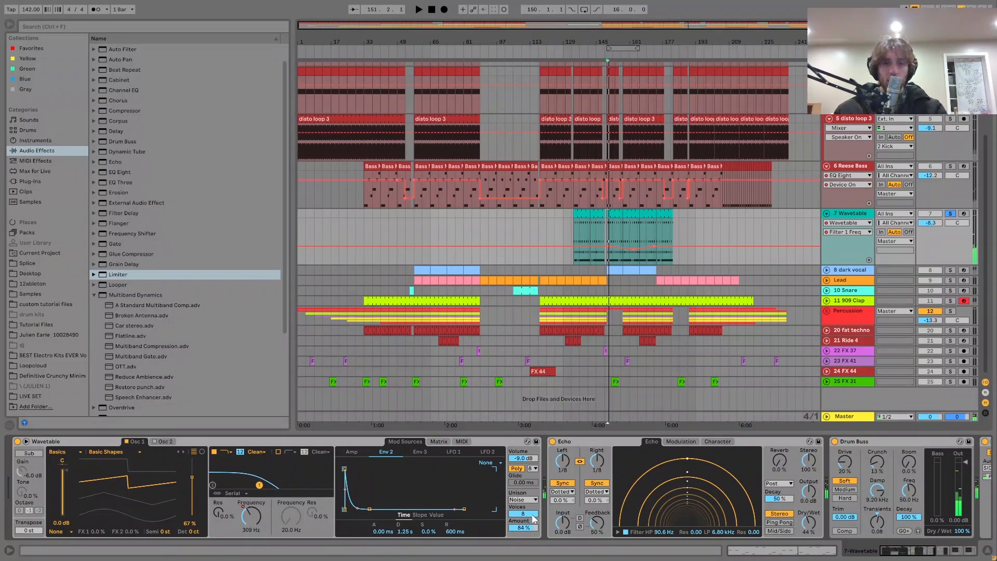
key(space)
click(601, 244)
key(space)
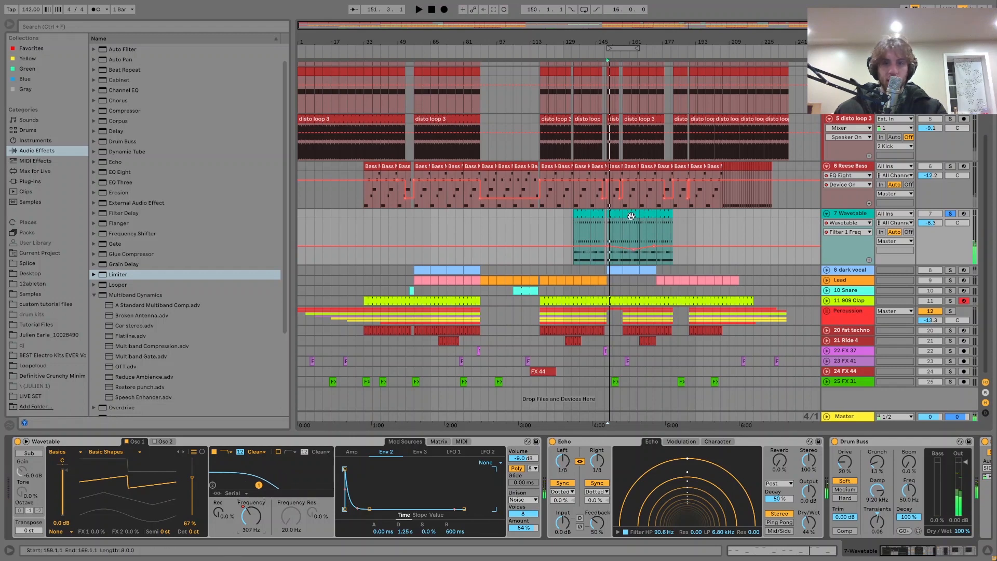
Step: Play the Wavetable clip from bar 158 and unsolo the track to hear it in the full mix
click(636, 223)
key(space)
click(950, 213)
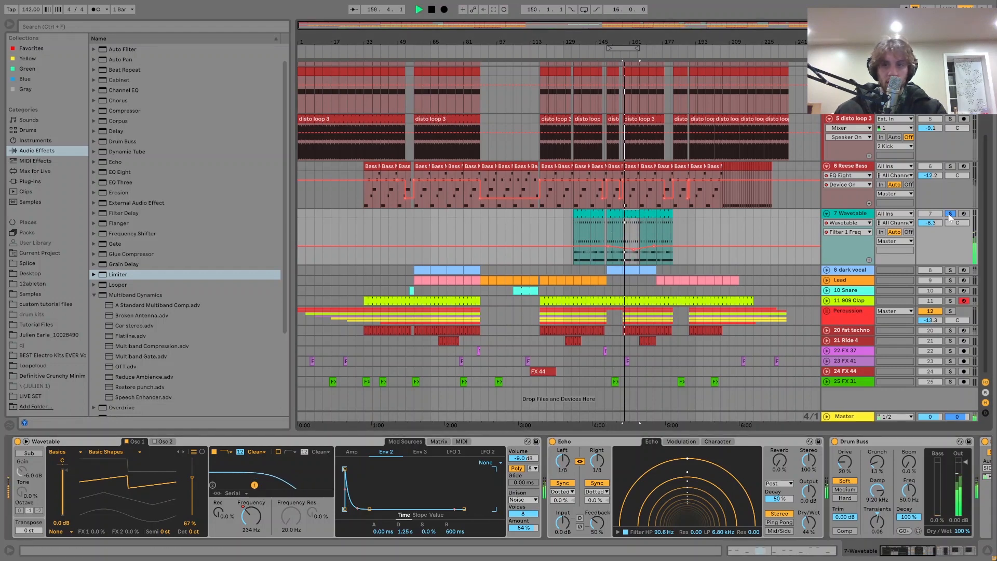
key(space)
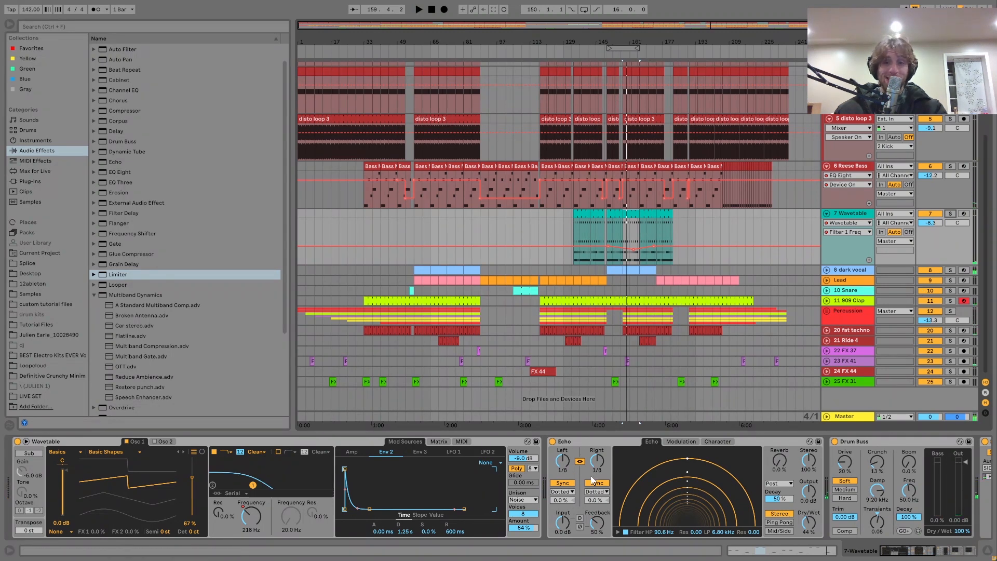
Step: Review the Wavetable's effects up to the last Auto Filter and show that filter's Frequency automation
scroll(592, 479, down, 8)
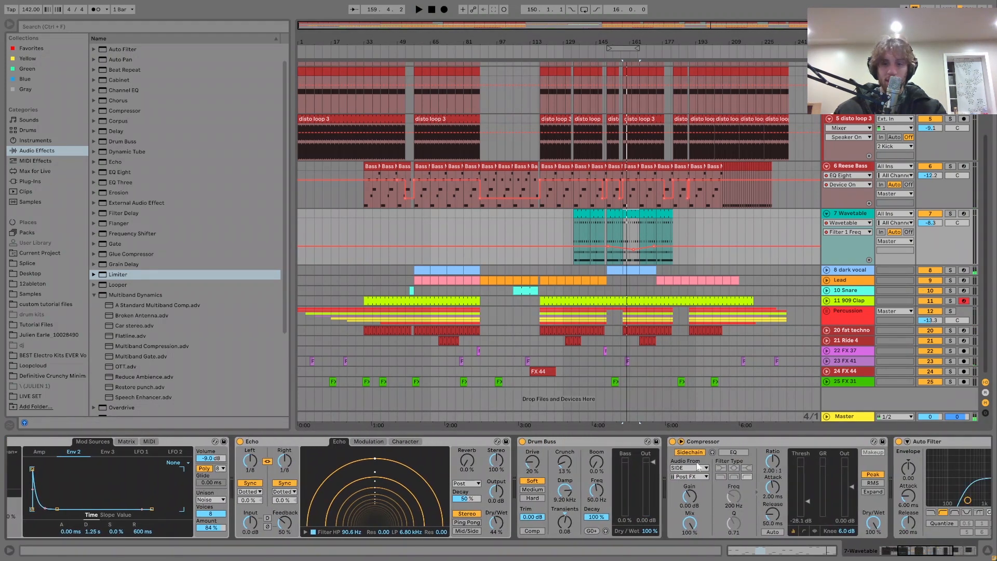
scroll(700, 506, down, 5)
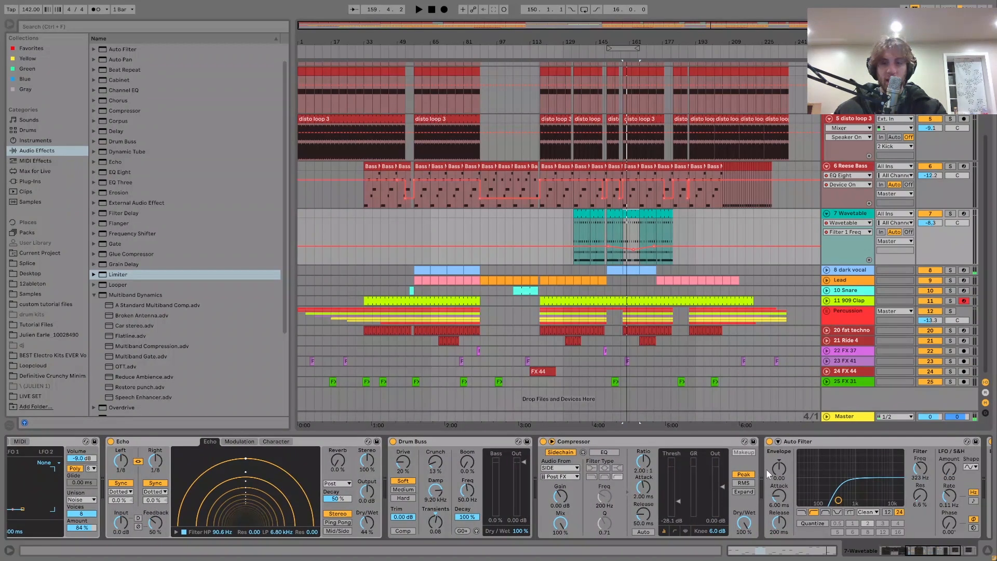
scroll(755, 472, down, 5)
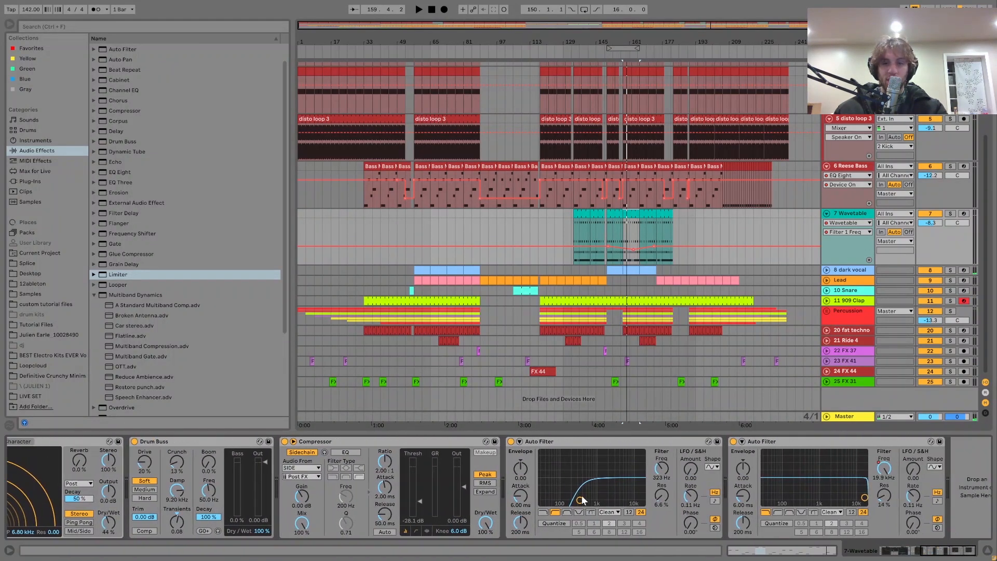
scroll(625, 513, down, 1)
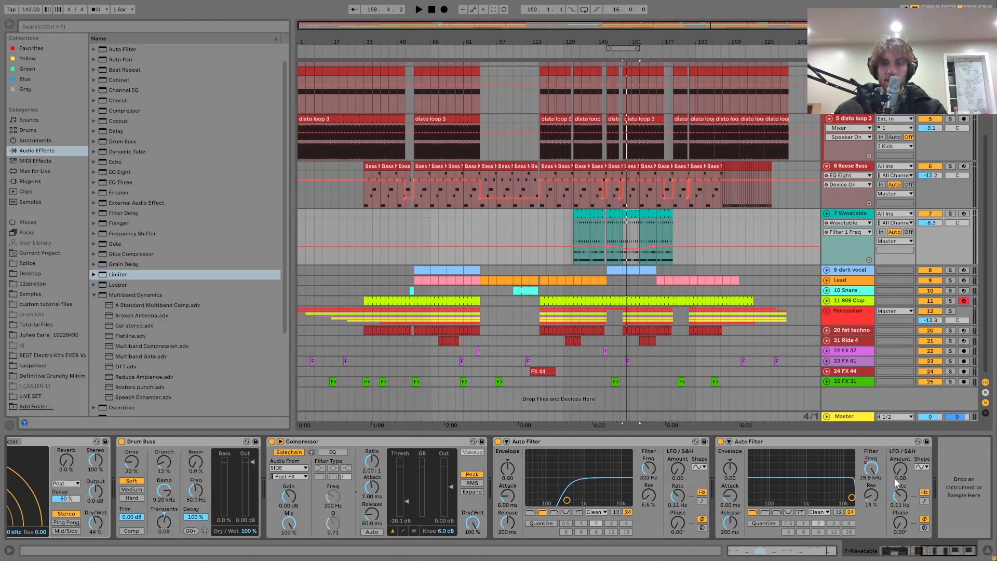
click(872, 471)
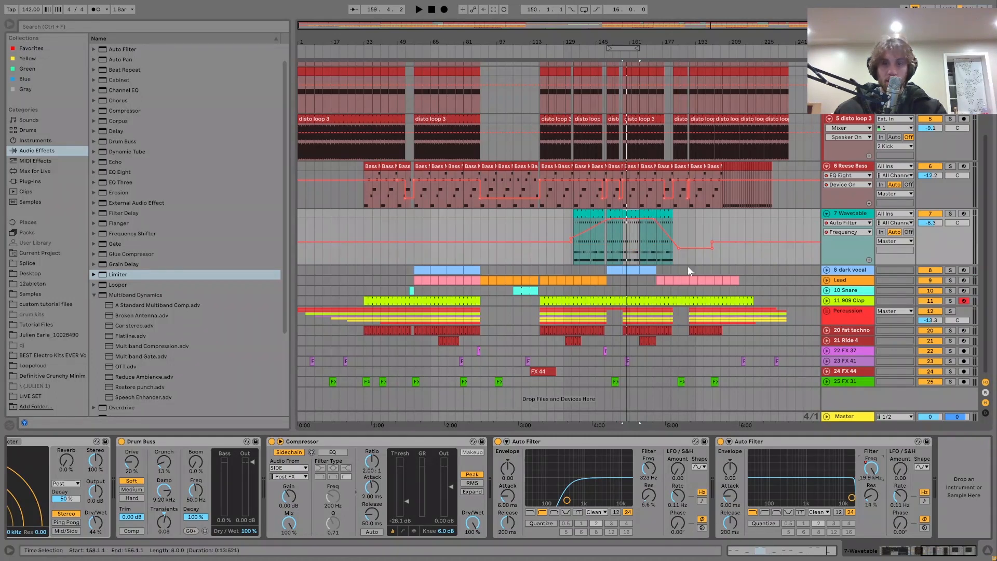
Step: Solo and unfold the 8 dark vocal track, select its clip at bar 158 and play it
click(949, 271)
click(826, 269)
click(631, 269)
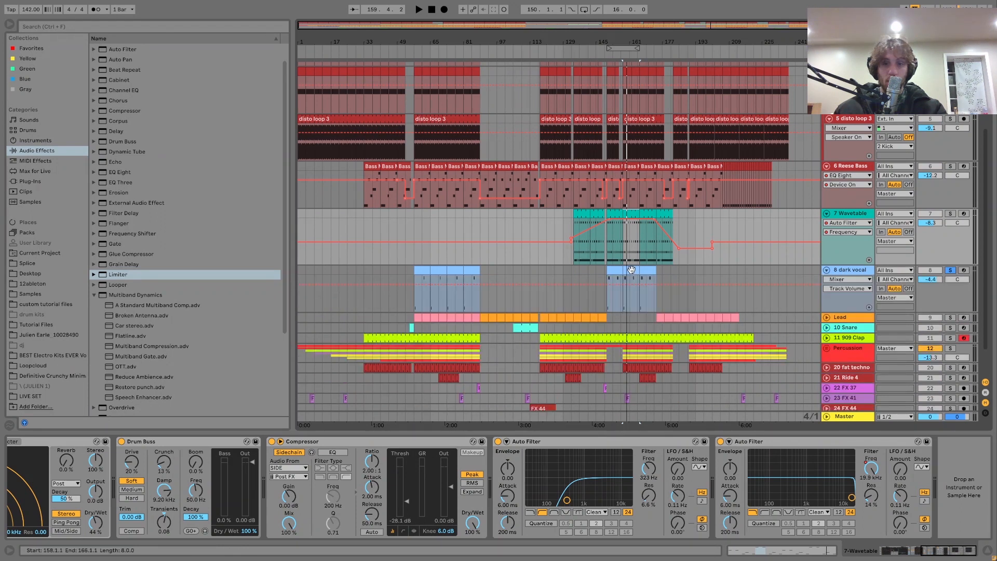
click(630, 270)
key(space)
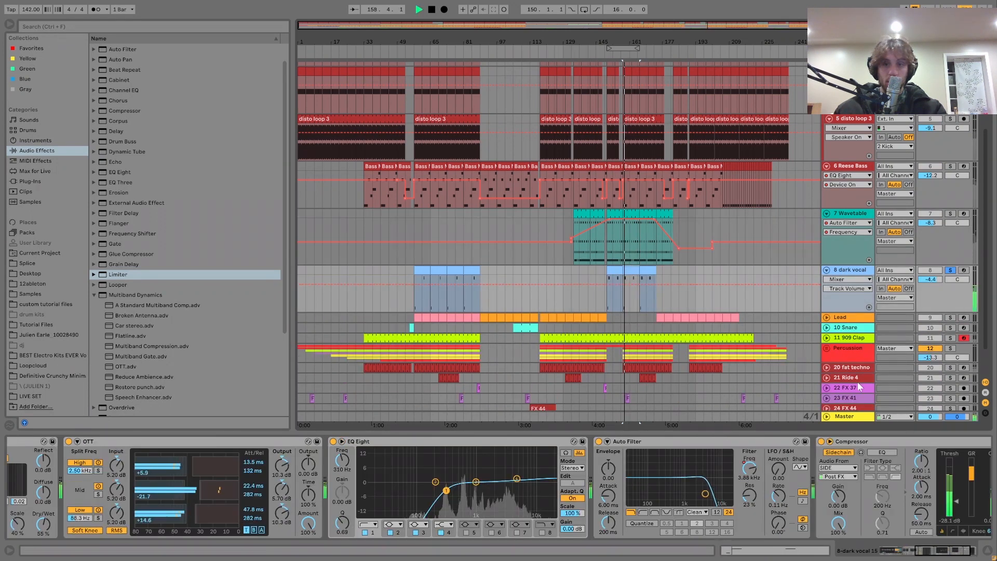
Step: Bring the dark vocal 15 sampler at the start of the device chain into view and replay the soloed vocal
drag(928, 550, 832, 556)
key(space)
key(space)
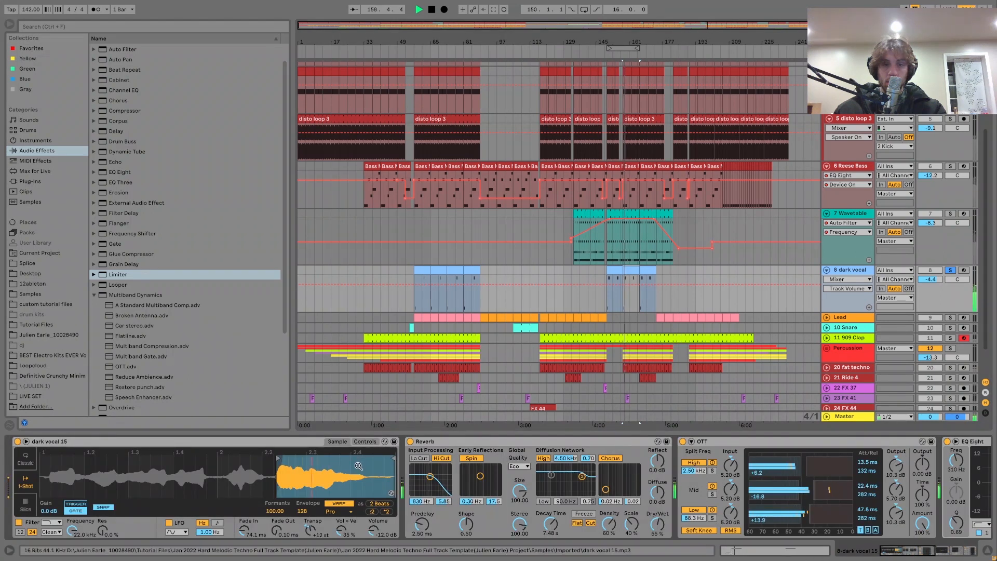
key(space)
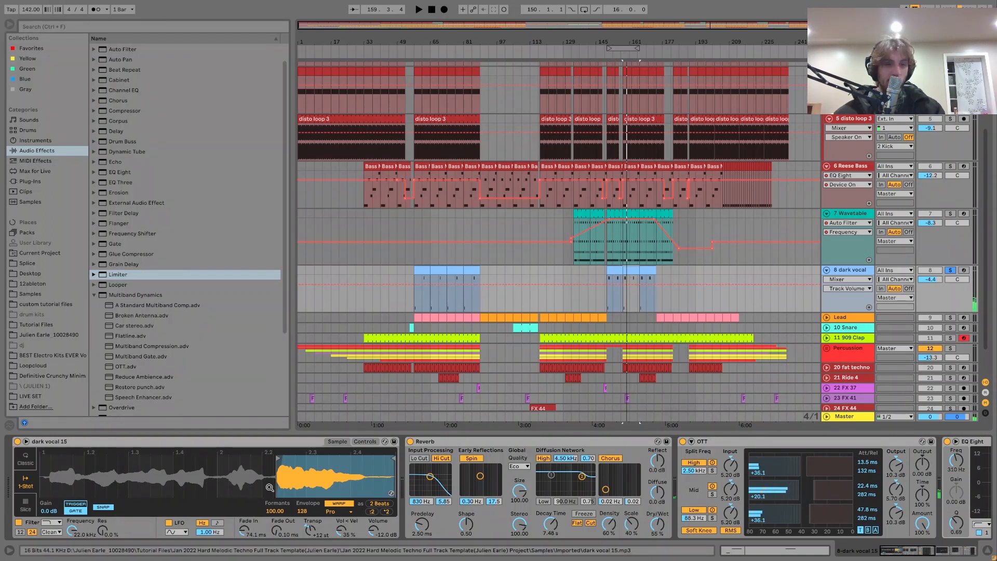
Step: Show the dark vocal 15.mp3 sample in the browser under the current project's imported samples and audition the vocal
right_click(286, 440)
click(168, 251)
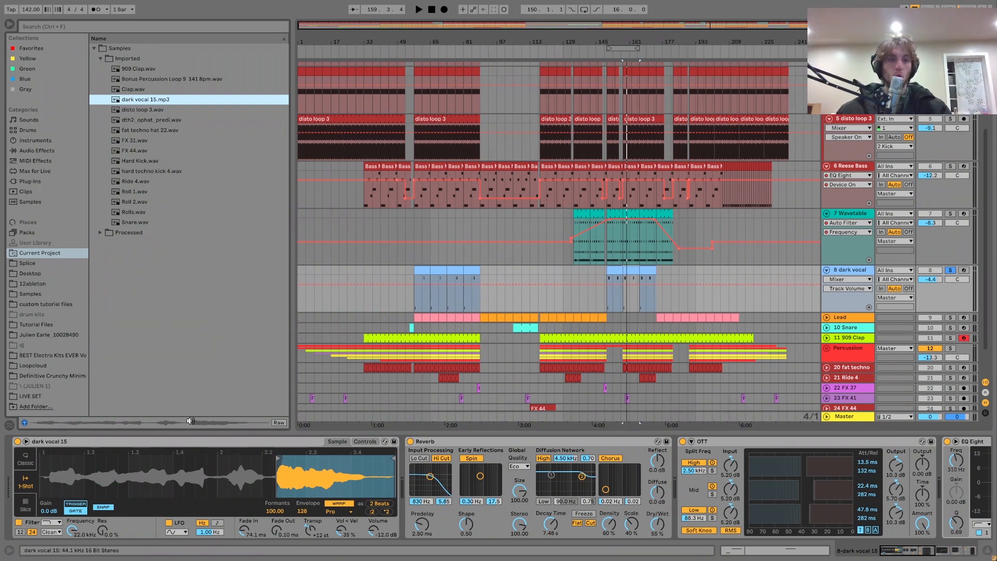
key(space)
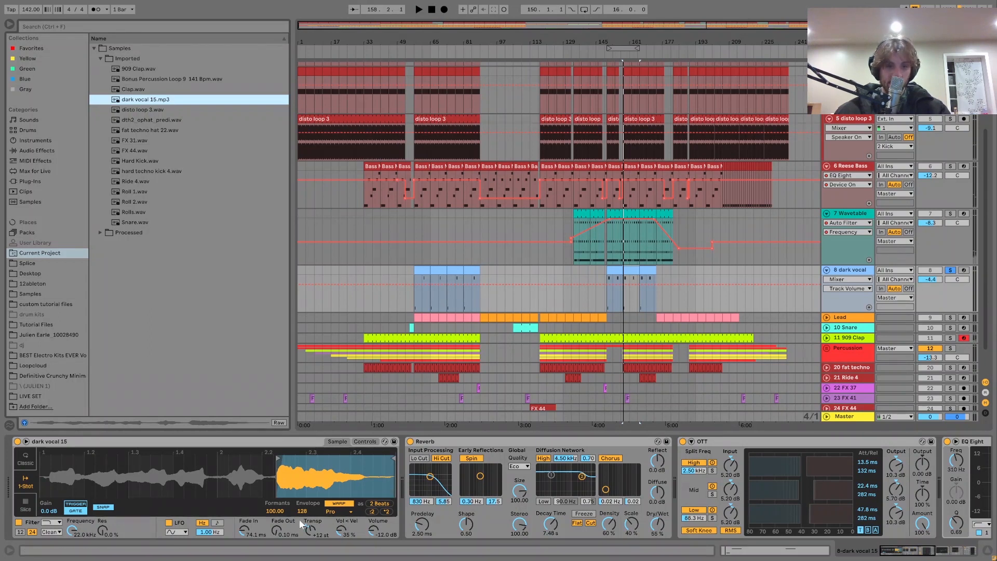
Step: View the dark vocal sampler's control settings, return to its sample waveform and play the soloed vocal
click(365, 442)
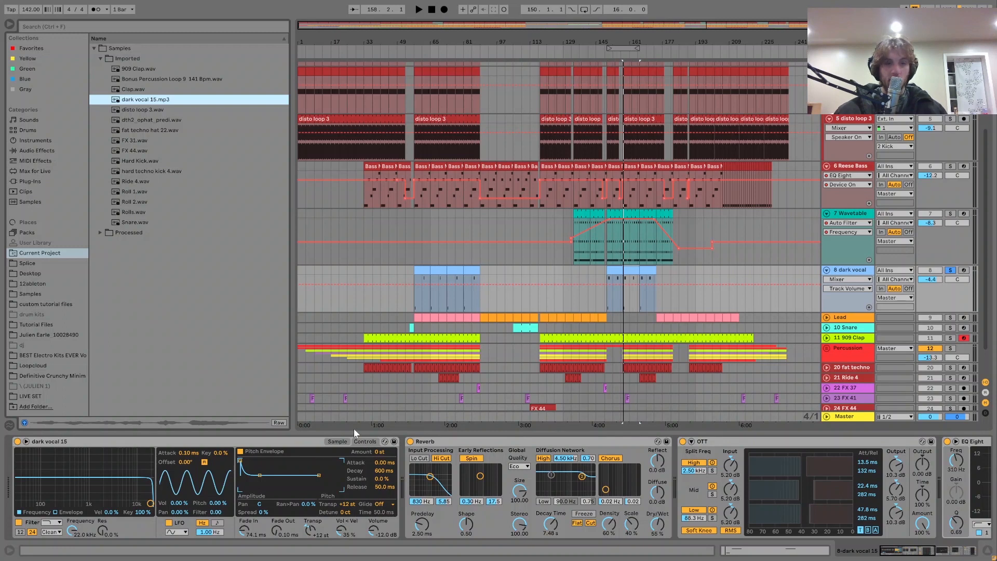
click(337, 442)
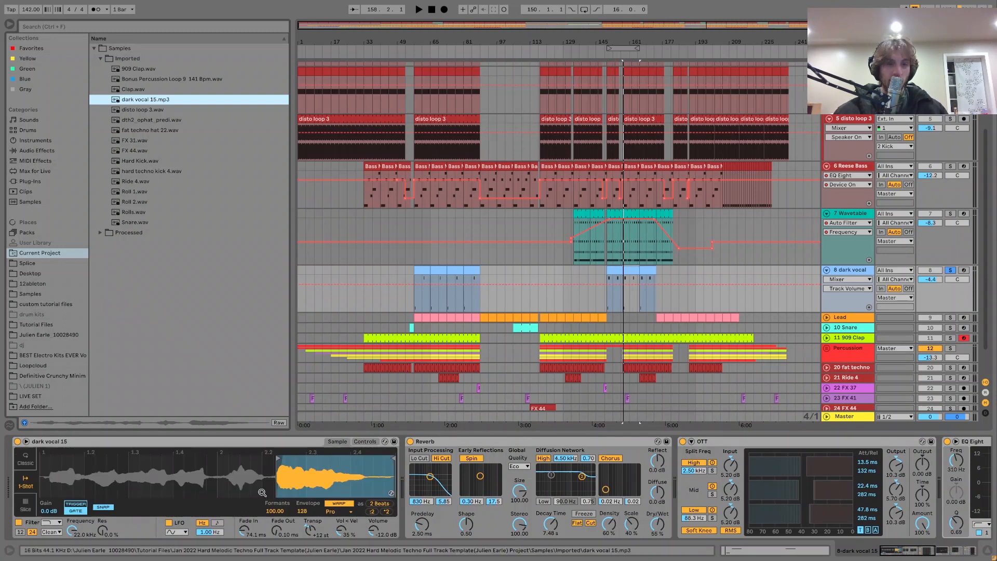
key(space)
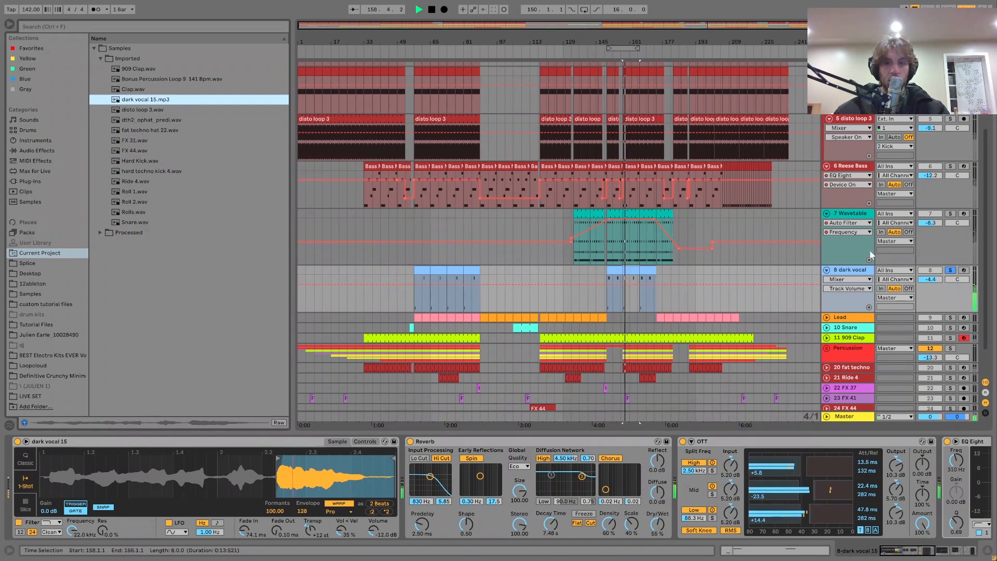
key(space)
Step: Unsolo the dark vocal track and select its clip at bar 158
click(951, 271)
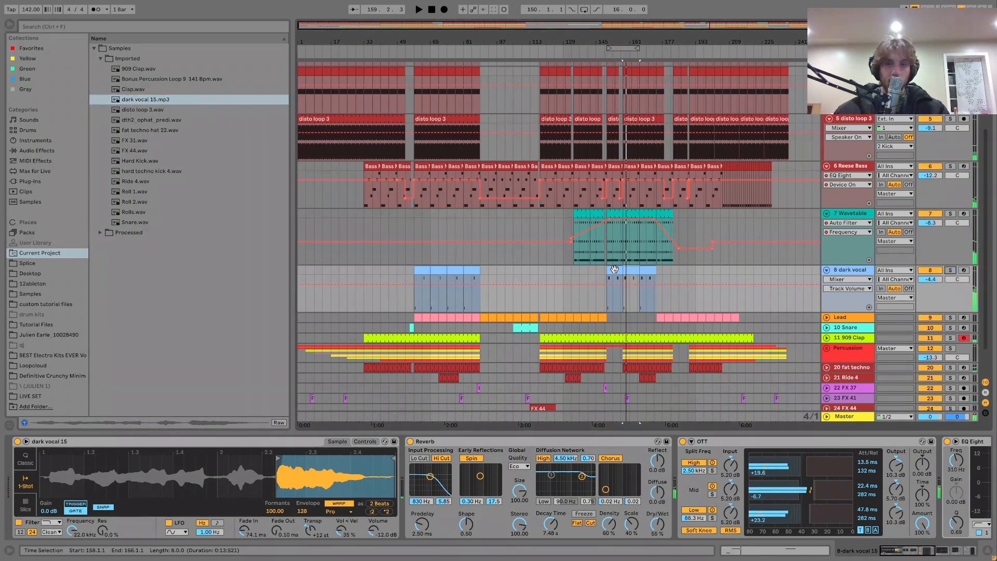
click(628, 255)
click(626, 270)
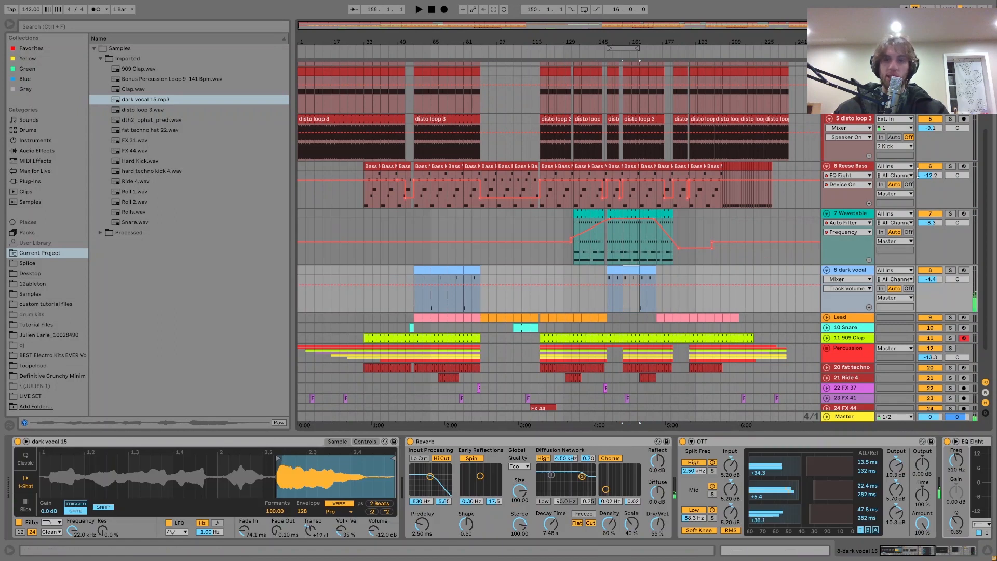
Step: Solo the dark vocal track, play it from bar 158 and open that clip's notes
click(950, 166)
click(957, 279)
click(949, 270)
key(space)
double_click(629, 272)
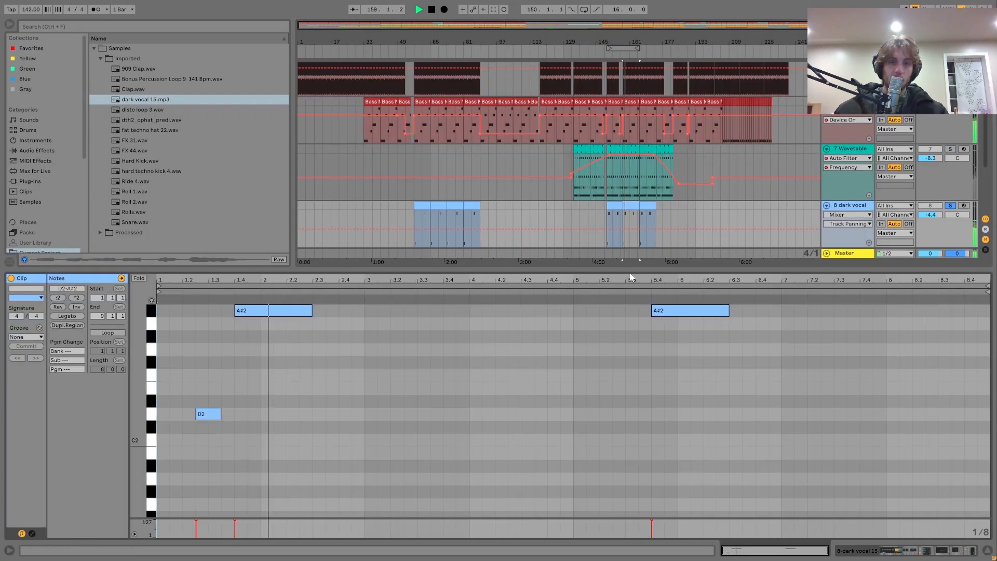
key(space)
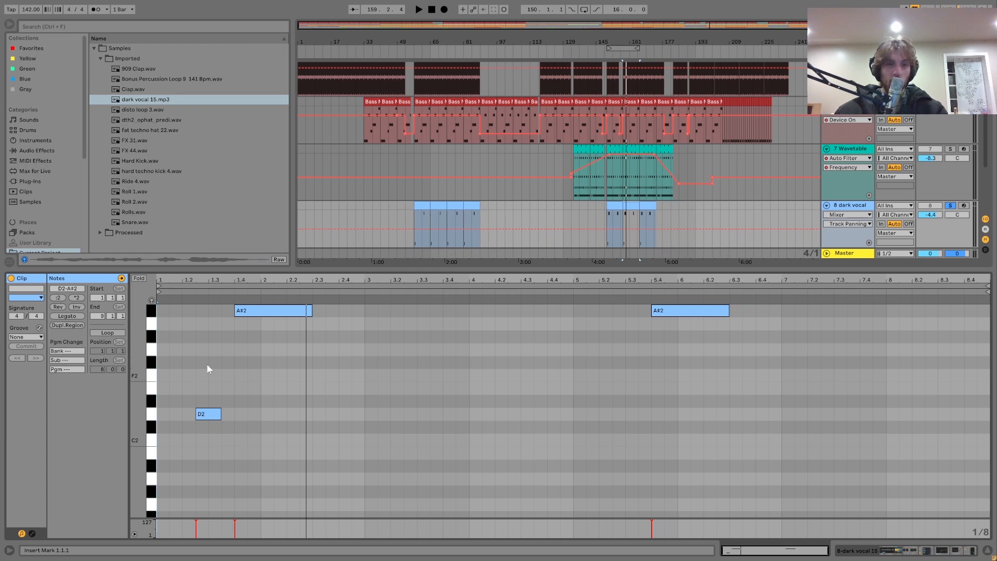
Step: Replay the dark vocal notes from bar 158 and unsolo the track during playback to hear the mix
key(space)
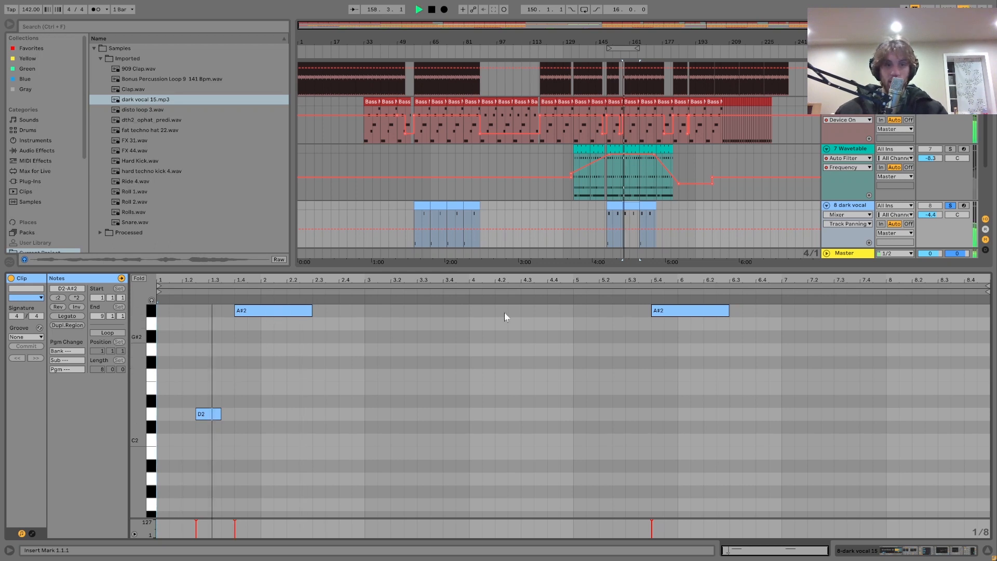
click(950, 205)
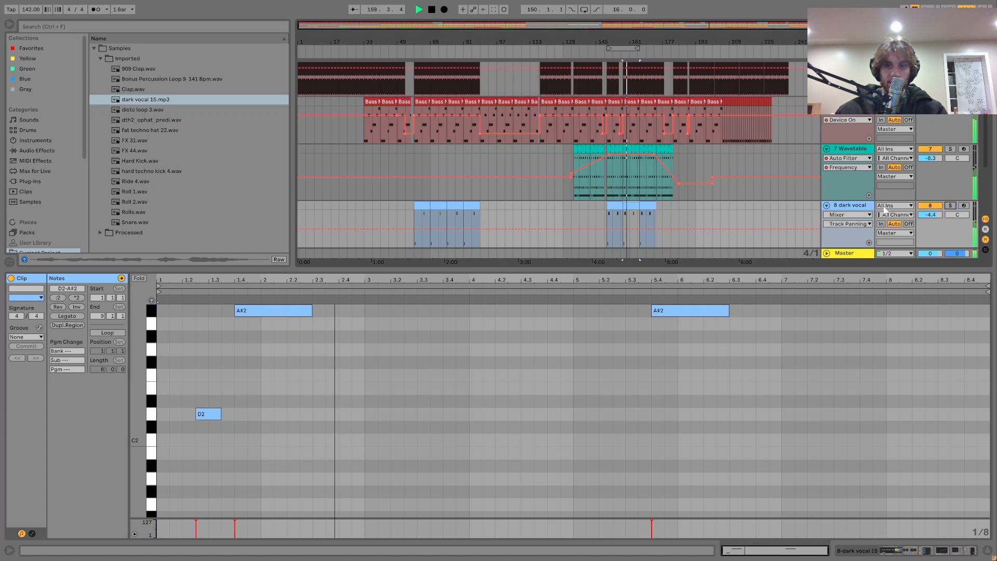
key(space)
Step: Return to the dark vocal track's device chain and review its Reverb, OTT and EQ Eight
click(854, 209)
key(shift+Tab)
scroll(452, 488, right, 5)
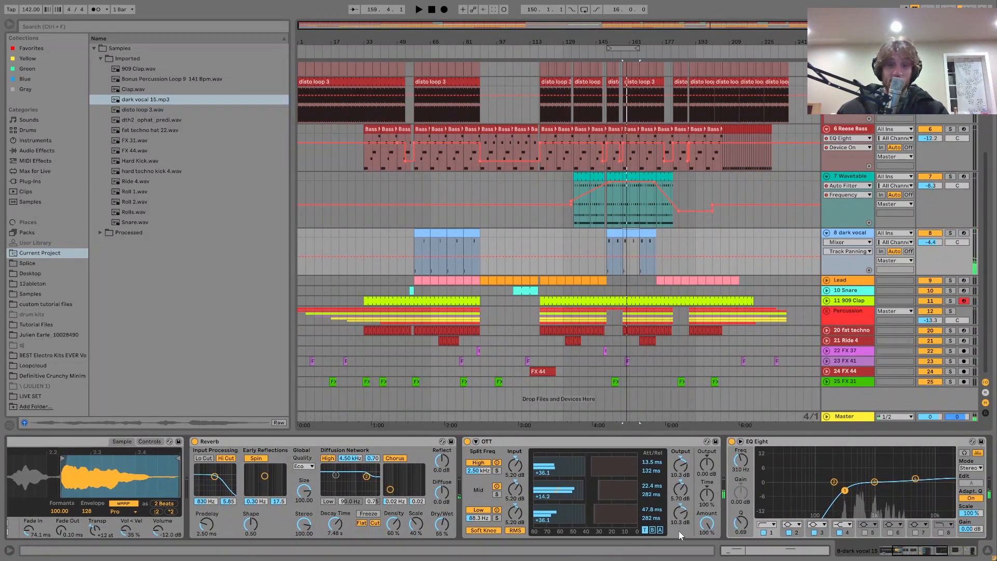
scroll(595, 479, right, 2)
scroll(595, 479, right, 2)
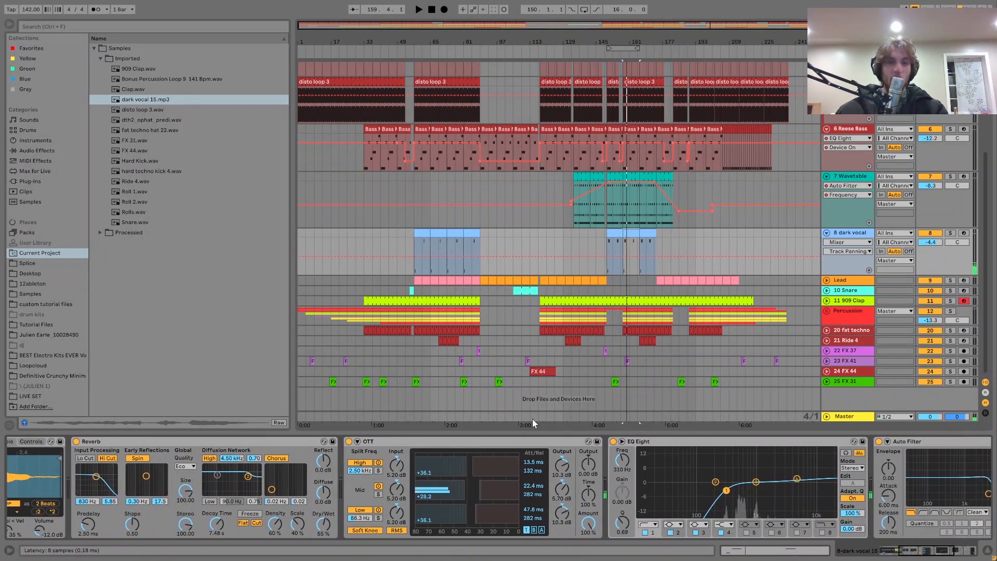
Step: Solo the dark vocal and compare its playback from bar 158 with OTT bypassed and re-enabled
click(349, 441)
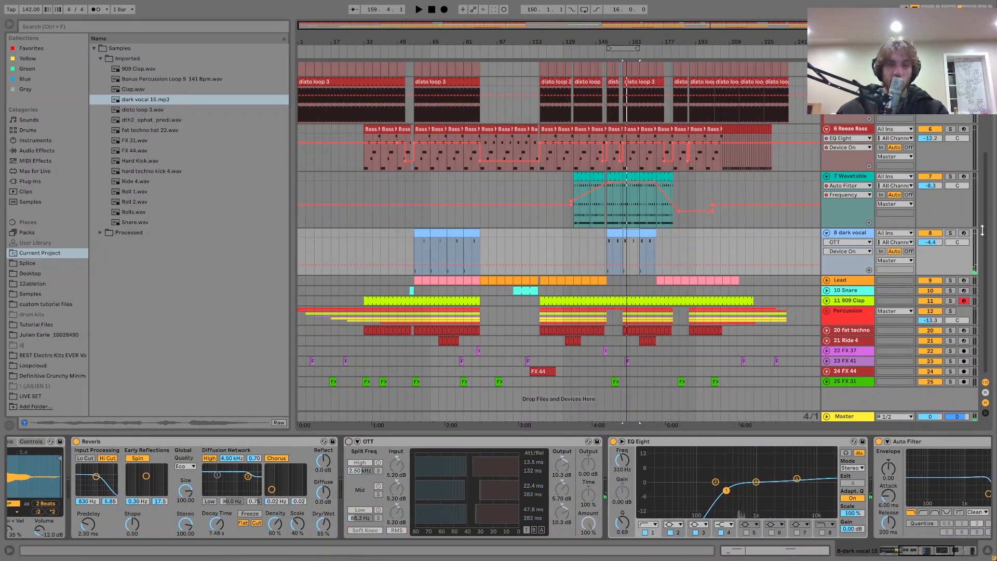
click(950, 232)
key(space)
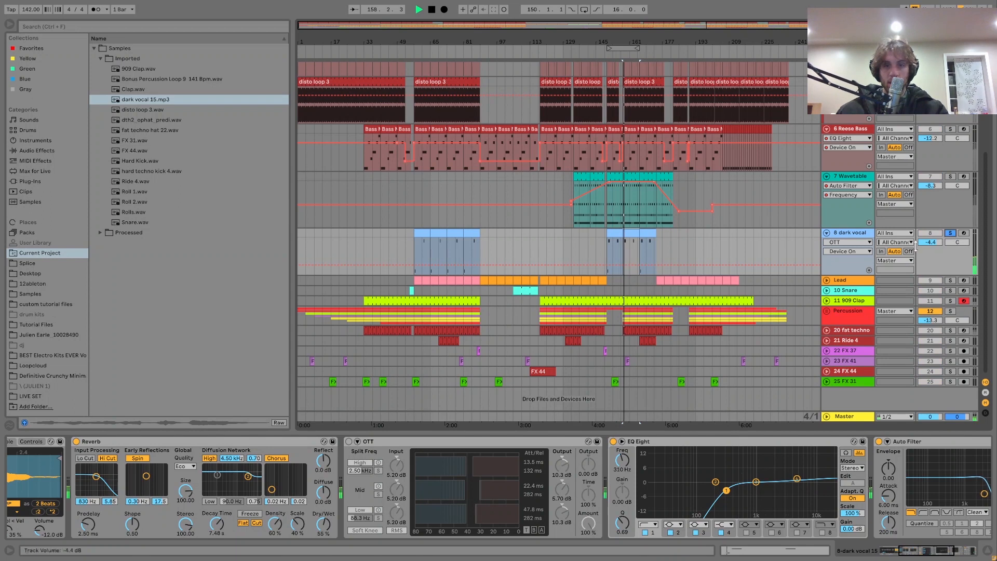
click(349, 441)
key(space)
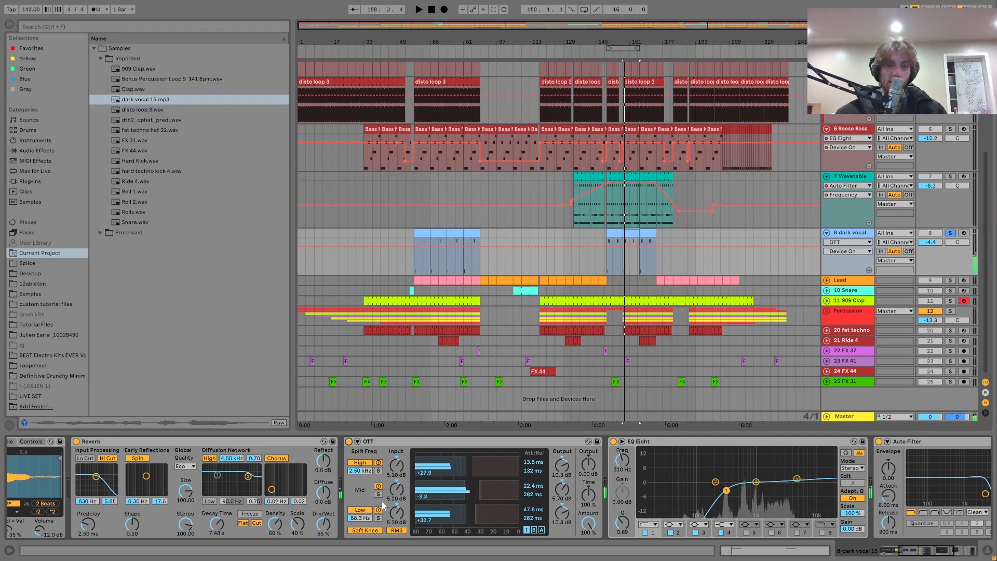
Step: Review the rest of the dark vocal's device chain and show its Auto Filter frequency automation
scroll(543, 496, down, 3)
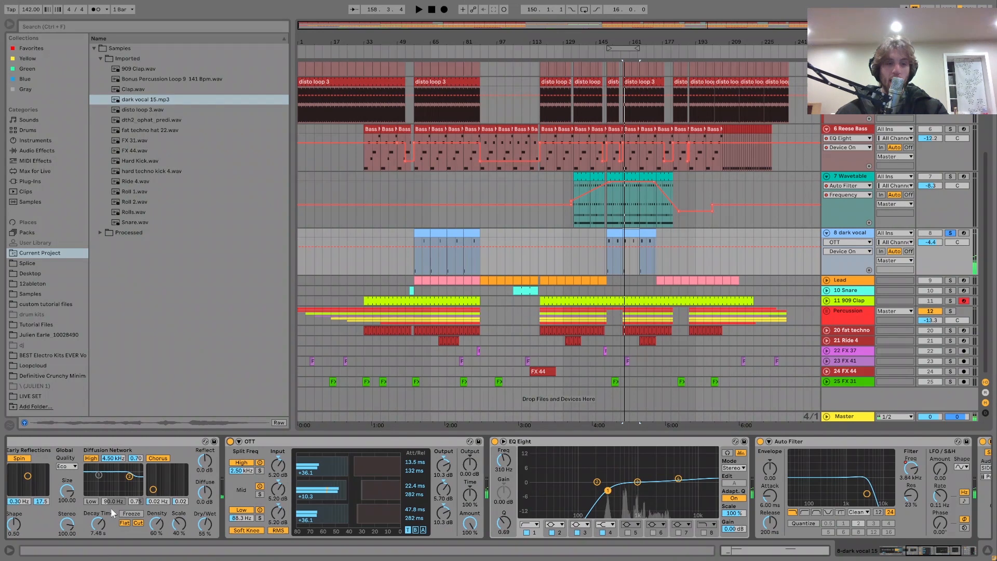
scroll(596, 496, down, 4)
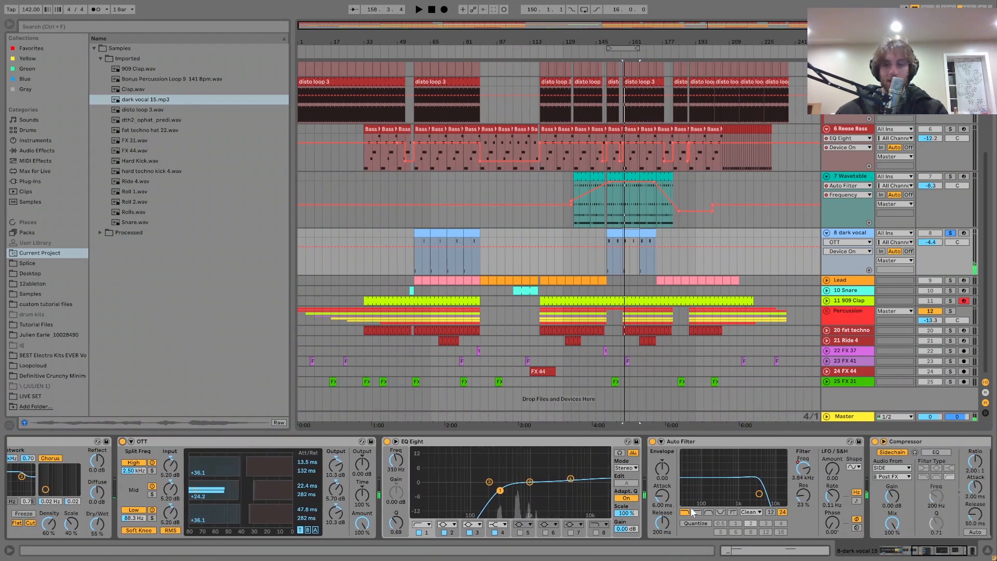
click(749, 468)
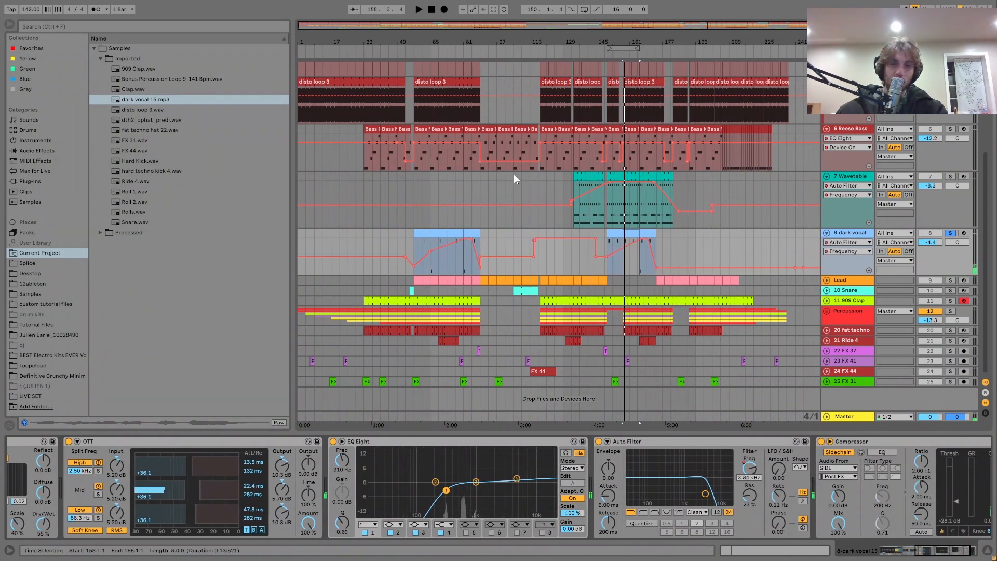
scroll(767, 438, down, 3)
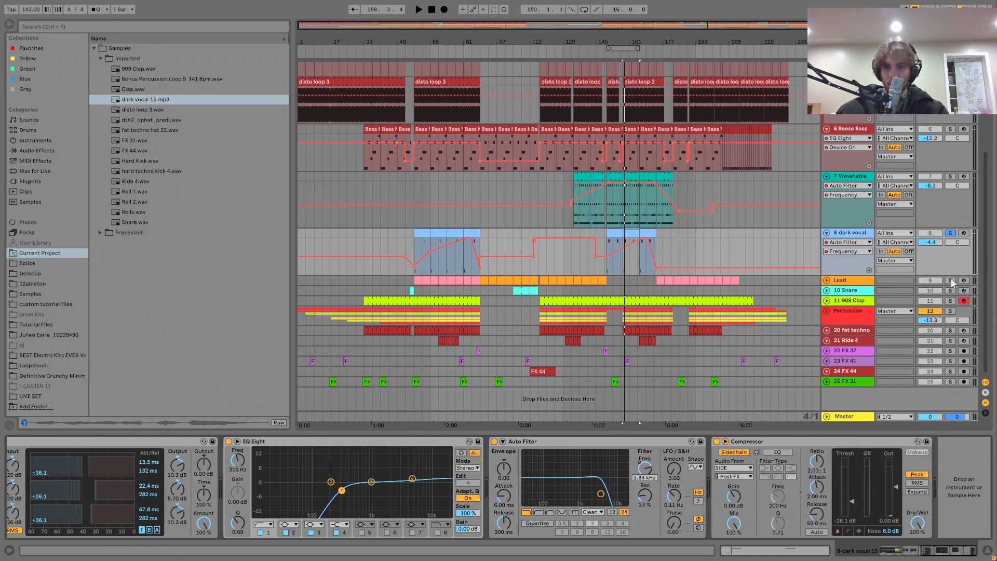
Step: Solo the Lead track, play it from bar 138, unfold it and open that clip's notes
click(950, 280)
click(585, 280)
key(space)
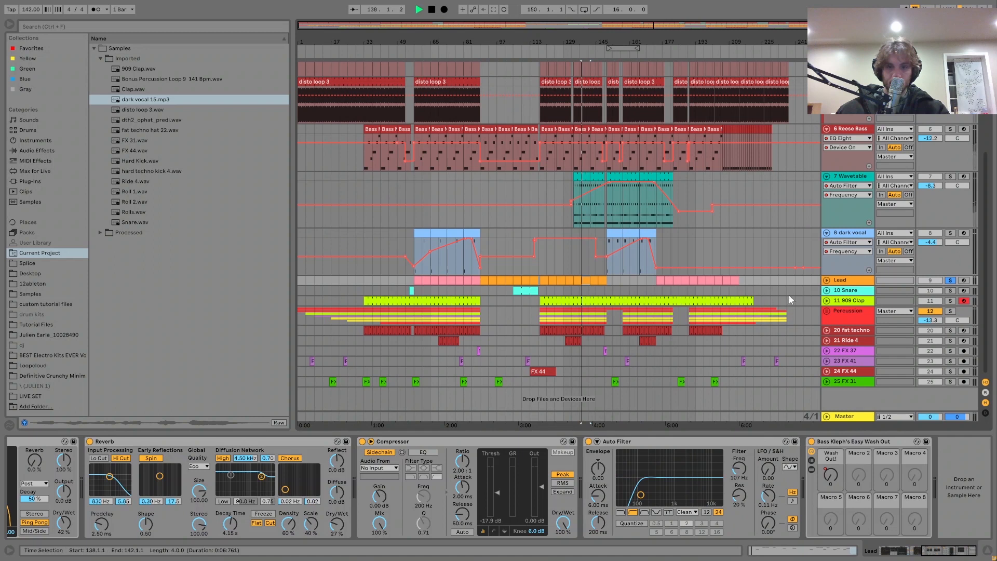
click(827, 281)
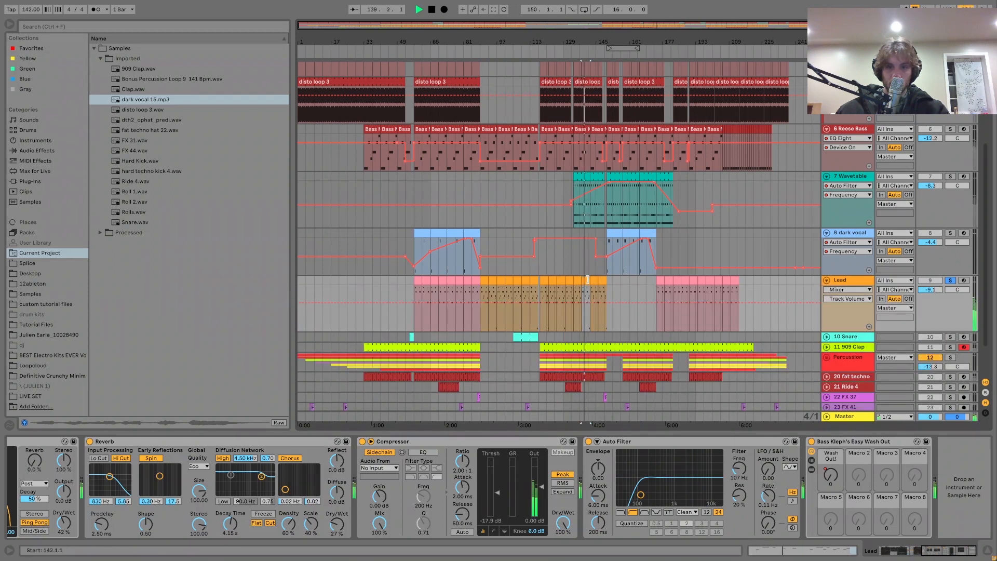
double_click(585, 280)
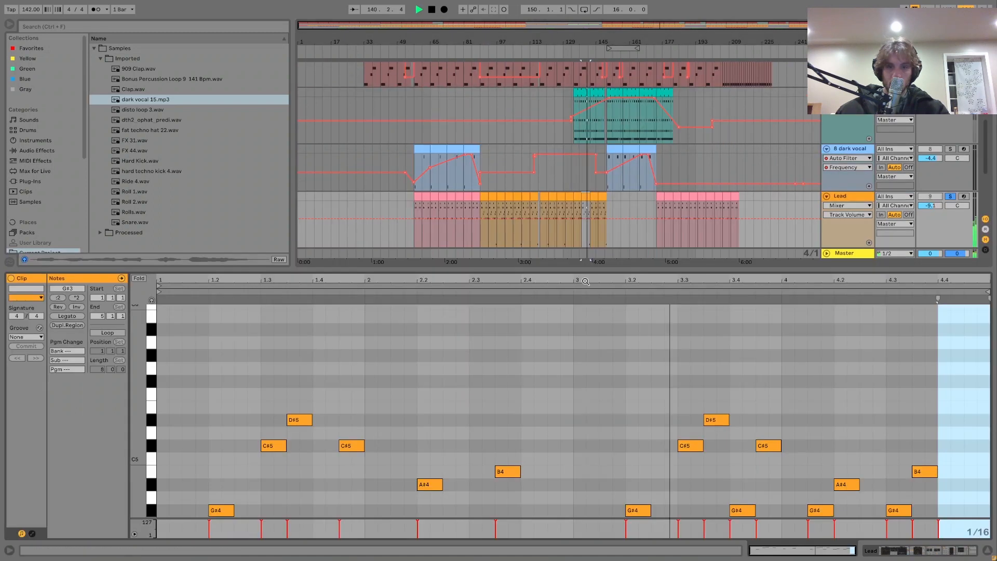
Step: Examine the Lead clip's opening phrase, selecting its C#5 and D#5 notes and its A#4 and B4 notes between replays
scroll(552, 409, down, 1)
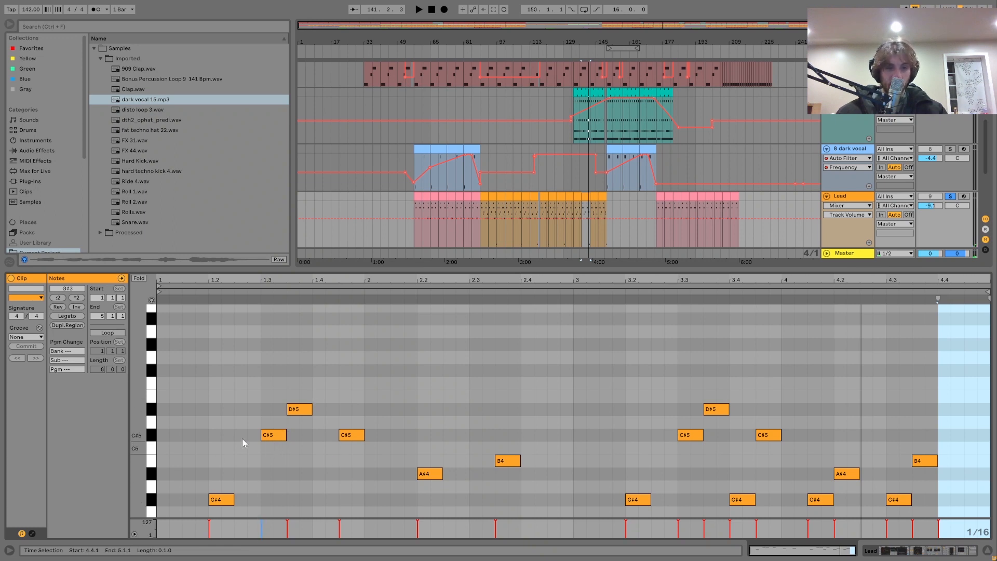
drag(222, 435, 310, 446)
drag(412, 442, 436, 485)
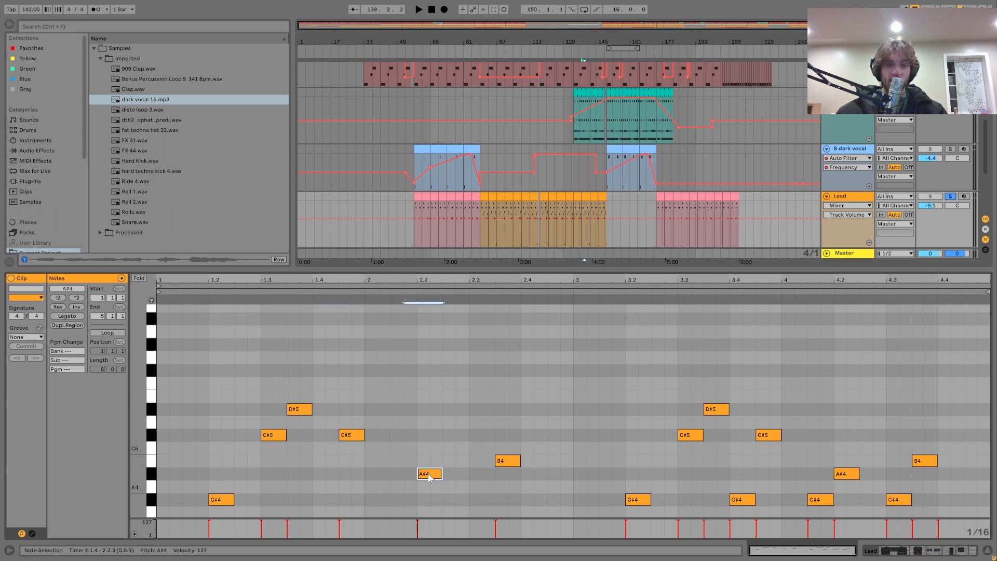
click(513, 463)
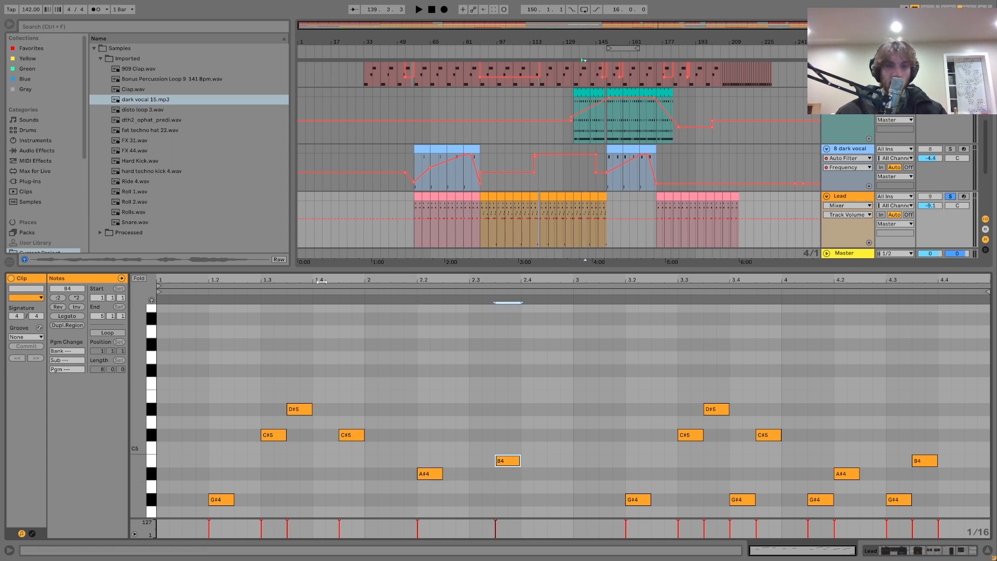
key(space)
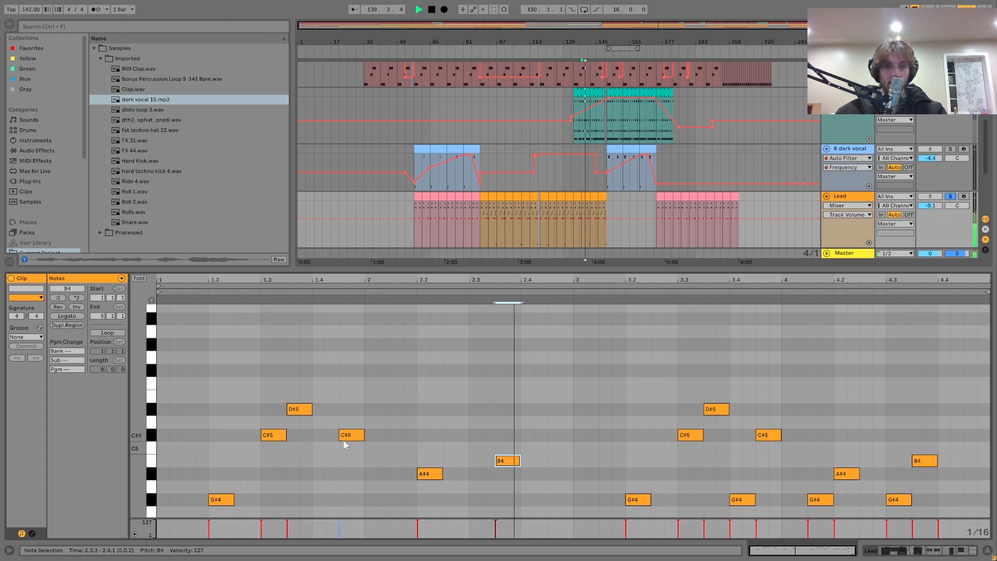
drag(269, 455, 369, 383)
drag(424, 507, 537, 417)
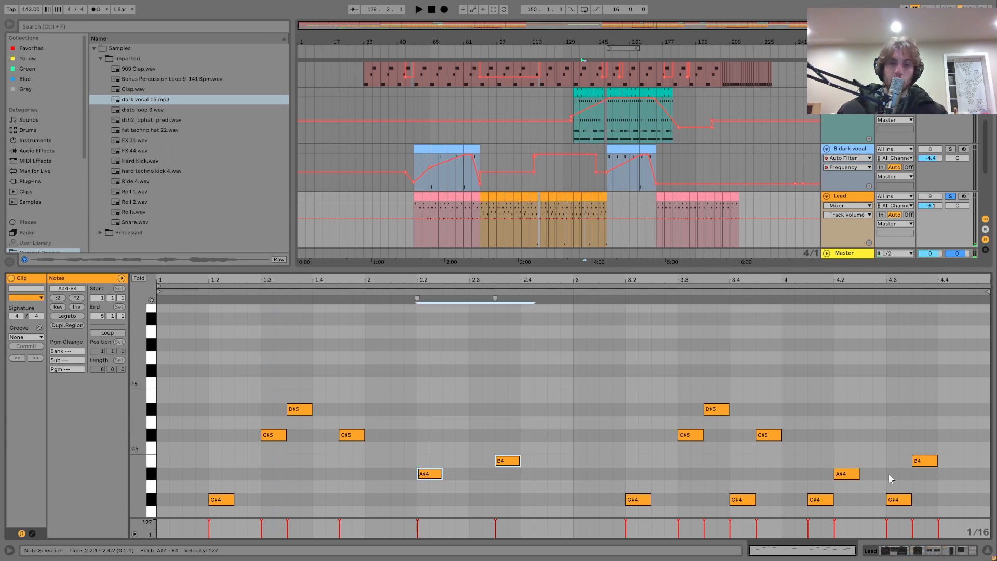
key(space)
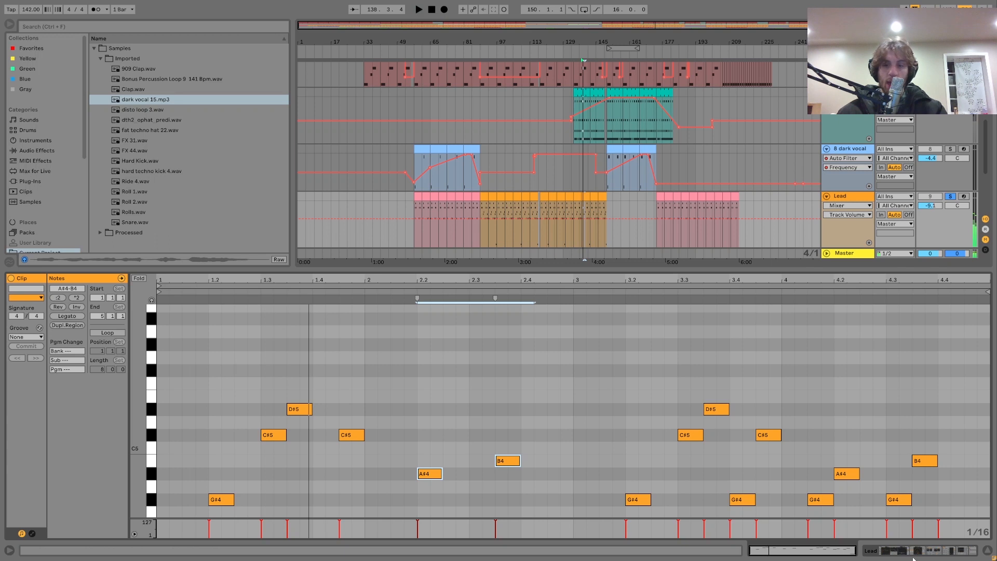
Step: Return to the Lead's Wavetable and inspect its filter 1 frequency automation, modulation matrix and Env 2 envelope
click(908, 551)
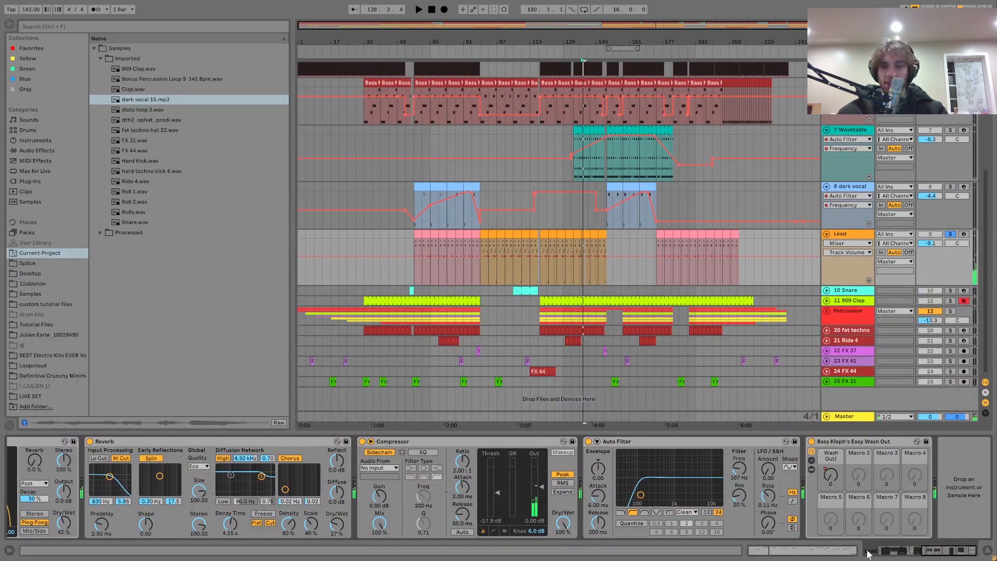
click(912, 550)
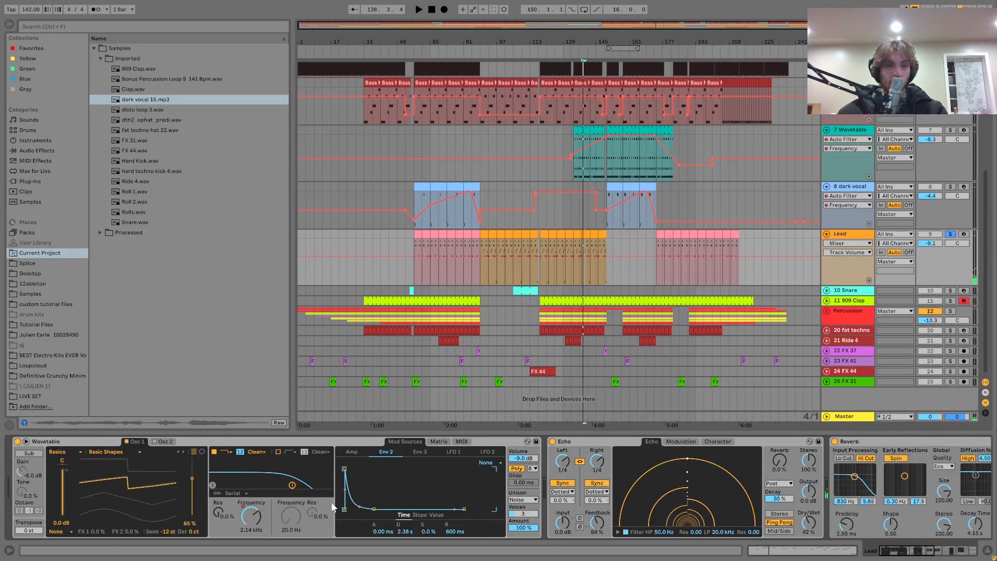
click(252, 516)
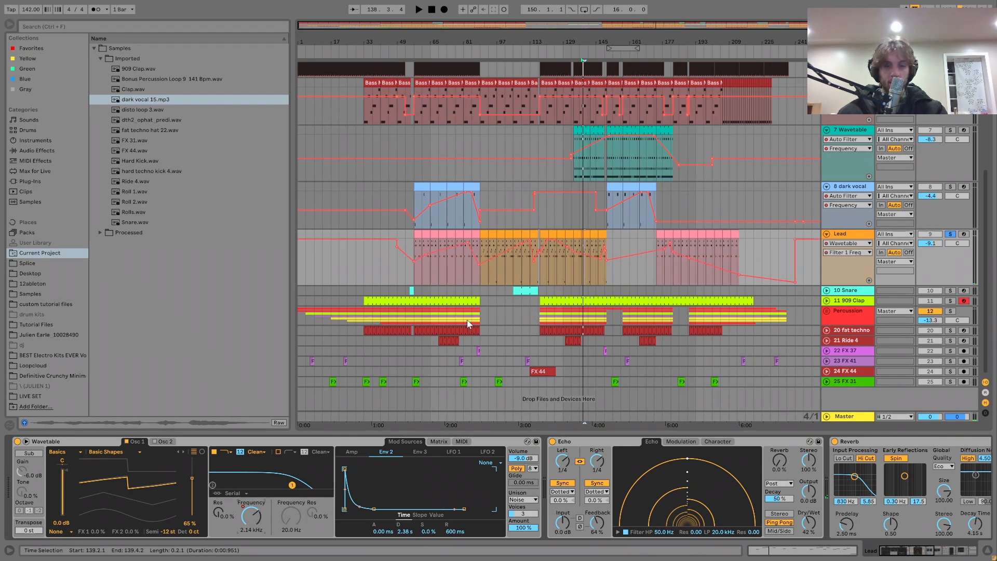
click(439, 442)
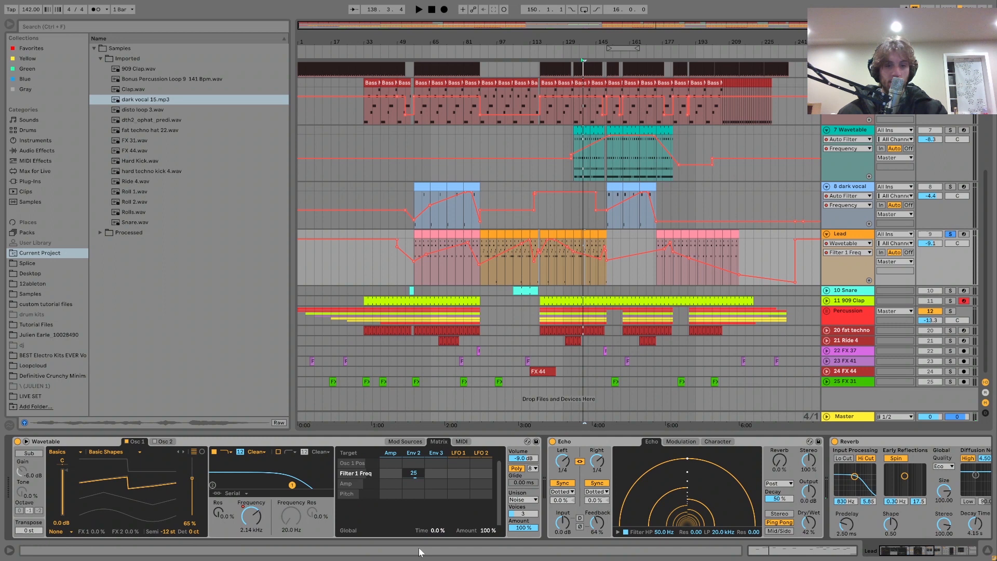
click(413, 453)
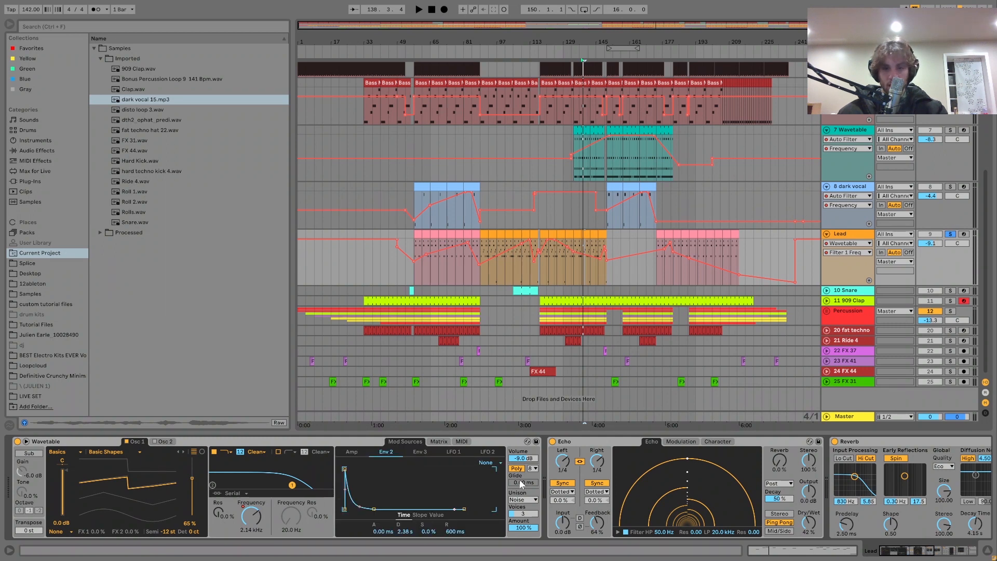
Step: Review the Lead's Echo settings, replay the track and unsolo it during playback to hear the mix
scroll(521, 482, down, 3)
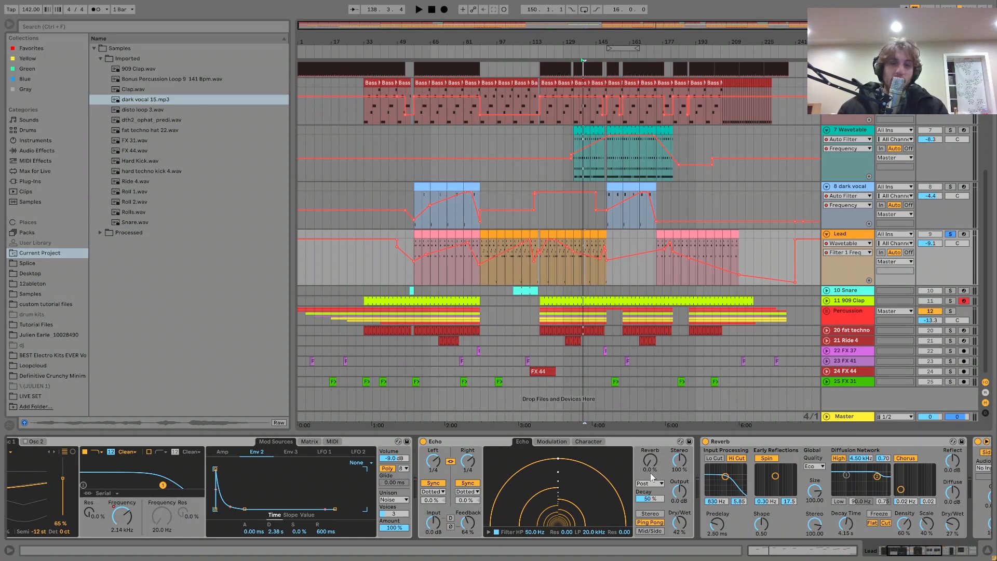
key(space)
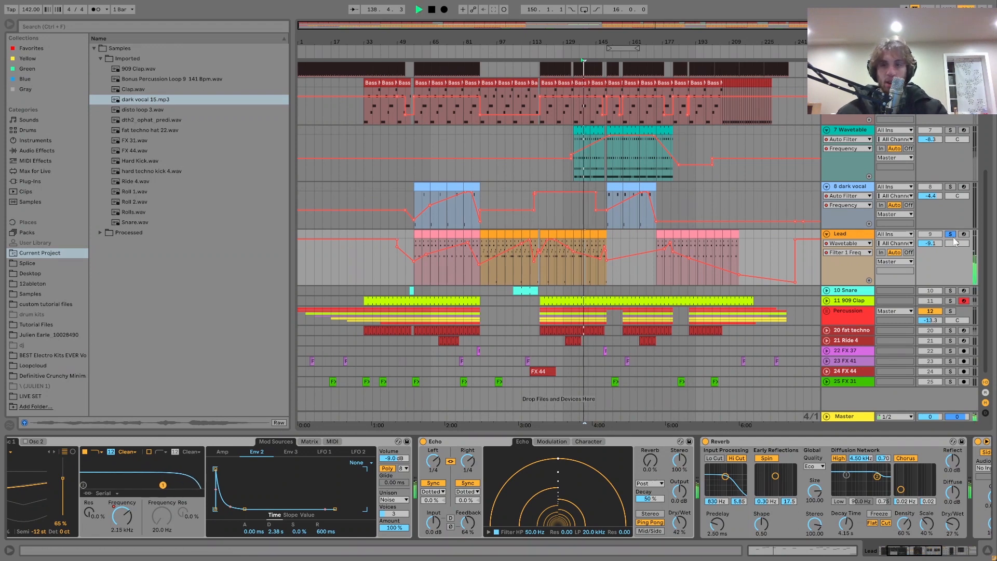
click(951, 234)
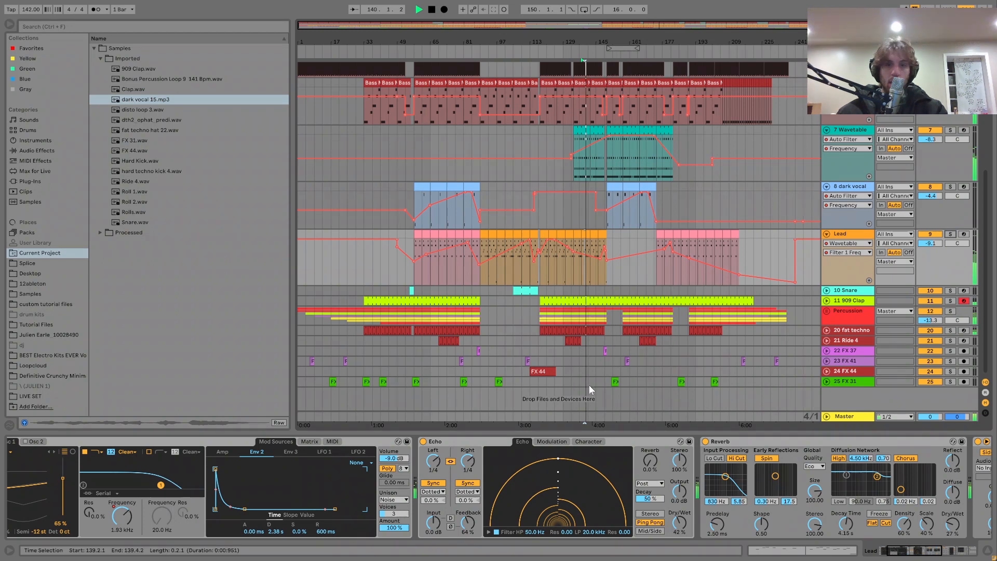
key(space)
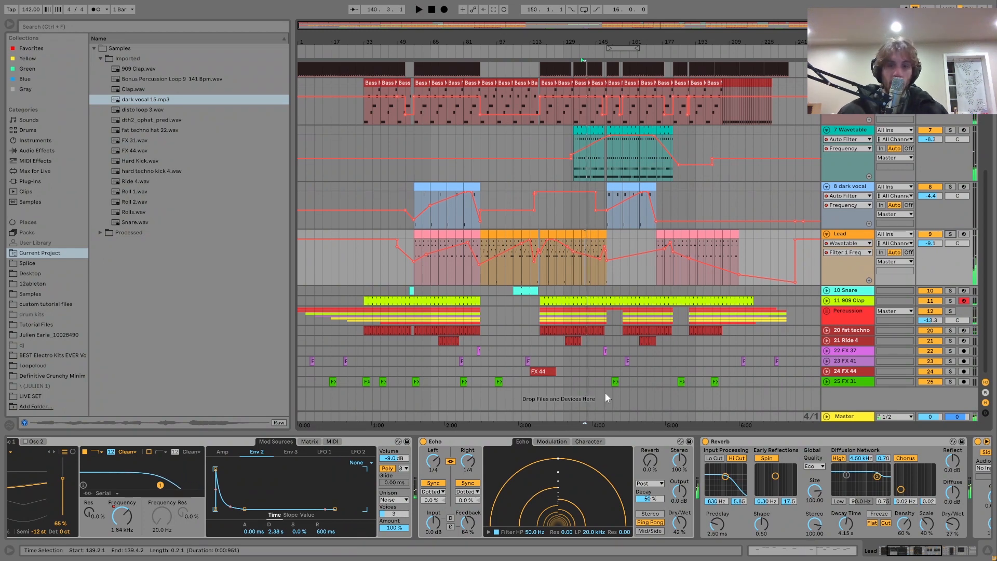
Step: Review the Lead's remaining effects from Reverb to Bass Kleph's Easy Wash Out and turn off its Compressor
scroll(727, 506, right, 2)
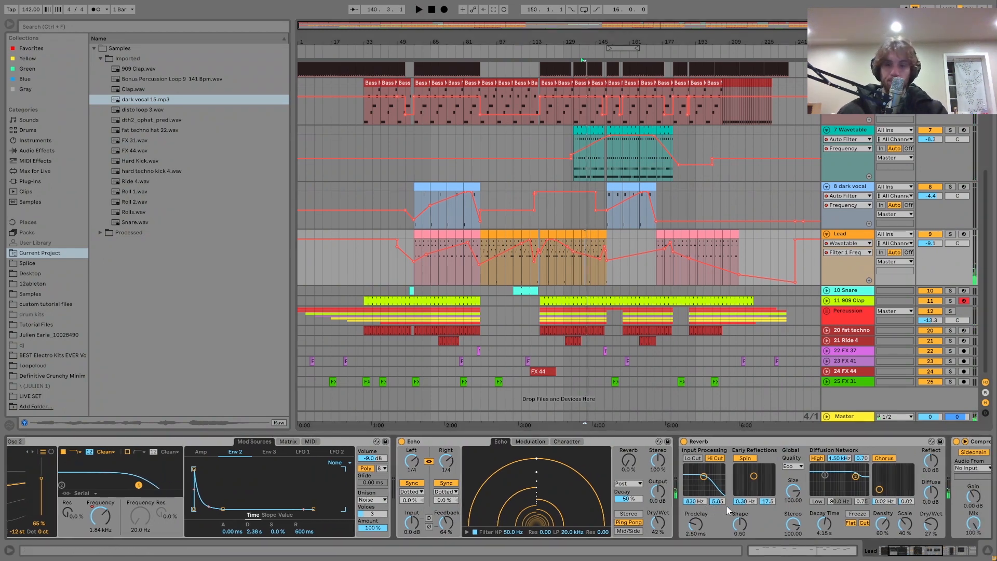
scroll(805, 512, right, 5)
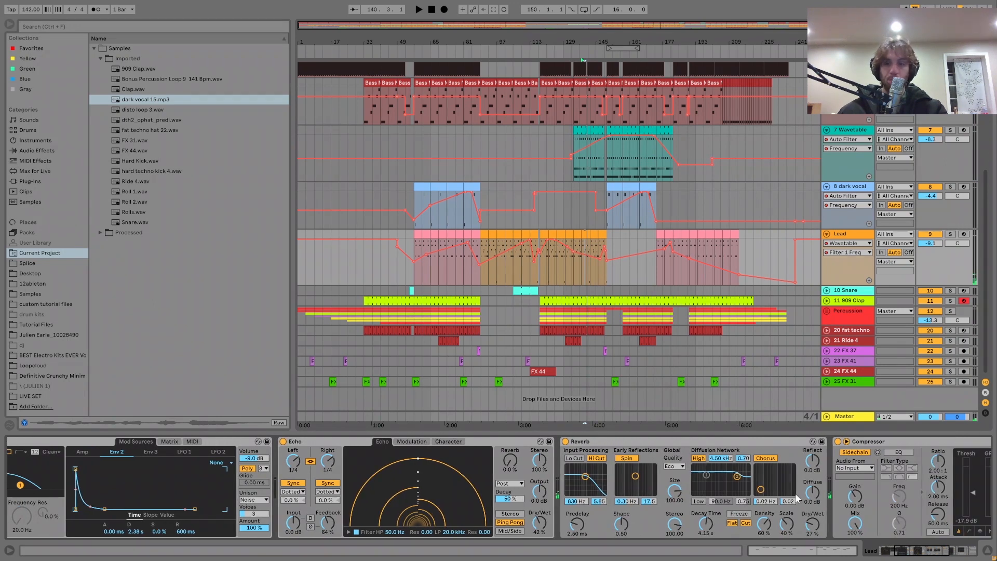
scroll(798, 498, right, 20)
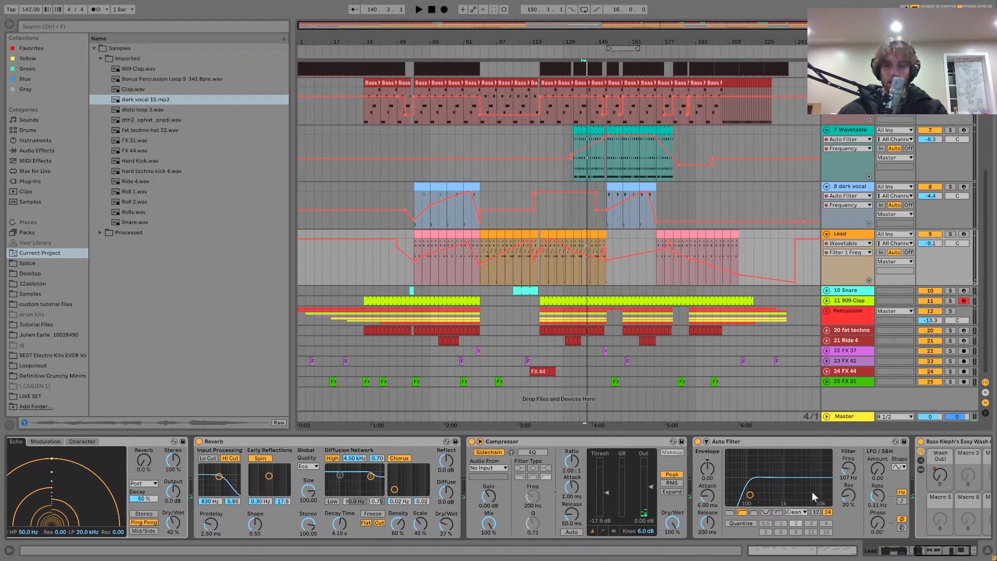
scroll(809, 485, right, 5)
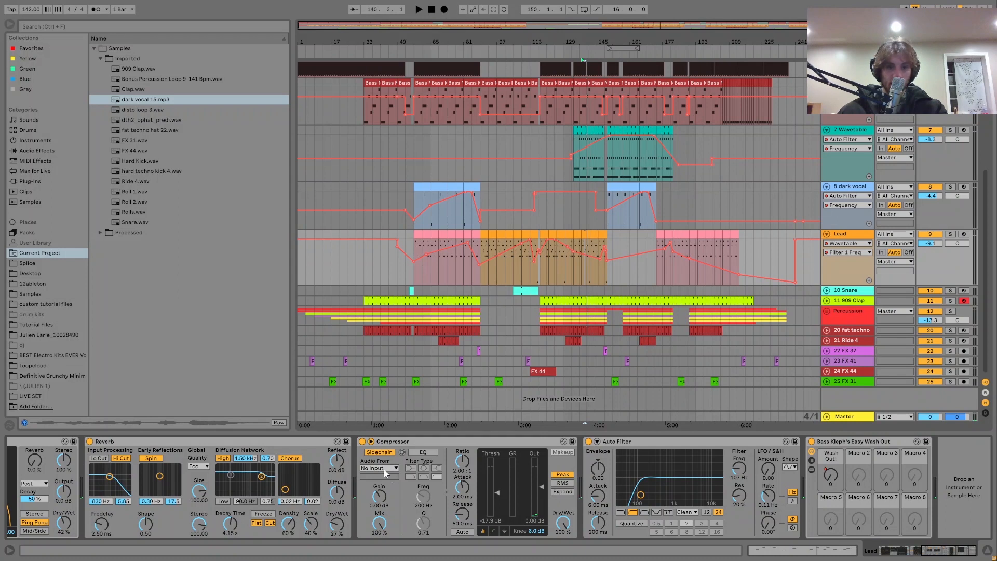
click(365, 441)
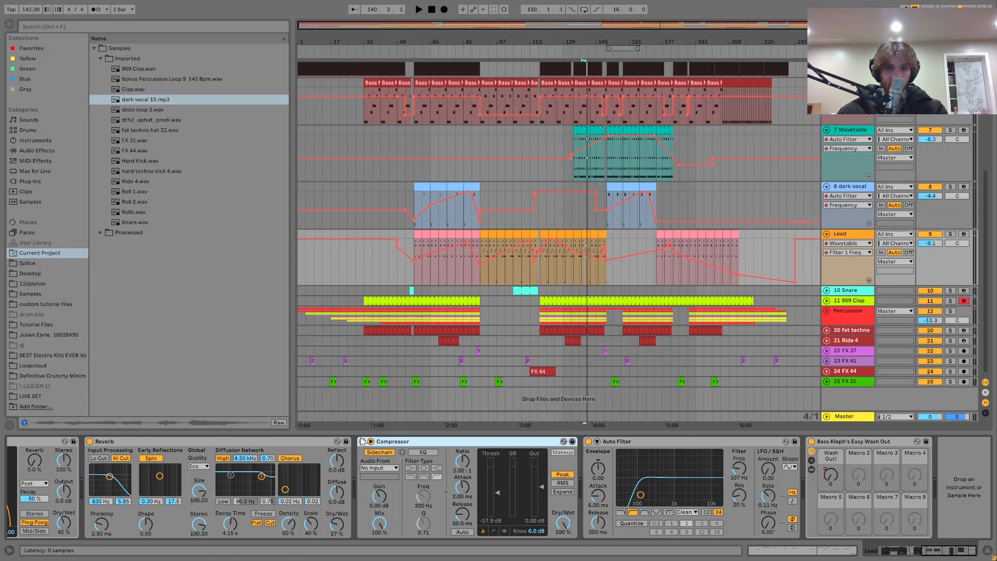
click(362, 441)
Step: Play the full mix and lower the Lead track's volume to -10.4 dB
key(space)
drag(930, 243, 930, 250)
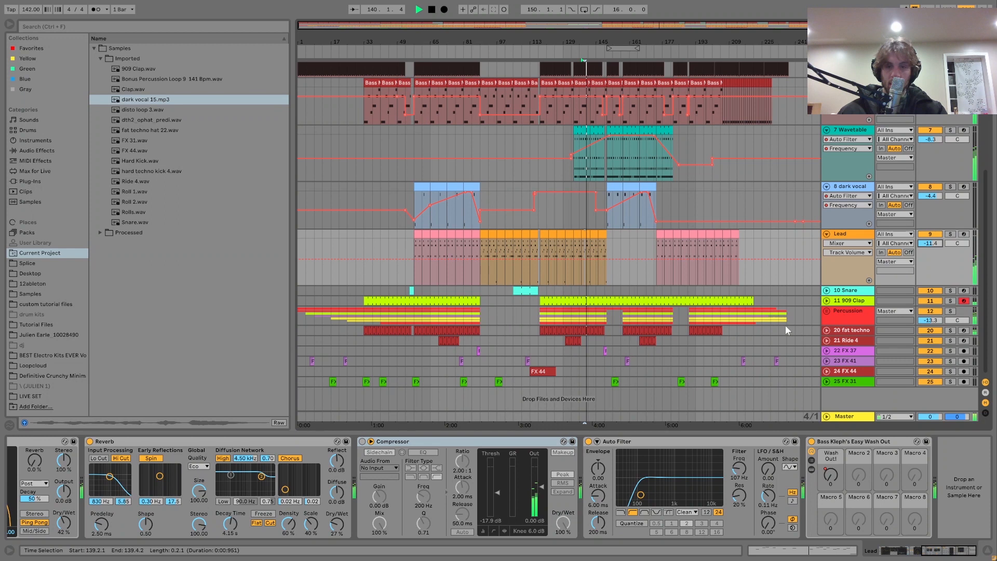
key(space)
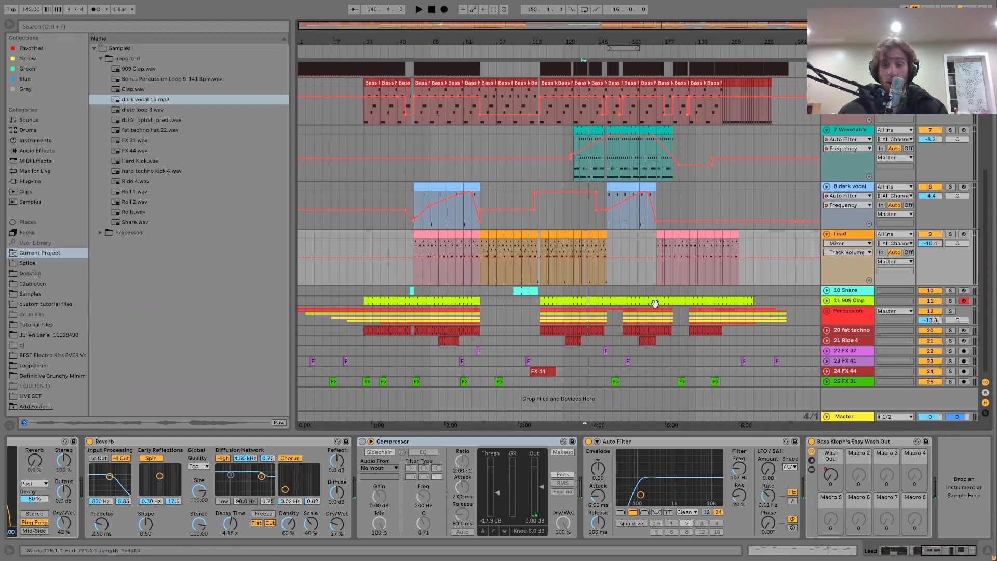
Step: Select the Lead and dark vocal tracks in turn and look over the arrangement up to the hard techno kick tracks
scroll(649, 275, up, 3)
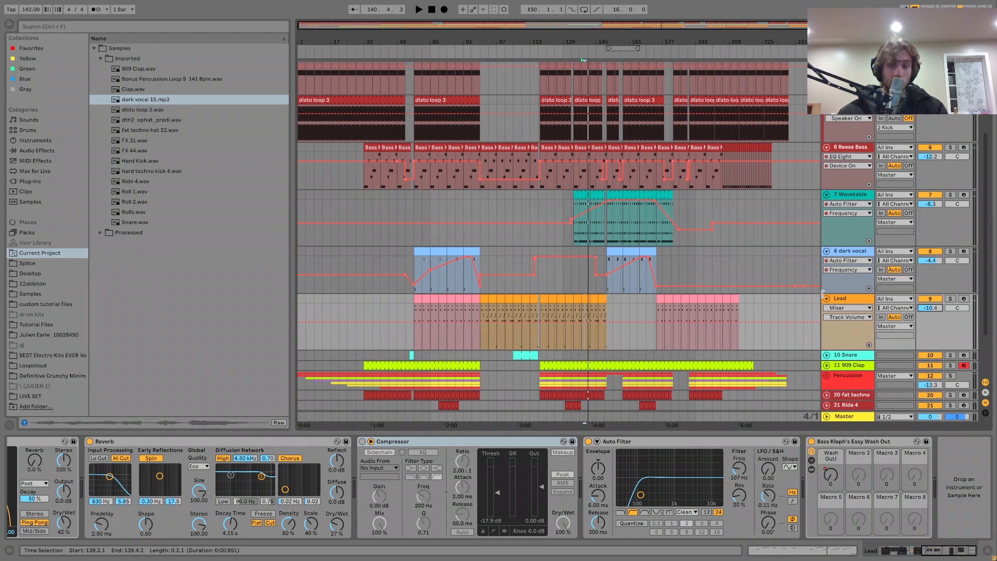
click(844, 306)
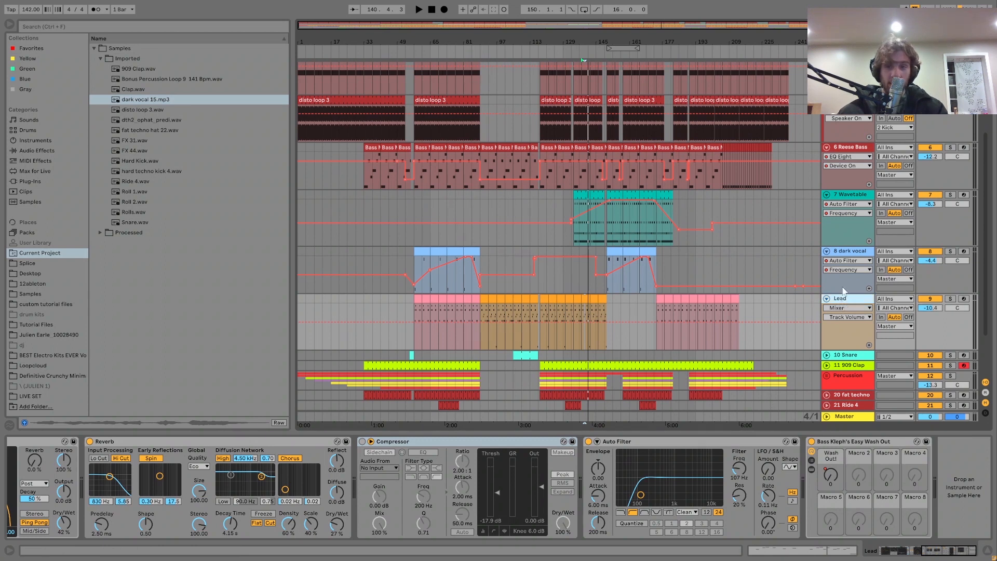
click(847, 258)
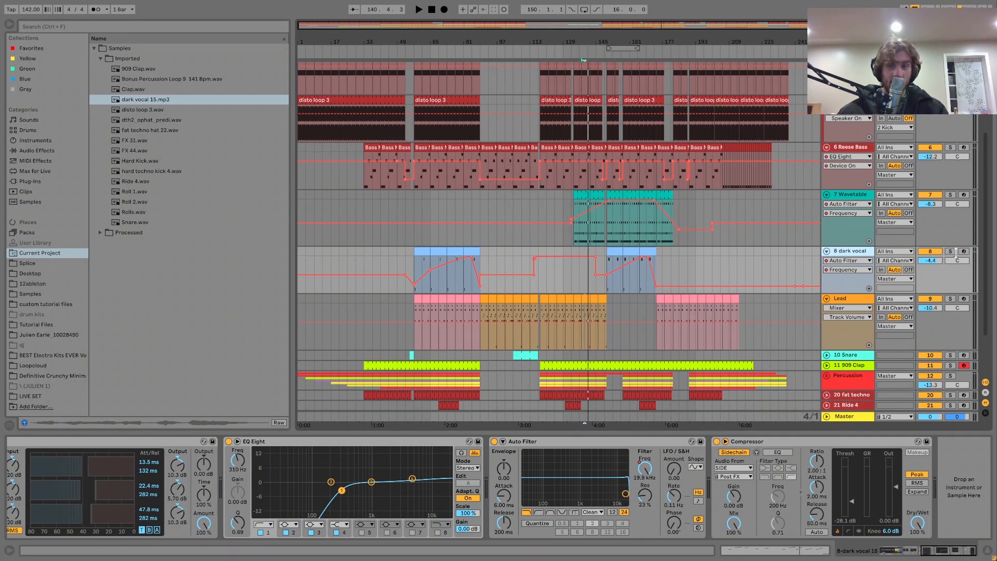
scroll(777, 329, down, 2)
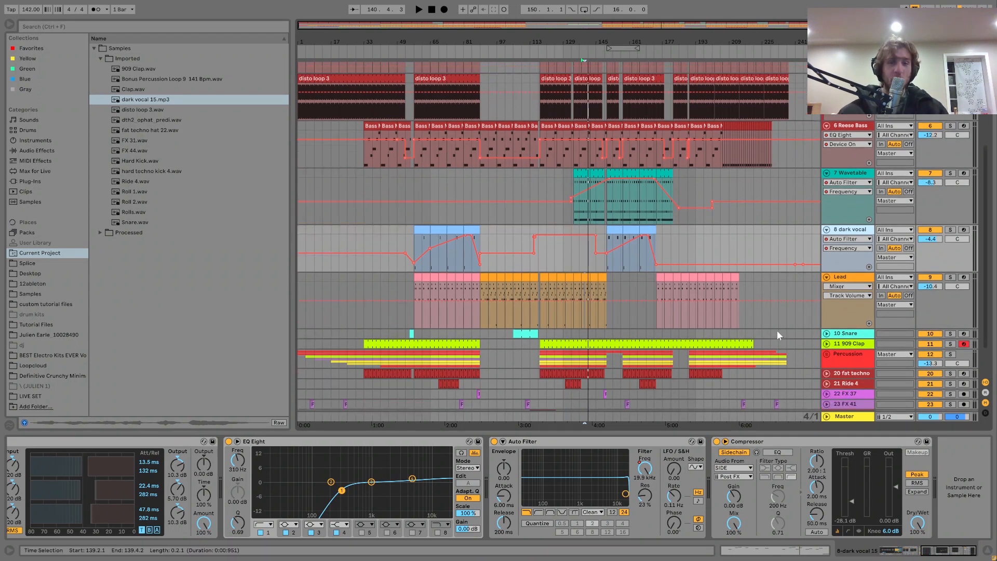
scroll(774, 312, up, 4)
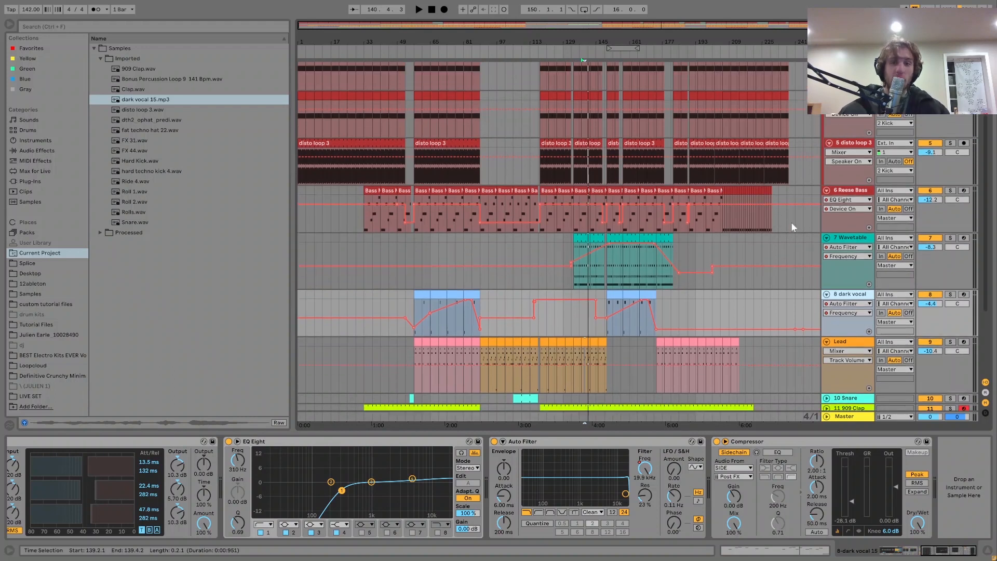
scroll(791, 227, up, 5)
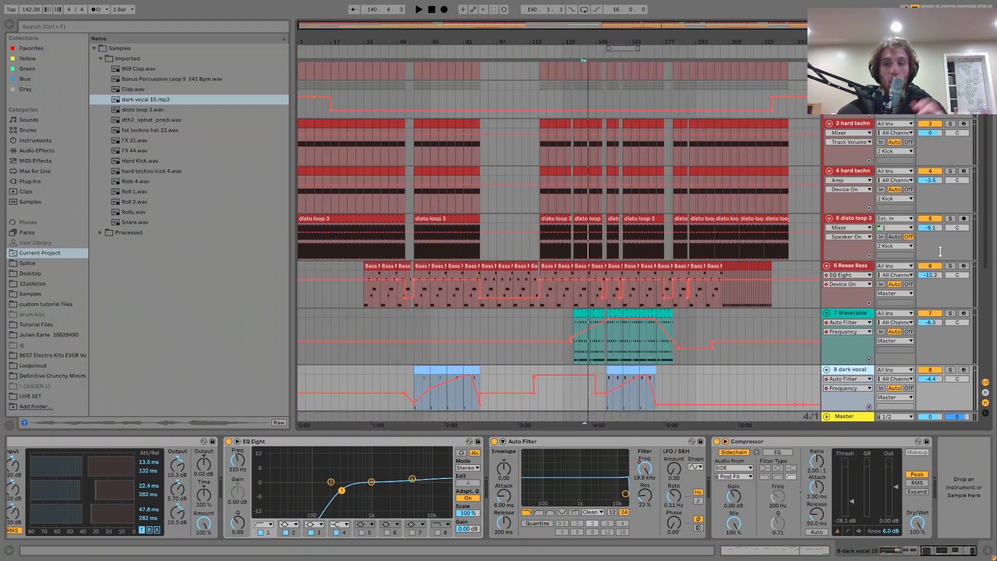
Step: Unfold and solo the Snare track and play its clip from bar 105
scroll(831, 248, down, 4)
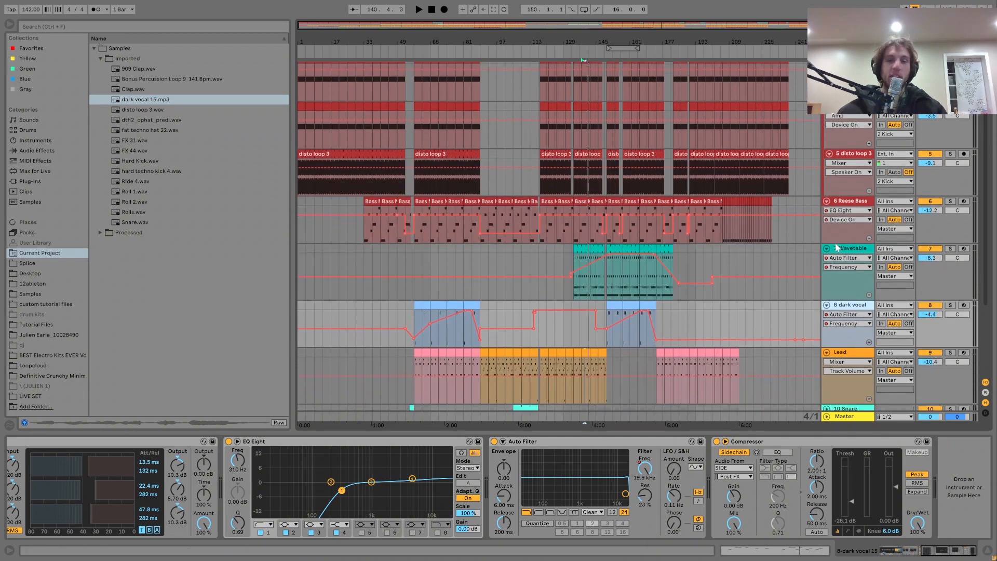
scroll(837, 248, down, 3)
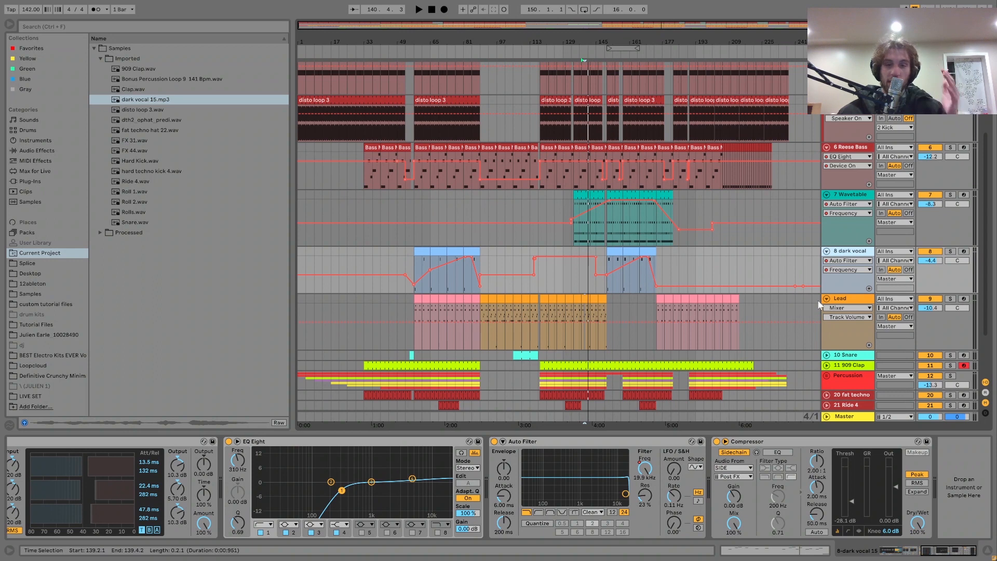
scroll(821, 345, down, 1)
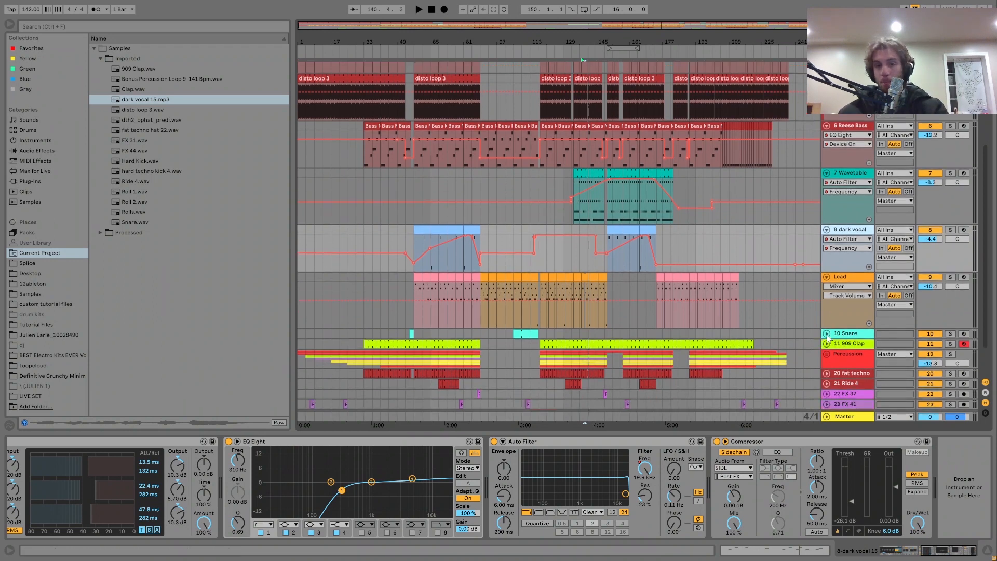
click(826, 333)
click(950, 333)
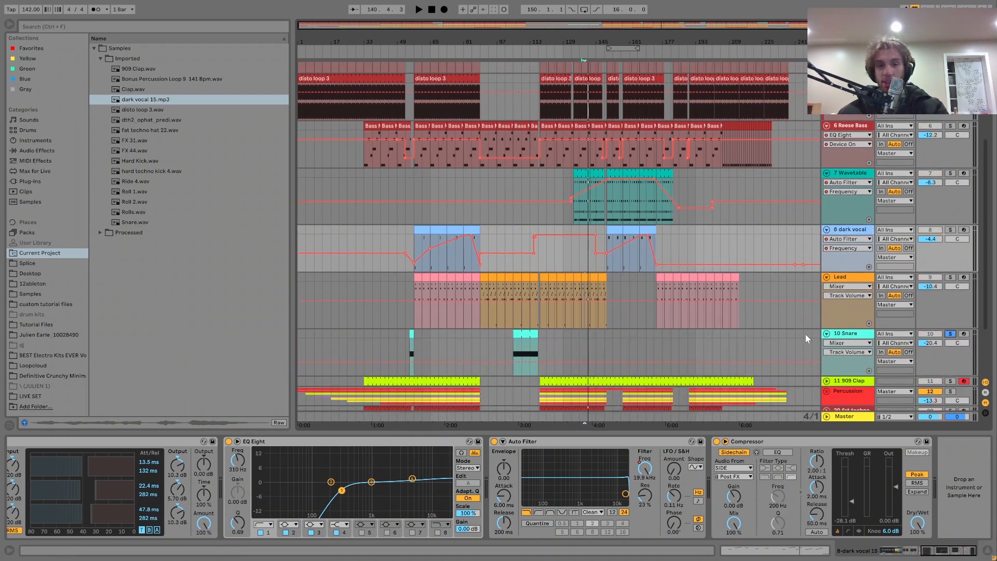
click(523, 330)
key(space)
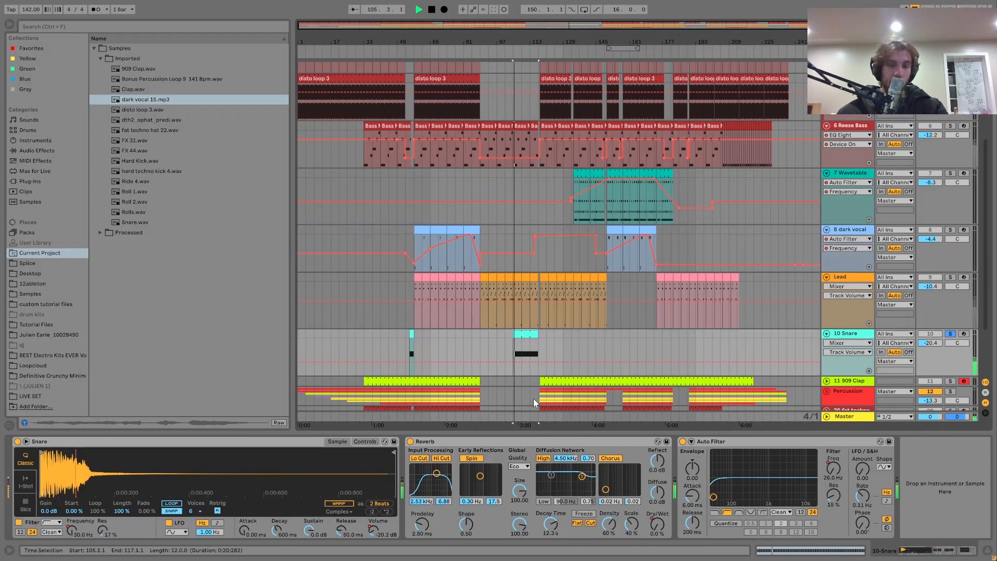
Step: Play the Snare from later in its clip, unsoloing it to hear the mix and soloing it again before stopping
click(532, 355)
key(space)
click(953, 342)
click(950, 334)
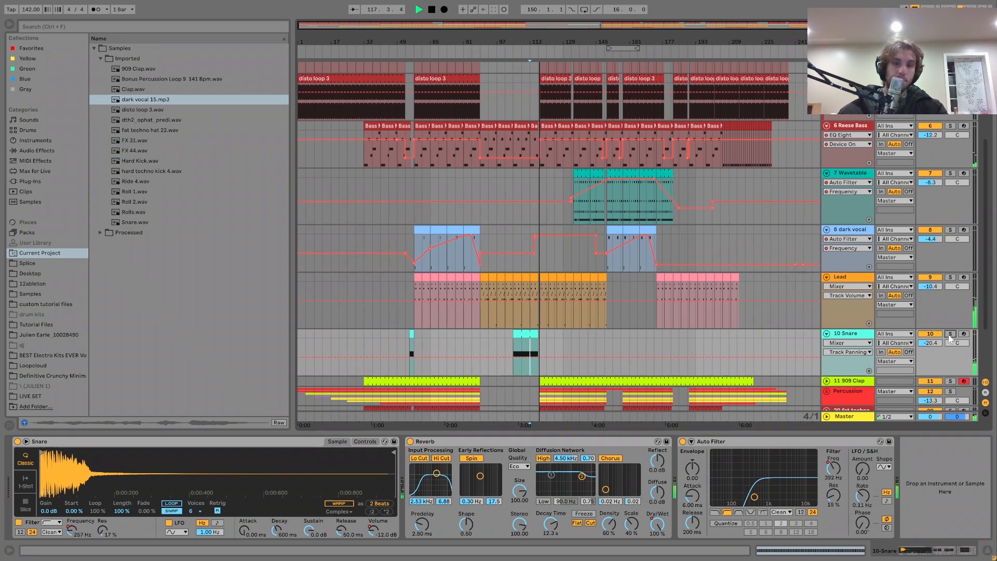
click(949, 334)
key(space)
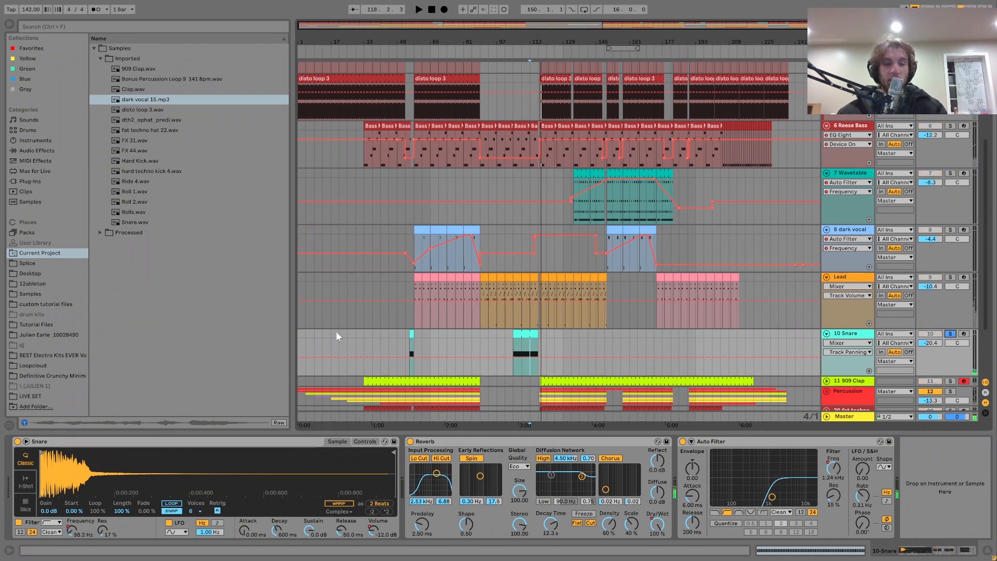
Step: Show the Snare's filter frequency, volume, Reverb Dry/Wet and Auto Filter frequency automation, and re-enable the overridden automation
click(71, 528)
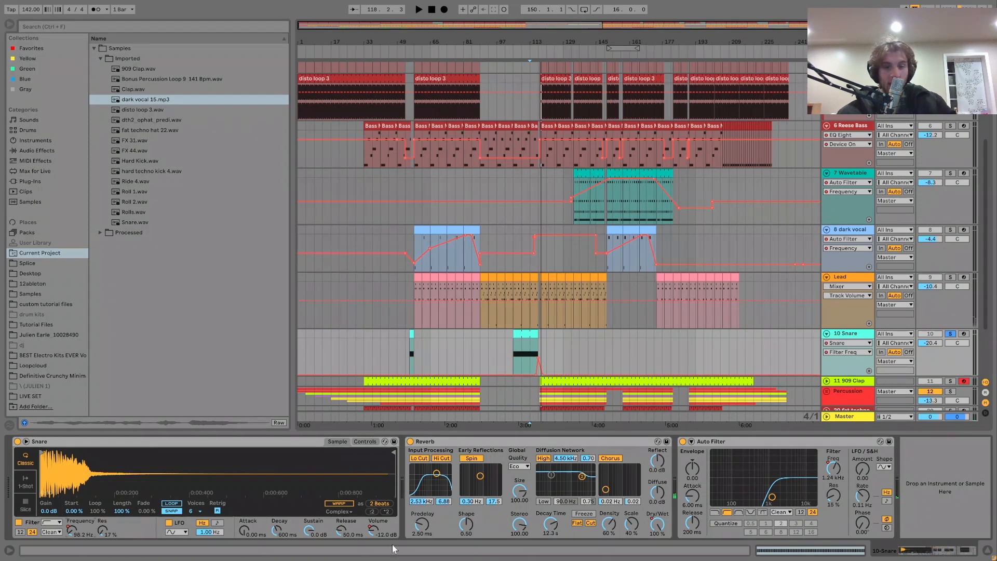
click(379, 531)
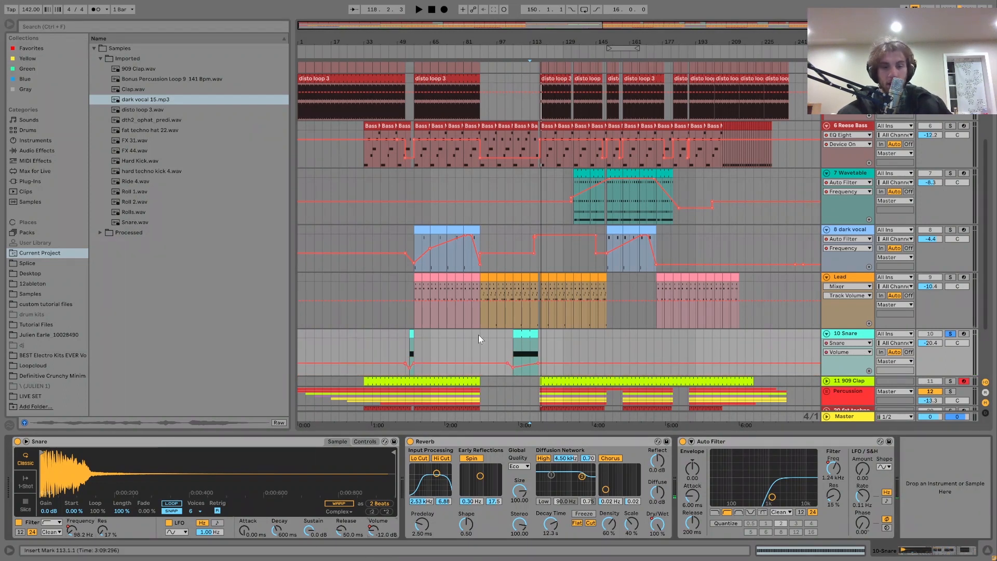
click(659, 535)
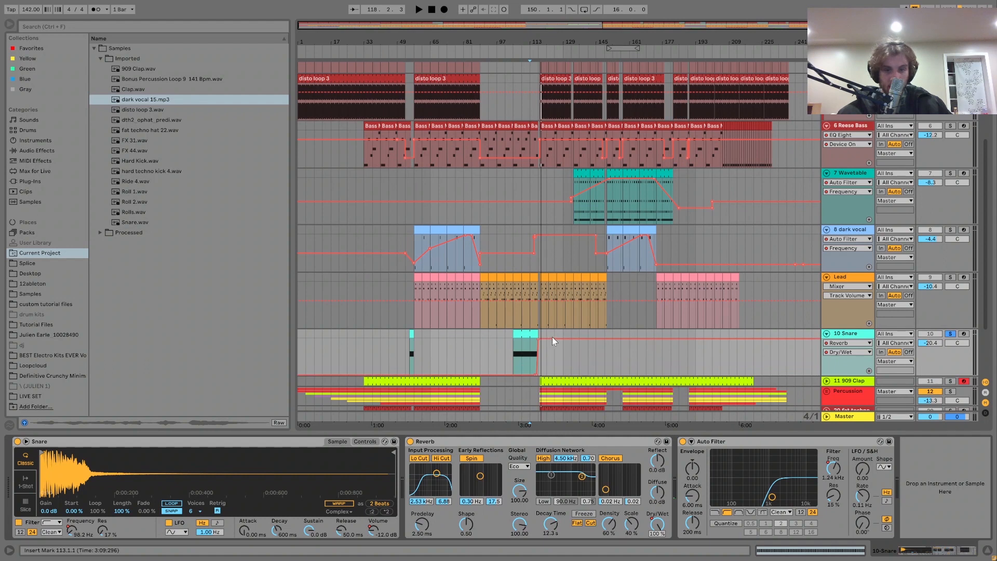
drag(832, 478, 833, 475)
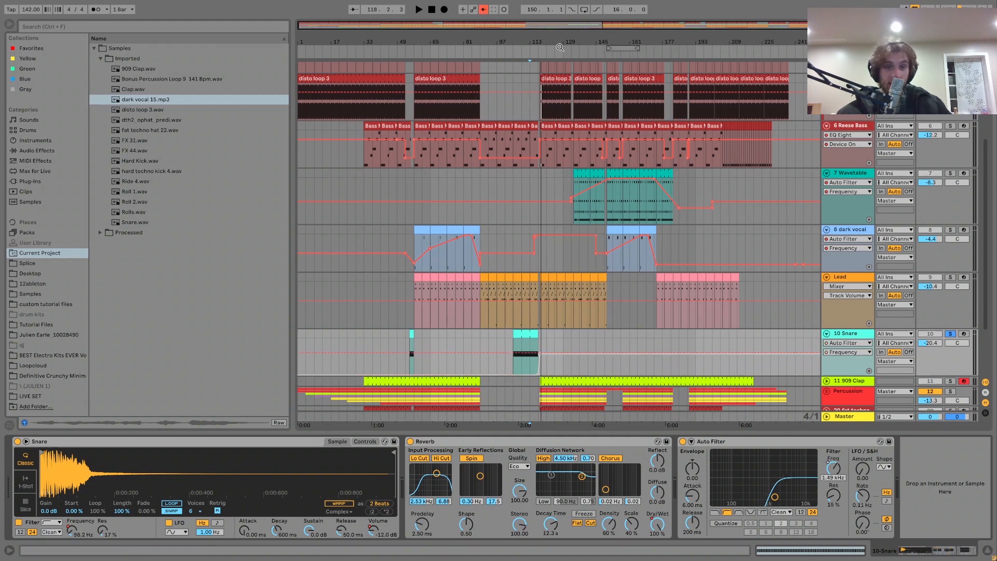
drag(531, 43, 531, 88)
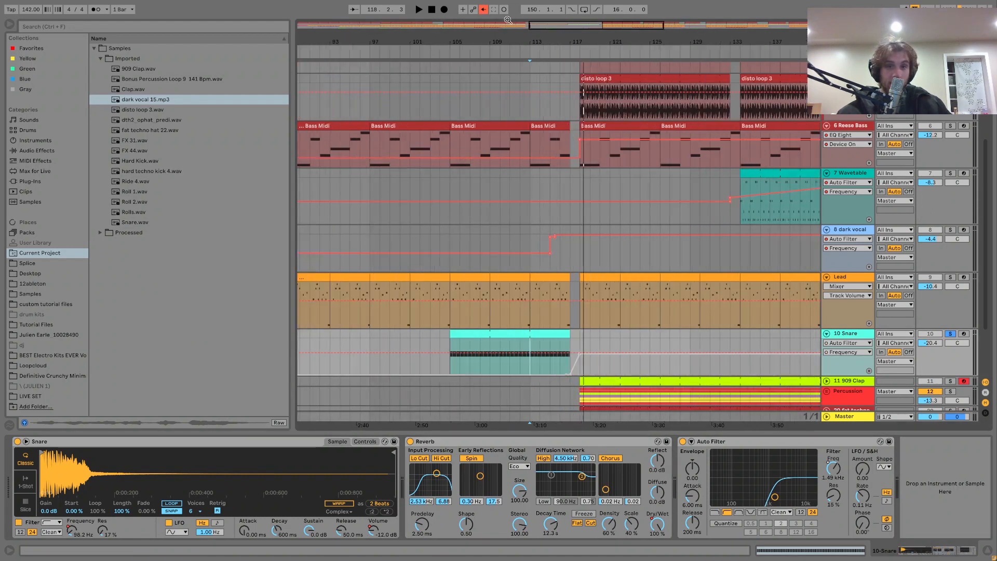
click(482, 10)
Step: Compare the end of the Snare clip from bar 115 with its Auto Filter off and with it back on
click(555, 353)
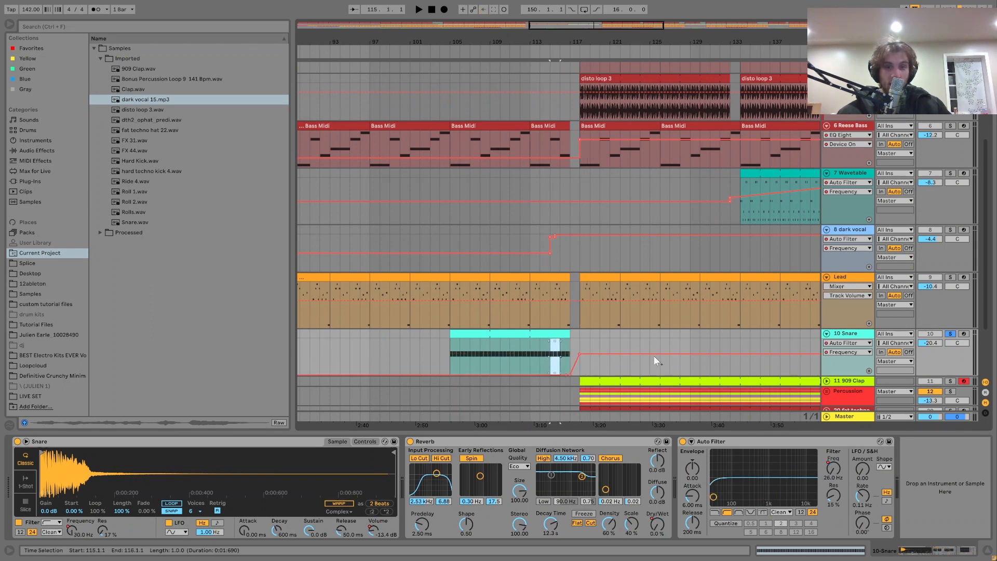
click(683, 441)
key(space)
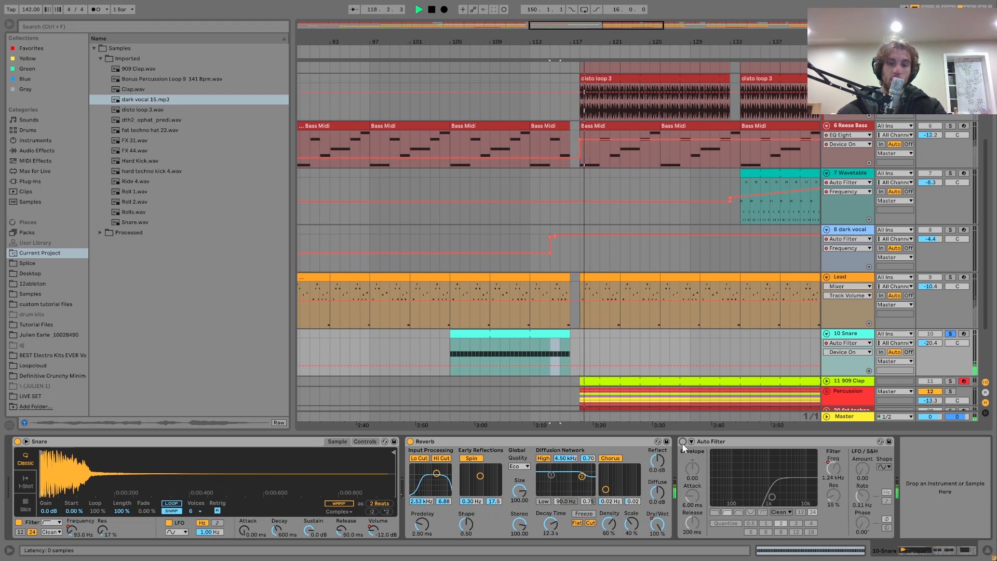
key(space)
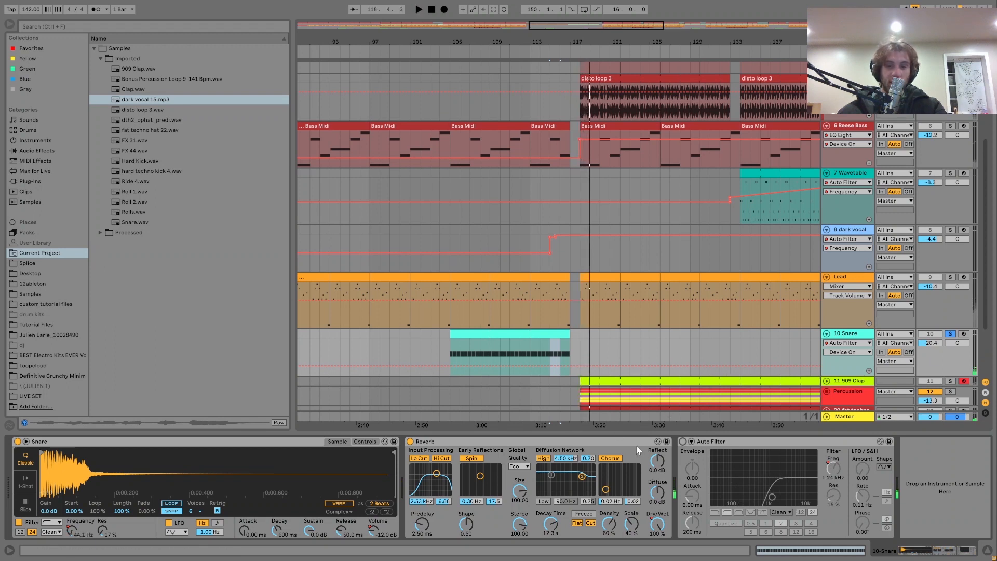
click(683, 441)
key(space)
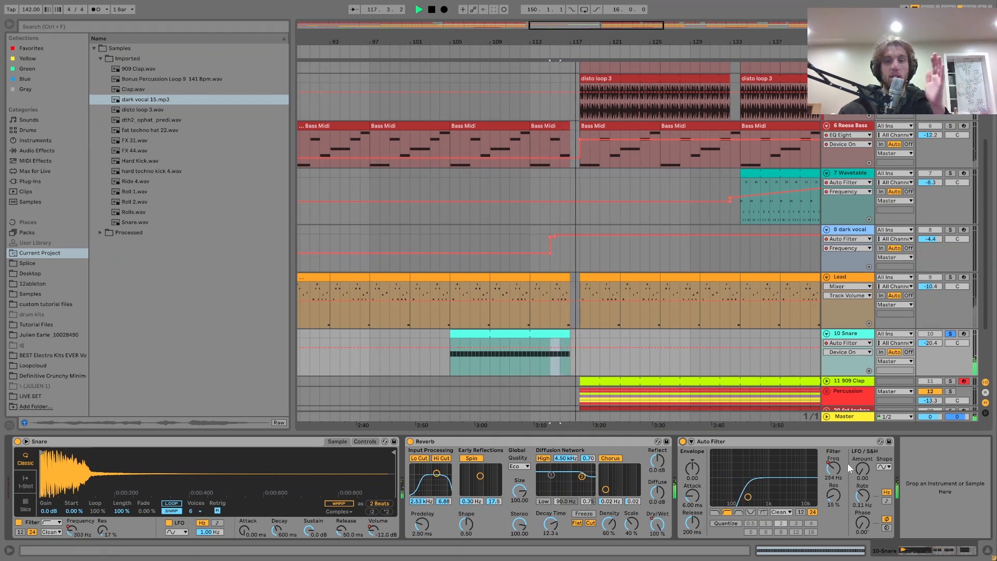
key(space)
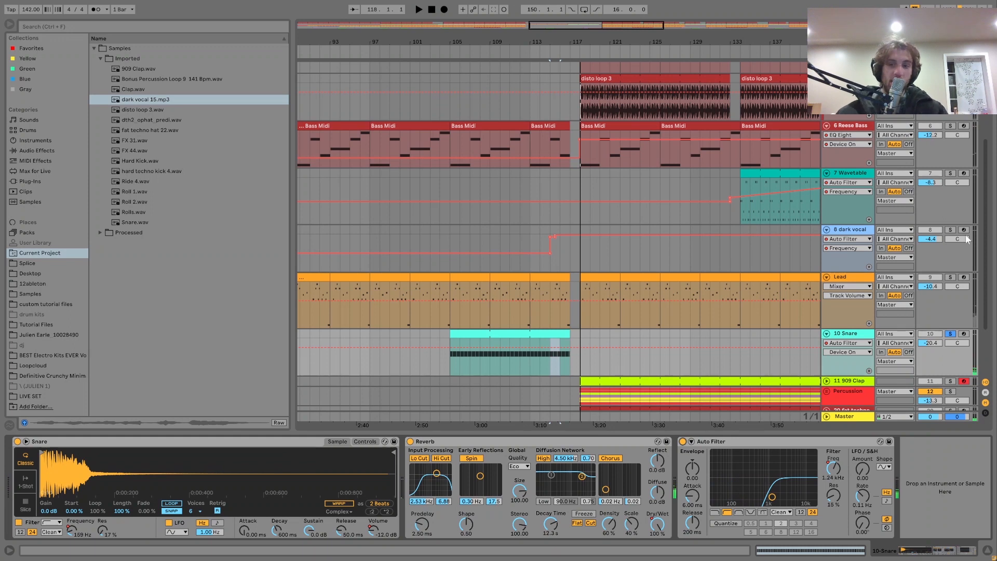
Step: Unsolo the Snare and play the full mix from bar 115 through the start of the drop
click(538, 305)
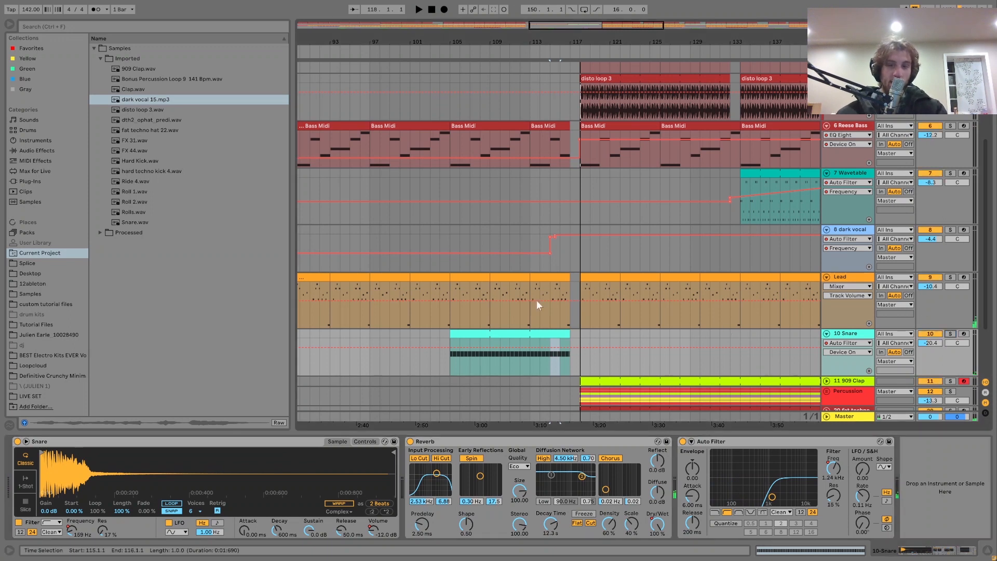
key(space)
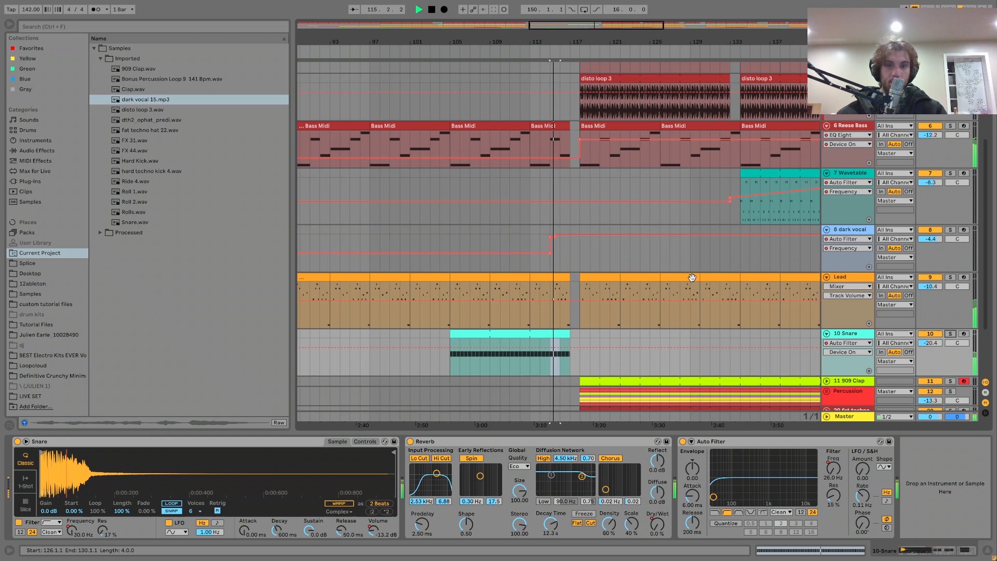
scroll(861, 397, down, 2)
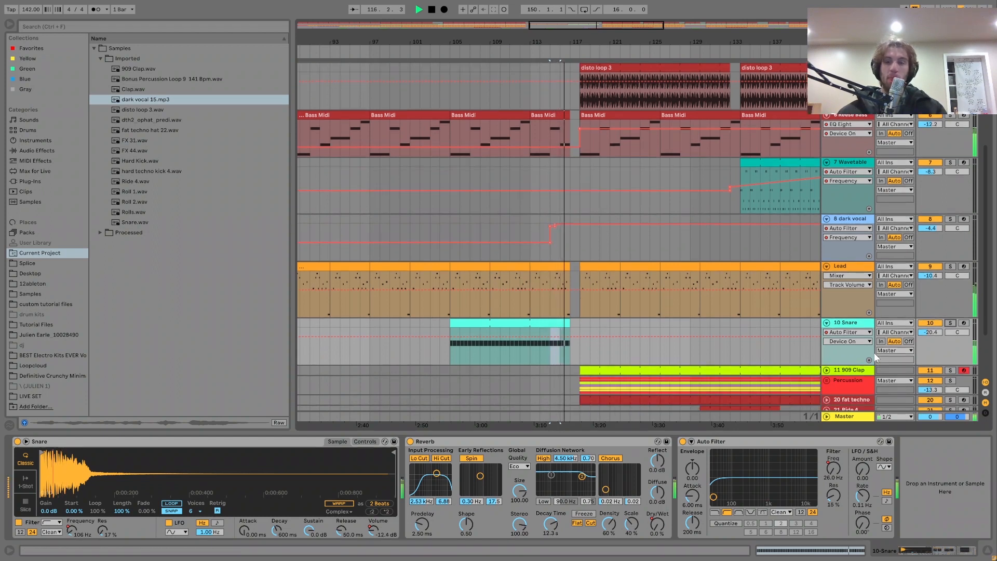
scroll(799, 322, down, 1)
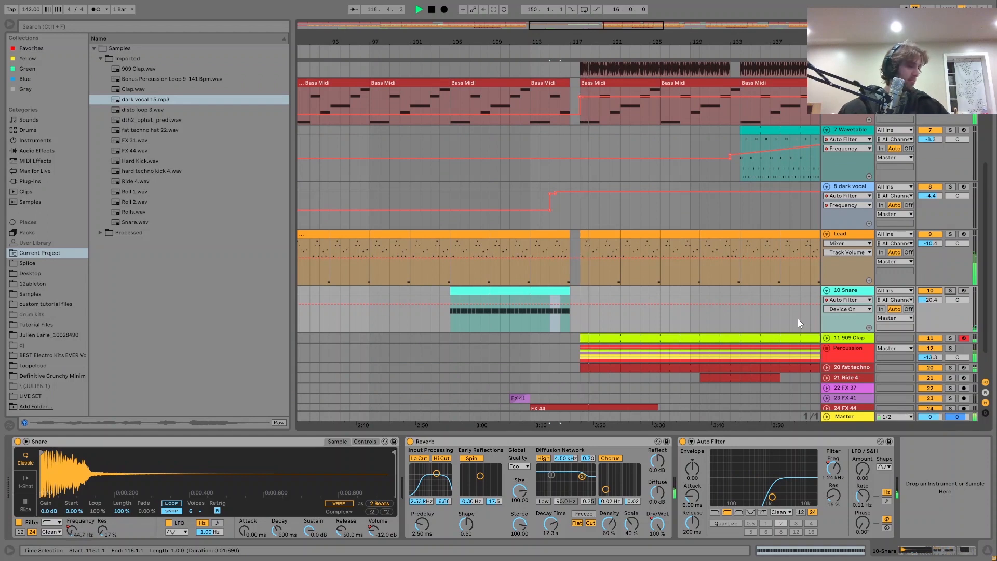
key(space)
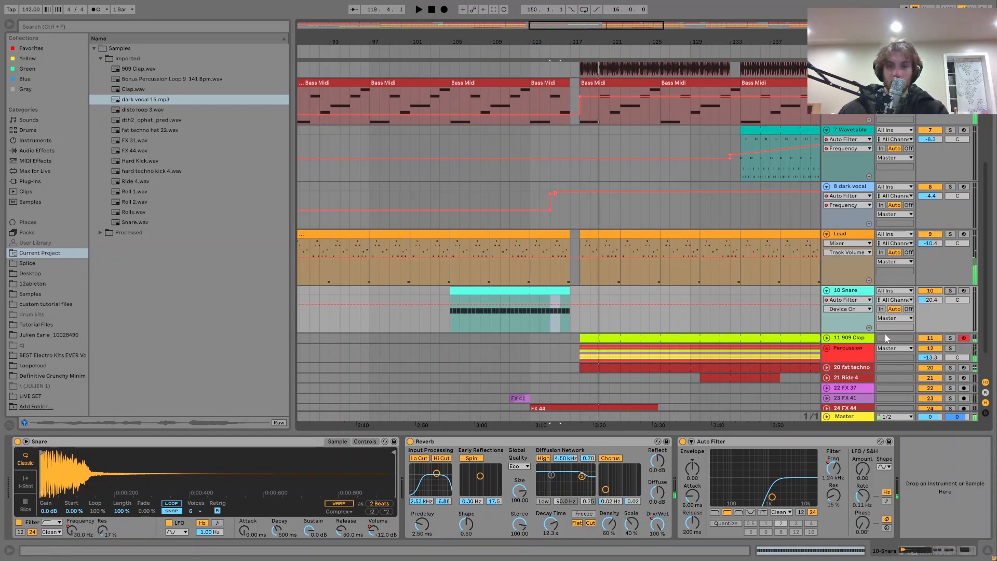
Step: Unfold and solo the 909 Clap, play it and look closely at the start of its sample waveform
click(828, 338)
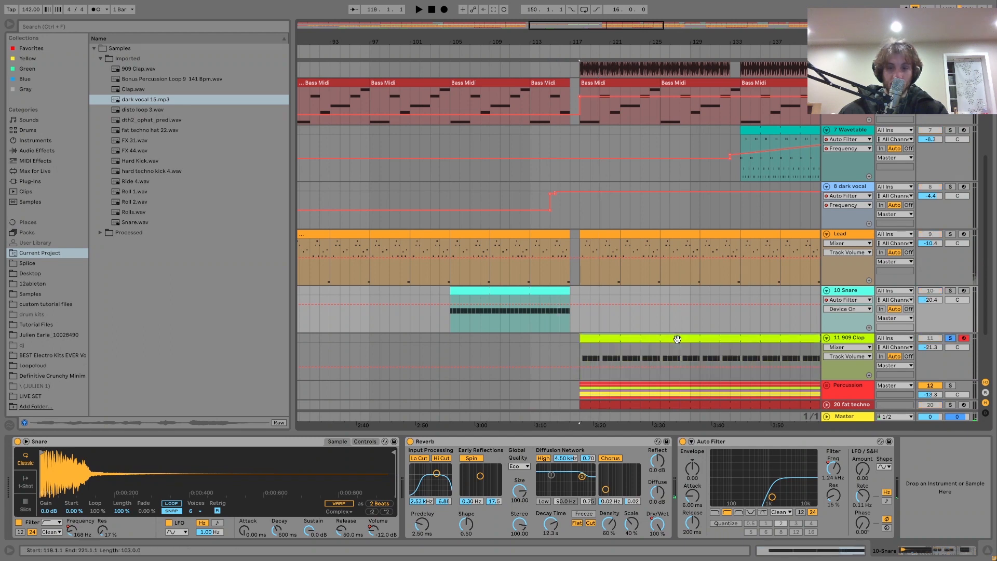
key(space)
click(337, 441)
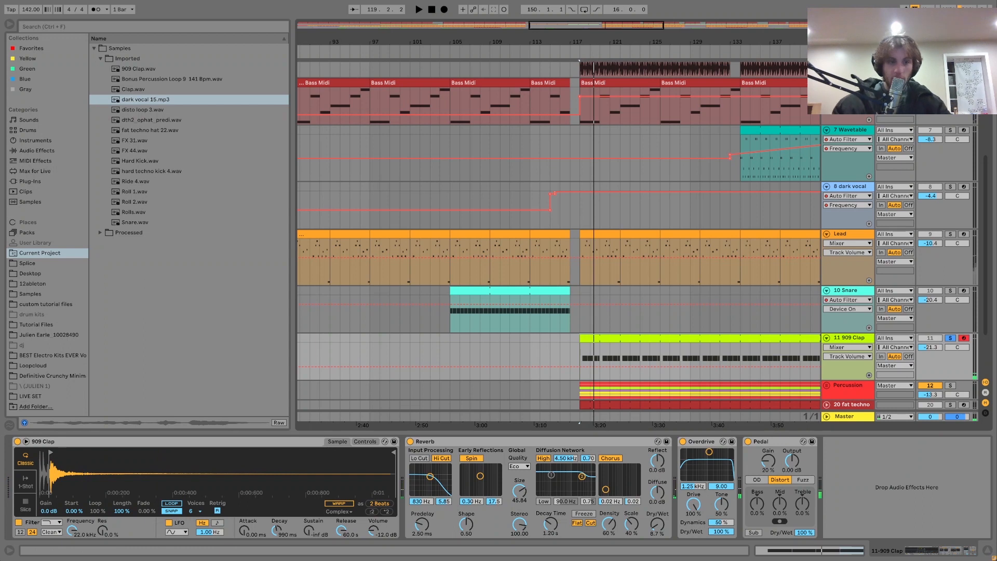
drag(57, 470, 59, 511)
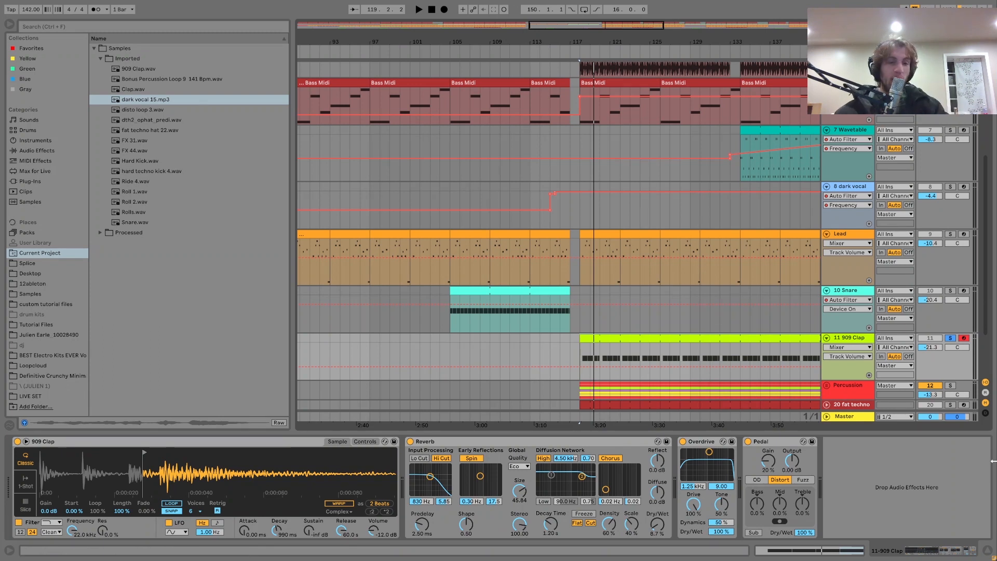
Step: Move the 909 Clap's sample start to the beginning of the waveform and play the track
drag(128, 482, 136, 481)
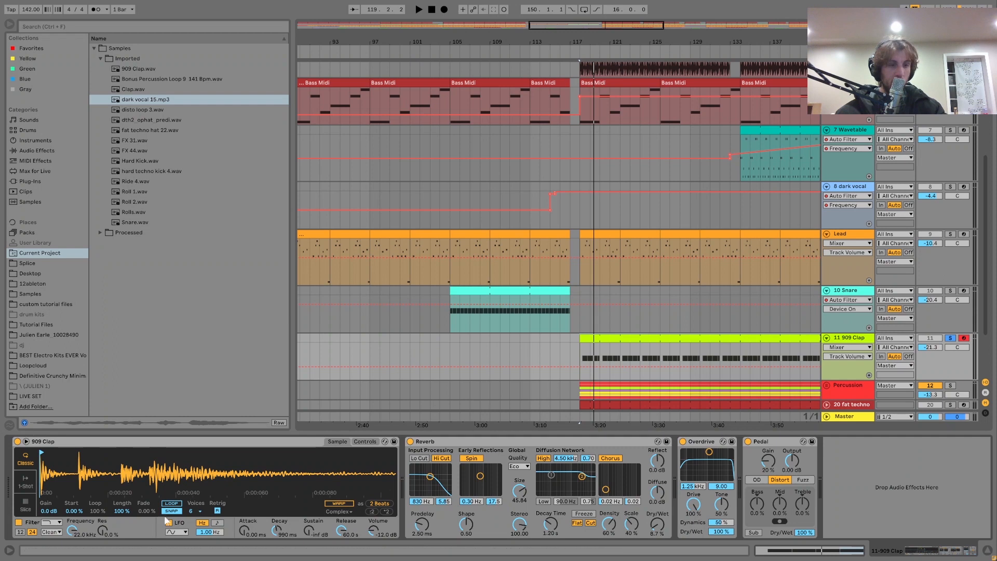
key(space)
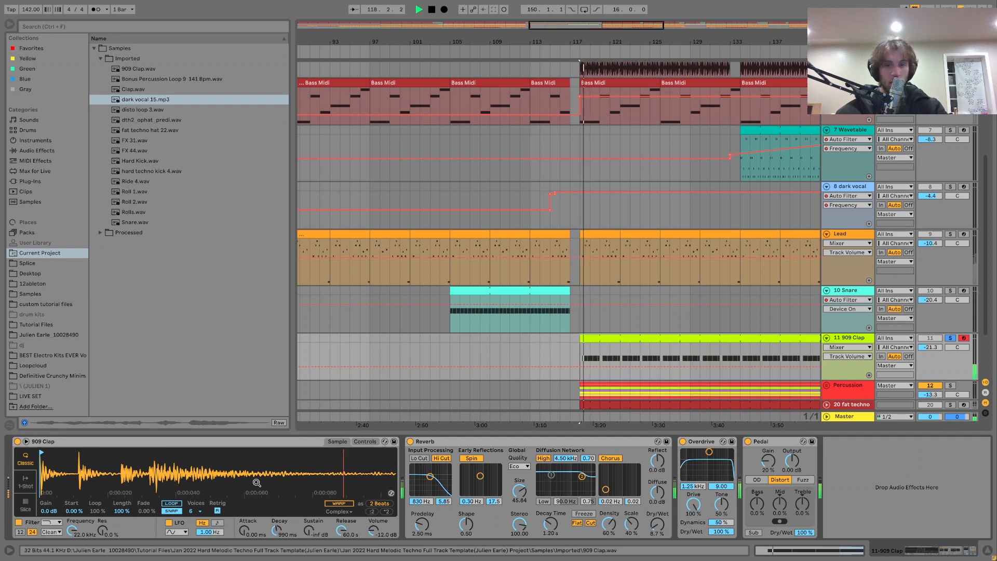
click(363, 441)
key(space)
Step: Move the 909 Clap's sample start past the first transients to the main hit and listen to it
click(345, 441)
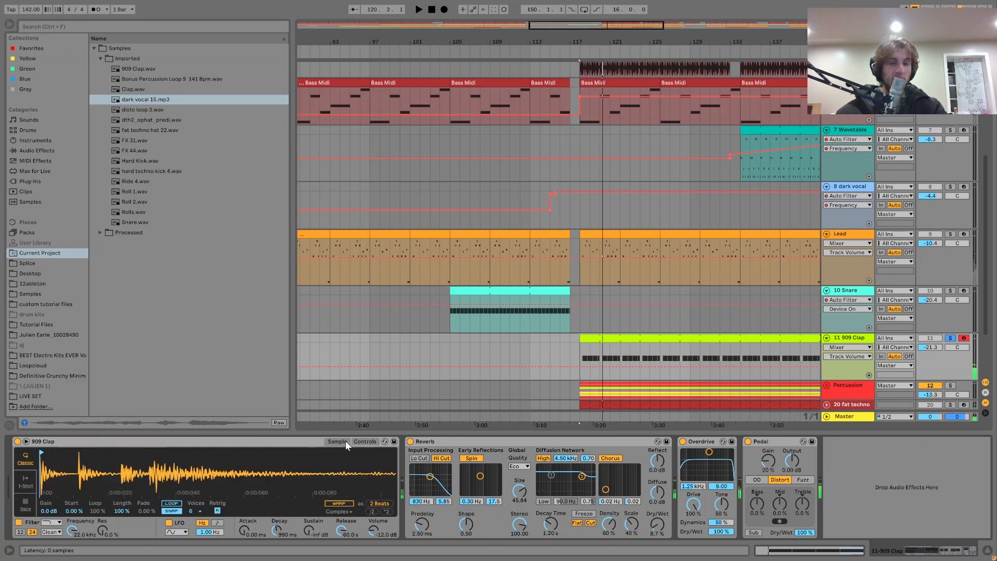
key(space)
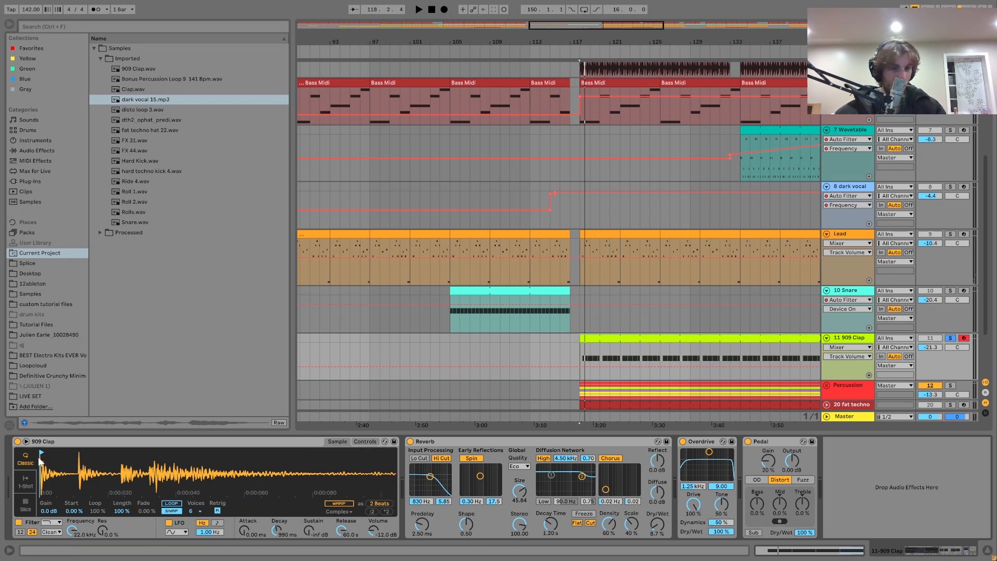
drag(42, 460, 149, 483)
key(space)
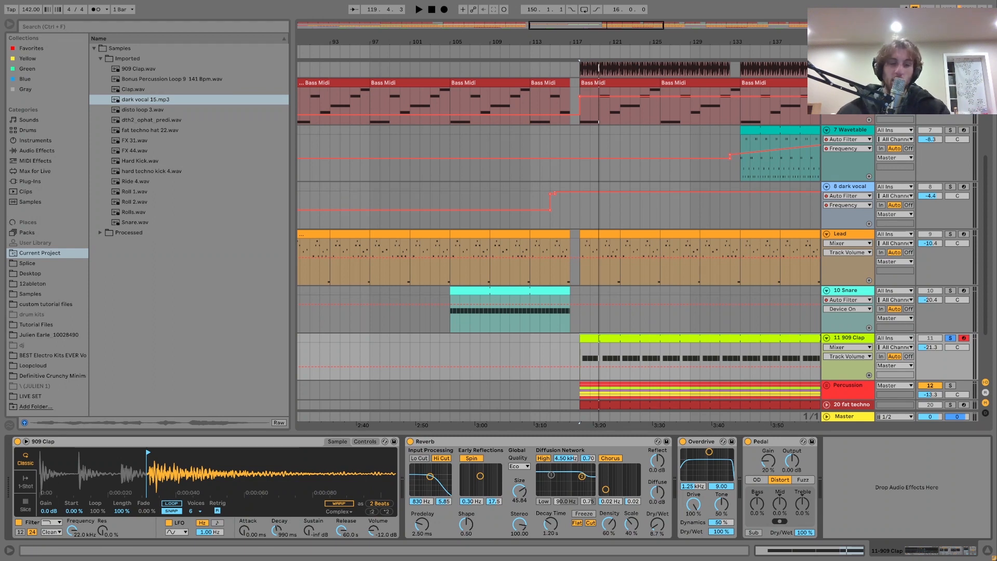
Step: Compare the 909 Clap's sound with Sustain at 0.0 dB and with Sustain back at -inf dB
click(371, 443)
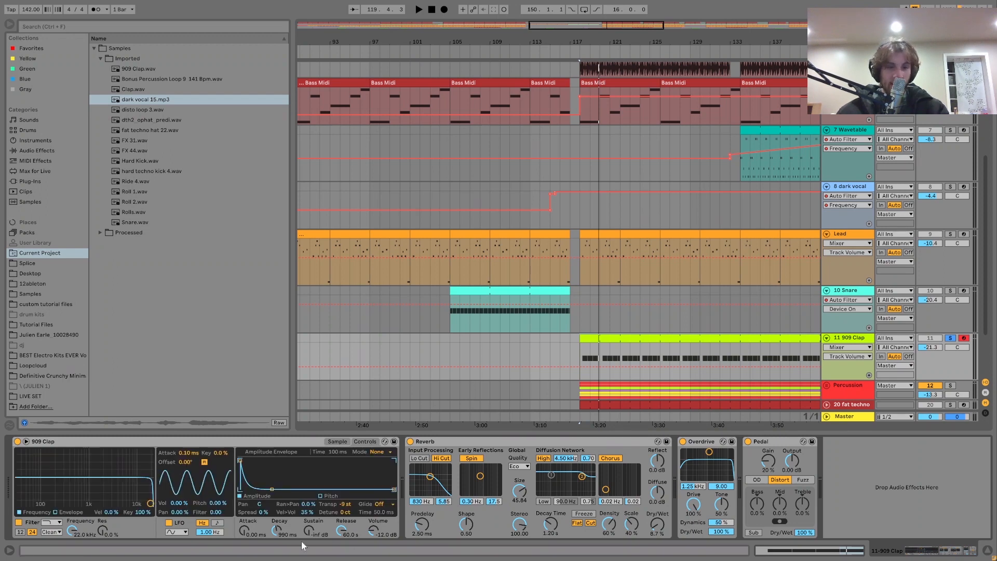
double_click(307, 528)
key(space)
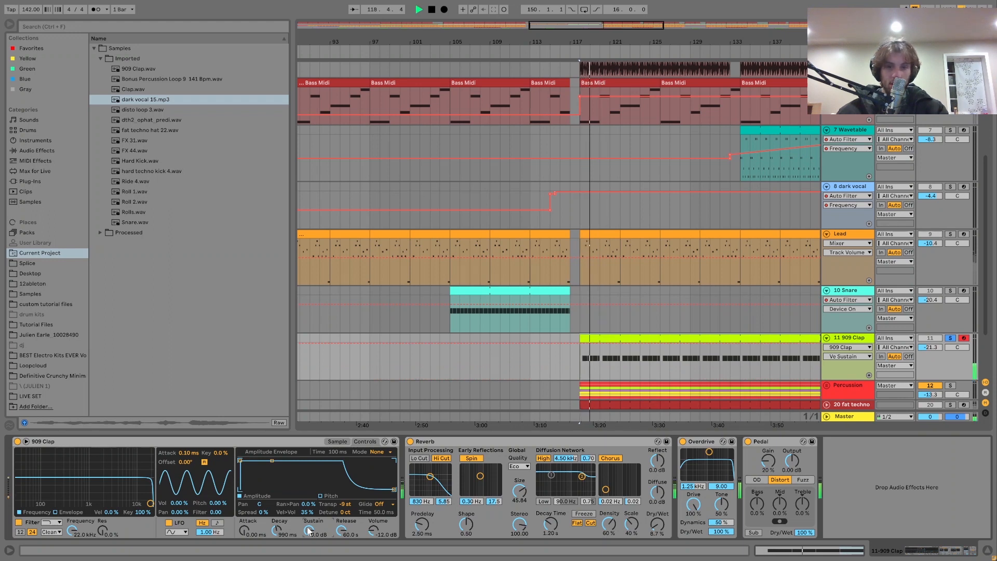
drag(308, 530, 309, 536)
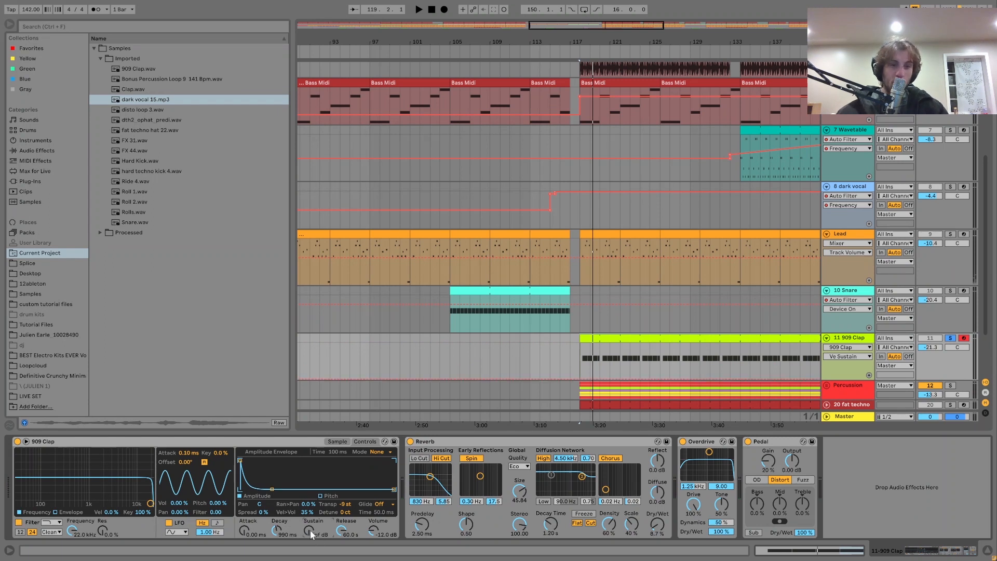
key(space)
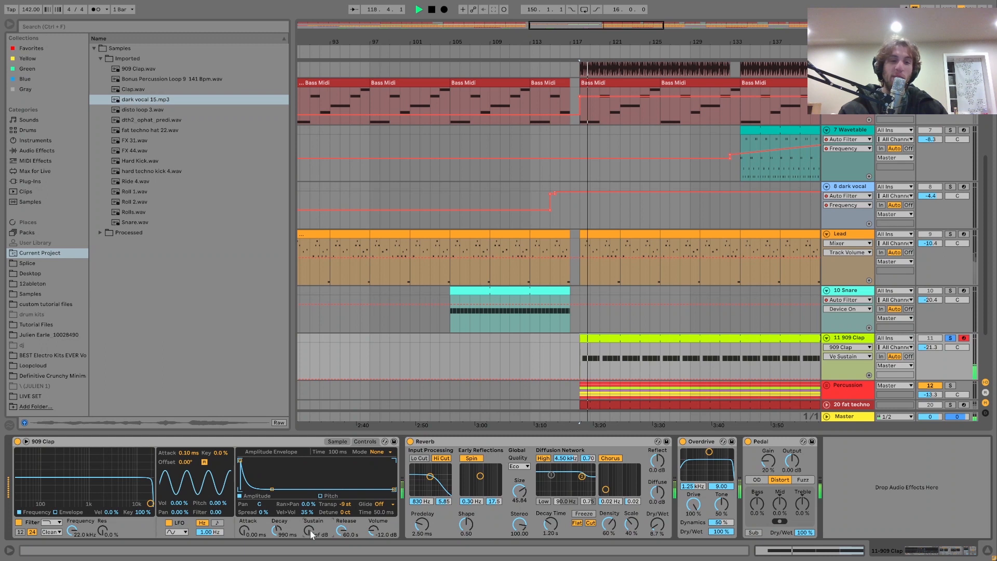
key(space)
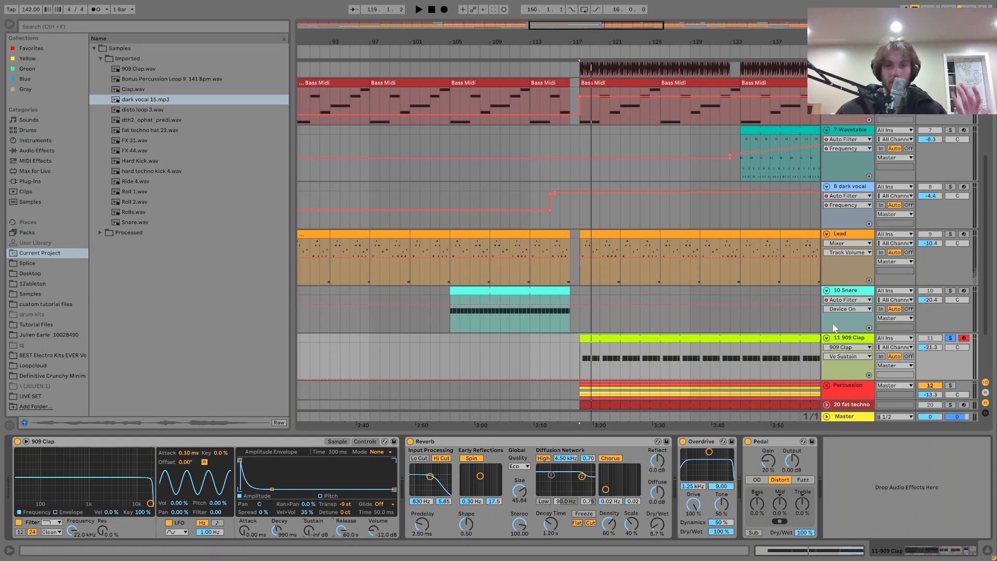
Step: Solo and unfold the Percussion group, showing its tracks across a wider span of the arrangement
scroll(741, 410, down, 2)
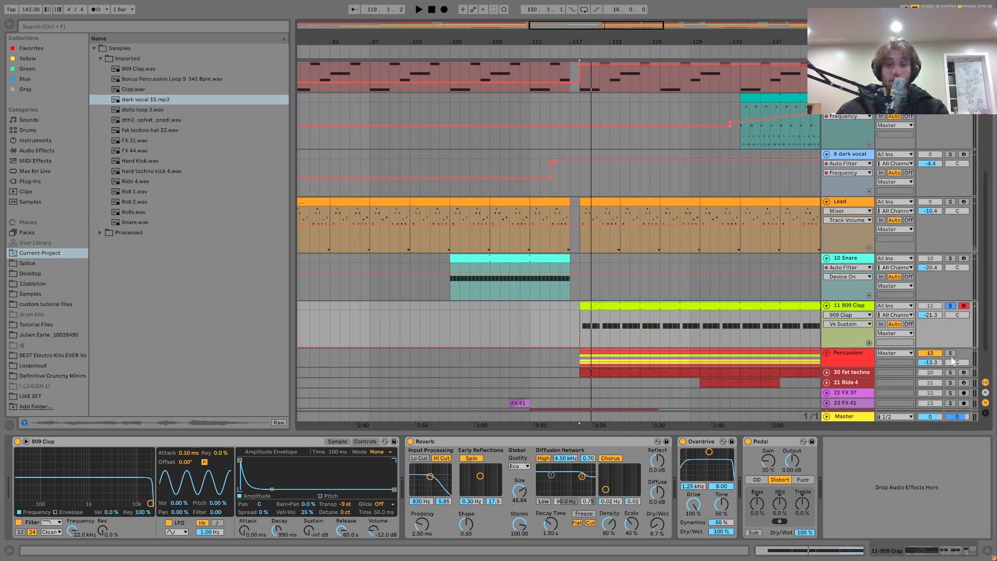
click(950, 353)
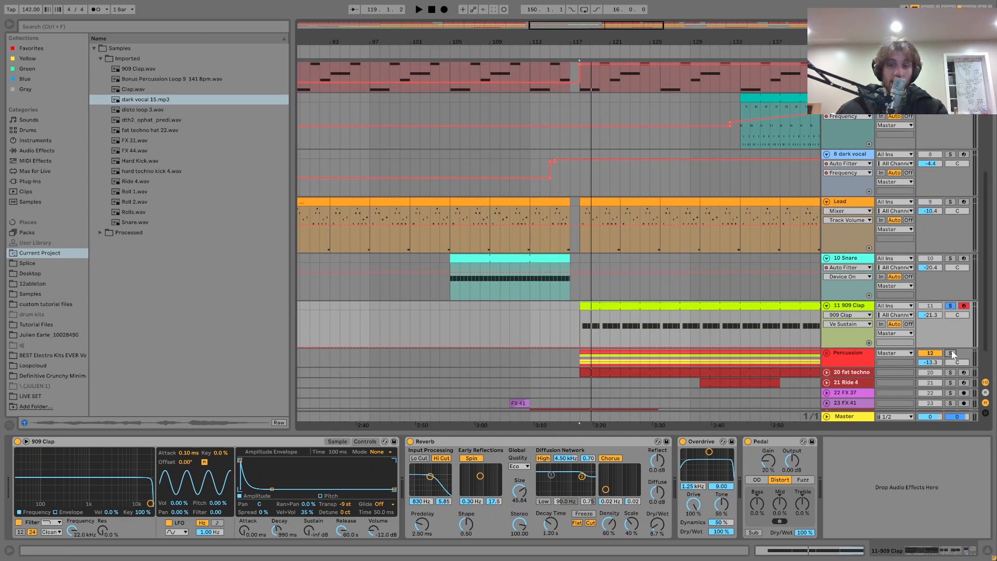
click(826, 353)
scroll(847, 339, down, 6)
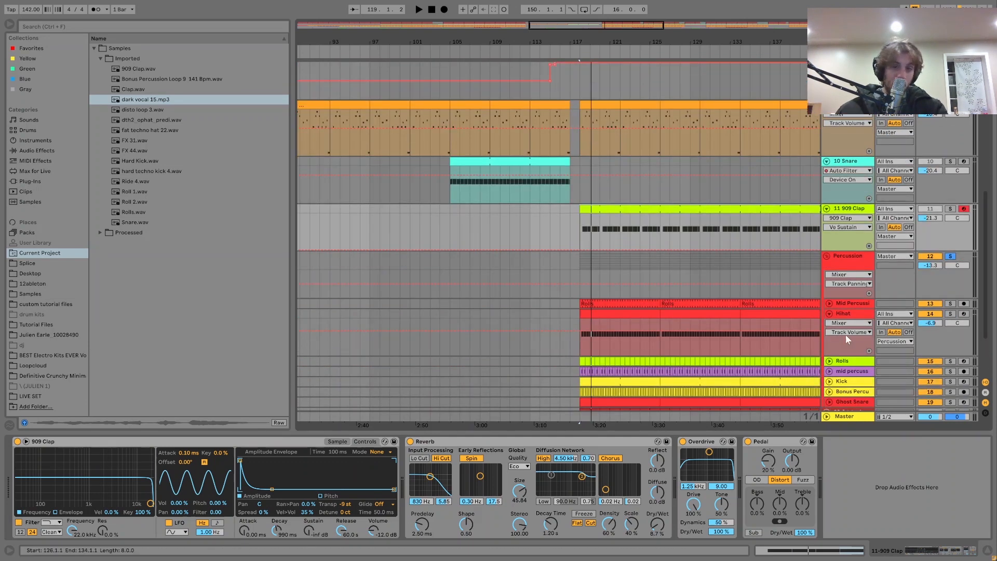
scroll(847, 340, down, 1)
drag(668, 42, 528, 33)
scroll(609, 176, down, 1)
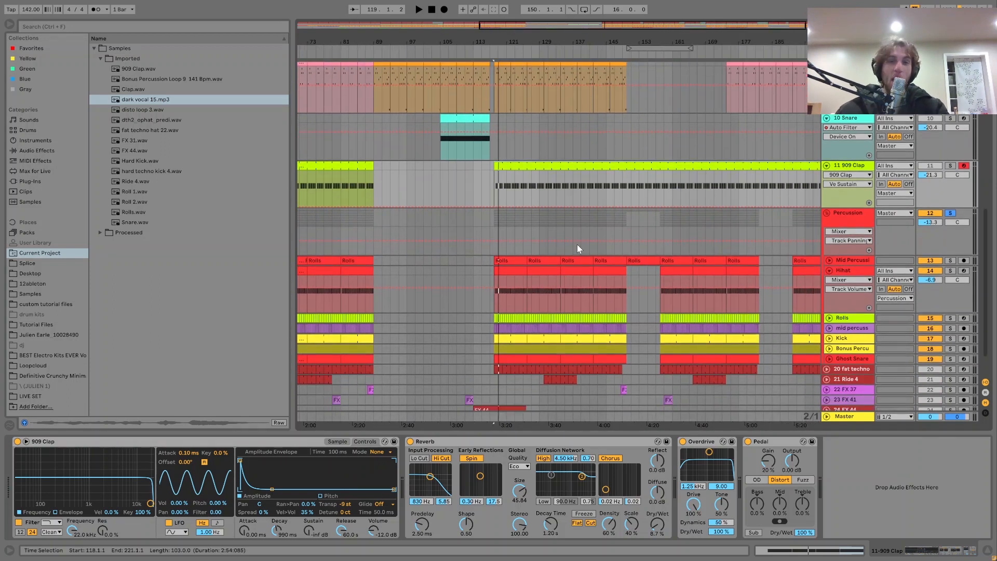
scroll(577, 244, down, 2)
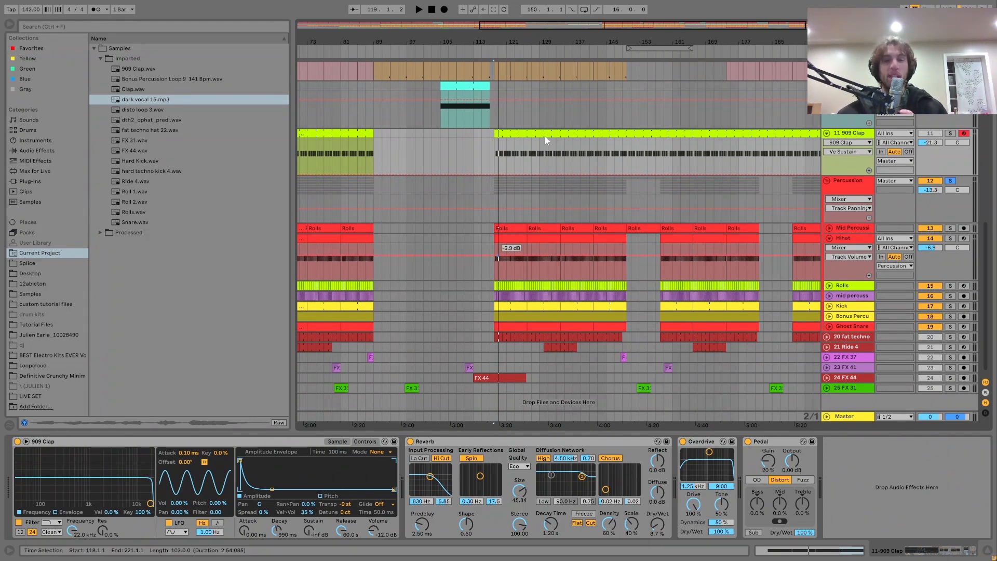
Step: Select Mid Percussion's Rolls clip at bar 126, unfold all tracks inside the Percussion group and select the group track
click(542, 228)
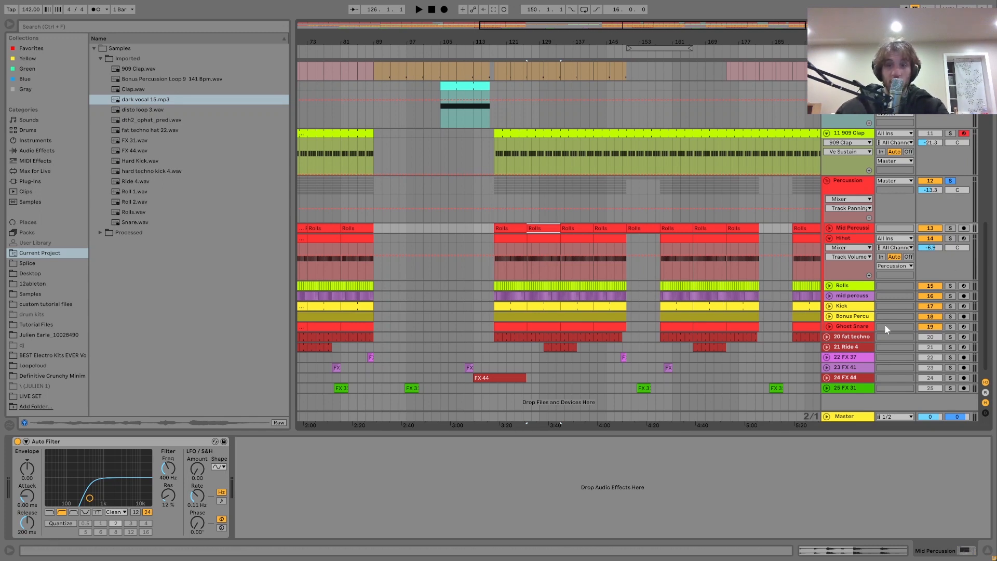
click(846, 328)
key(ctrl+a)
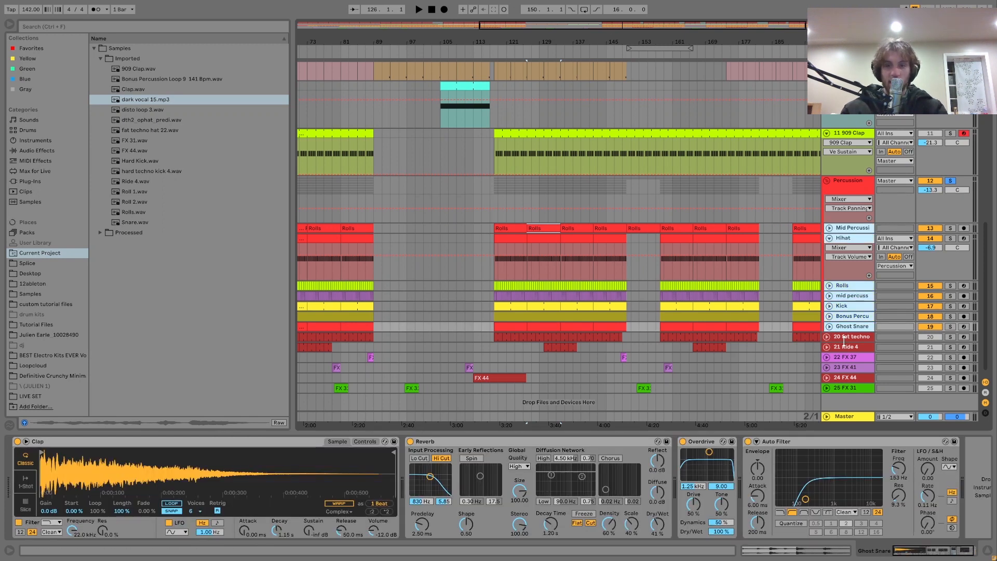
key(u)
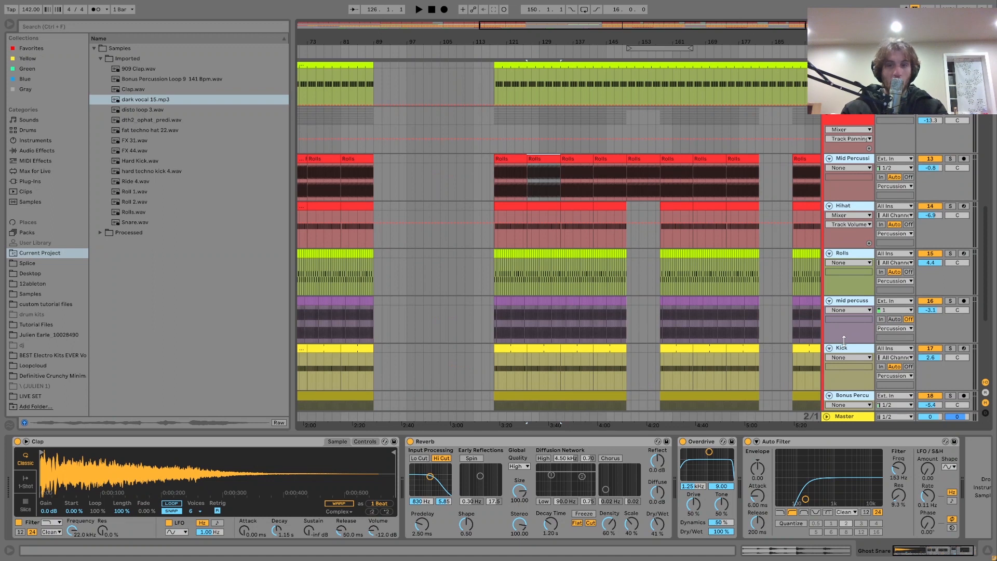
key(Escape)
key(Up)
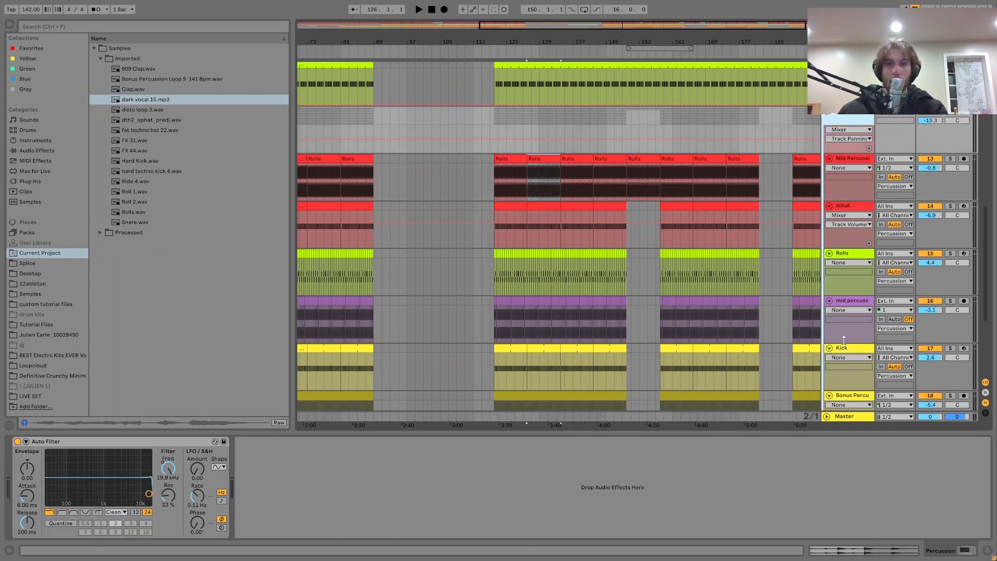
Step: Look over the percussion clips across the whole arrangement and play the full Percussion group from bar 126
drag(441, 41, 514, 24)
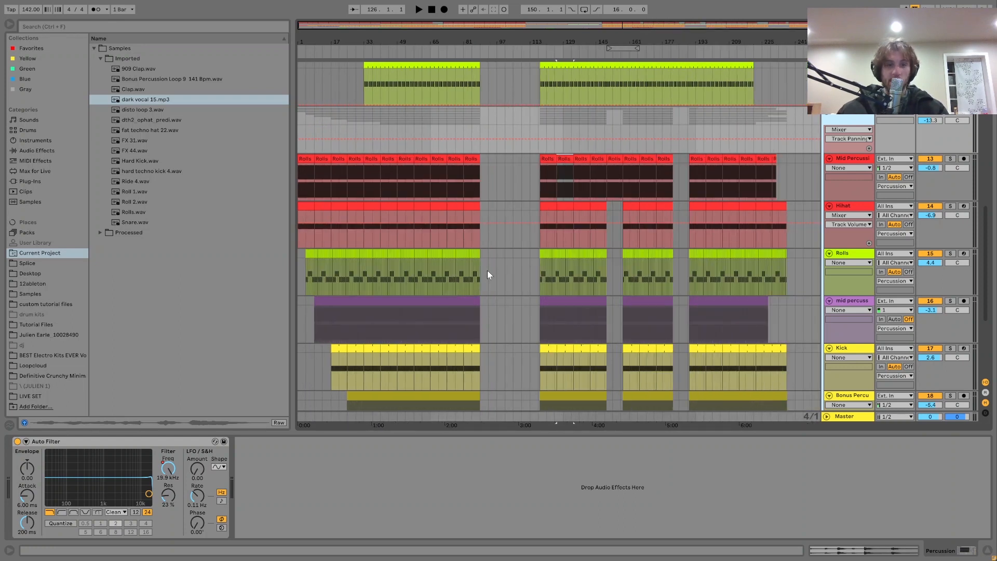
scroll(306, 197, down, 2)
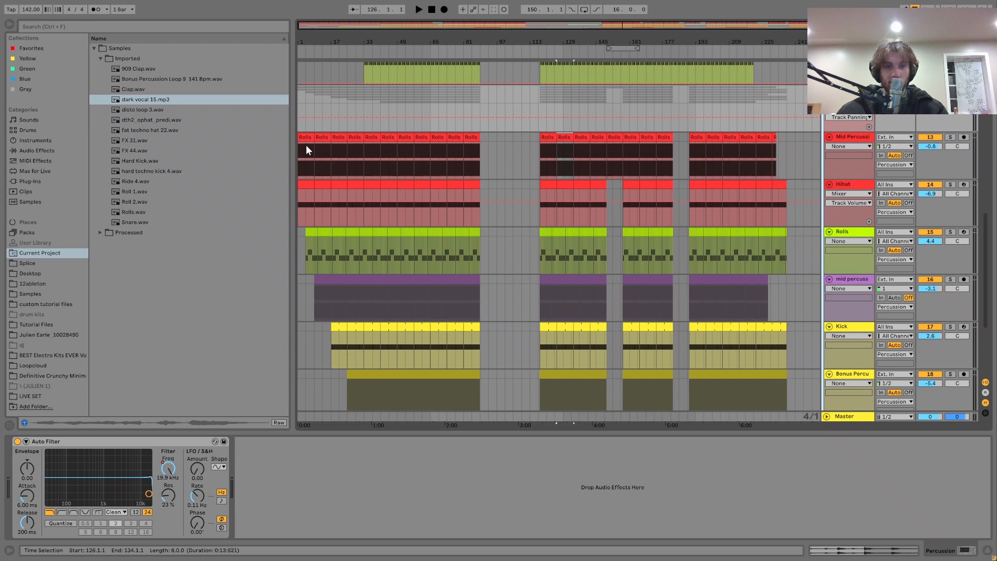
scroll(337, 259, down, 2)
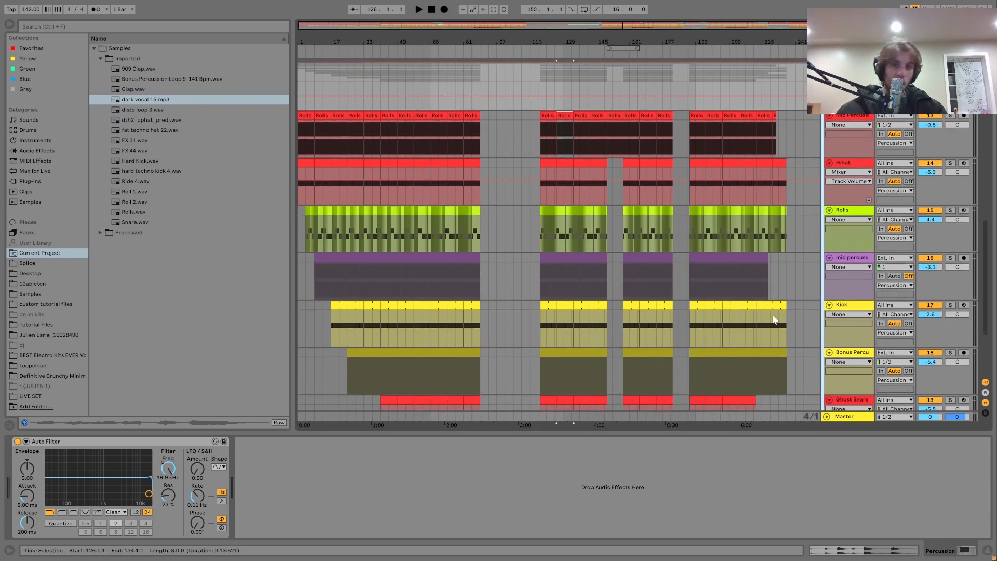
scroll(755, 276, up, 8)
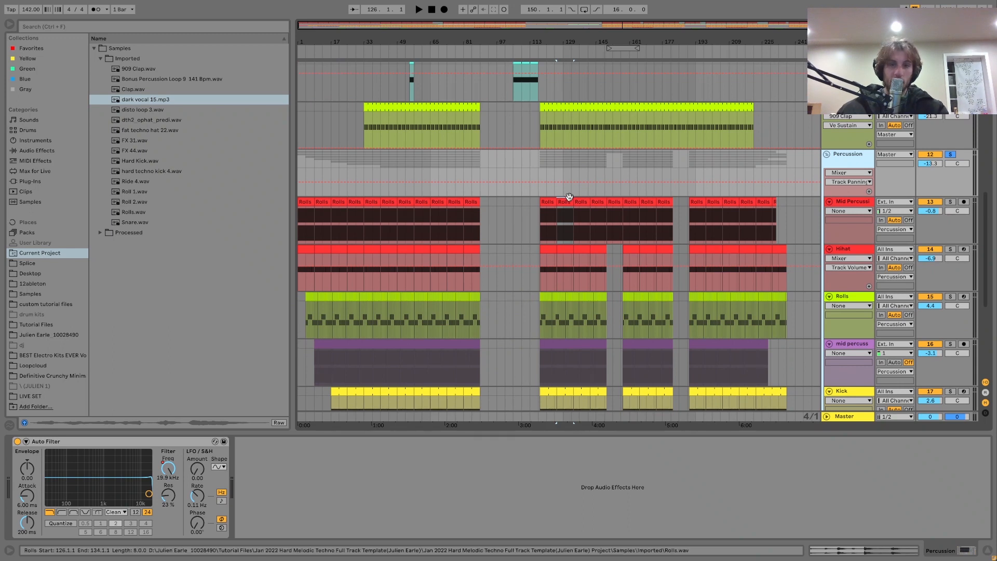
drag(578, 42, 545, 97)
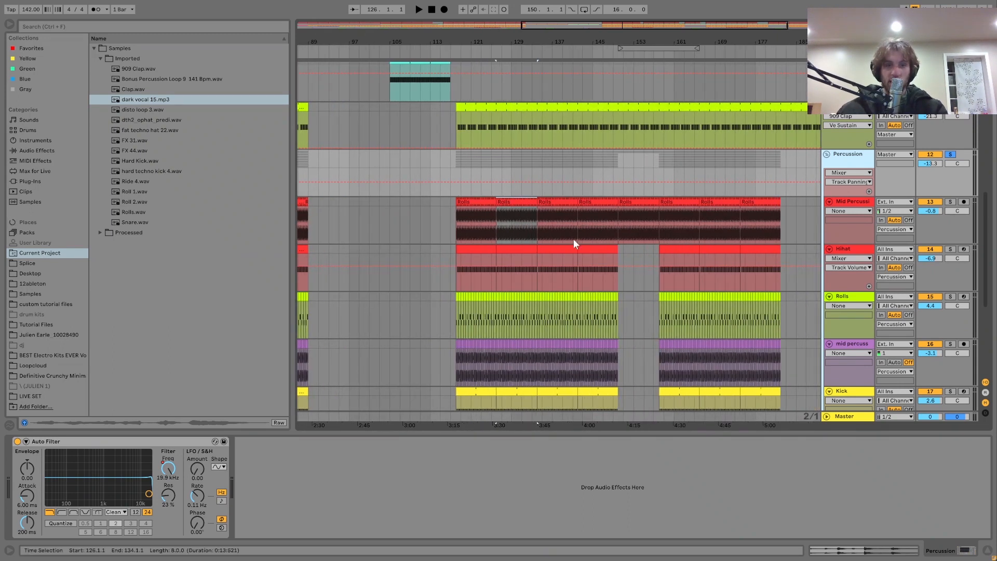
scroll(576, 245, down, 1)
scroll(577, 244, down, 3)
key(space)
scroll(615, 229, down, 1)
scroll(737, 277, down, 3)
scroll(910, 298, down, 6)
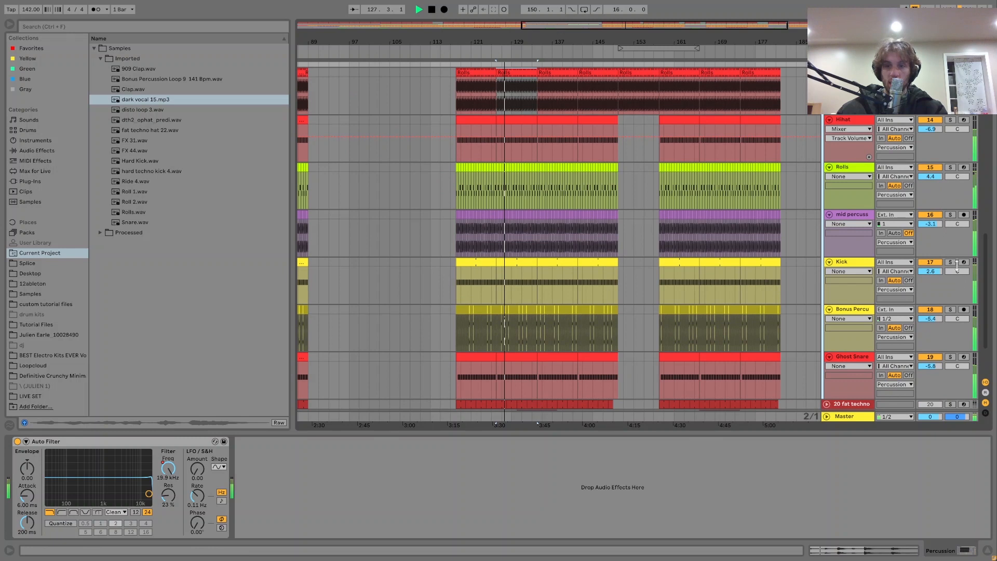
key(space)
Step: Solo the percussion Kick, play it from bar 126 and add the Ghost Snare to the solo
click(950, 241)
key(space)
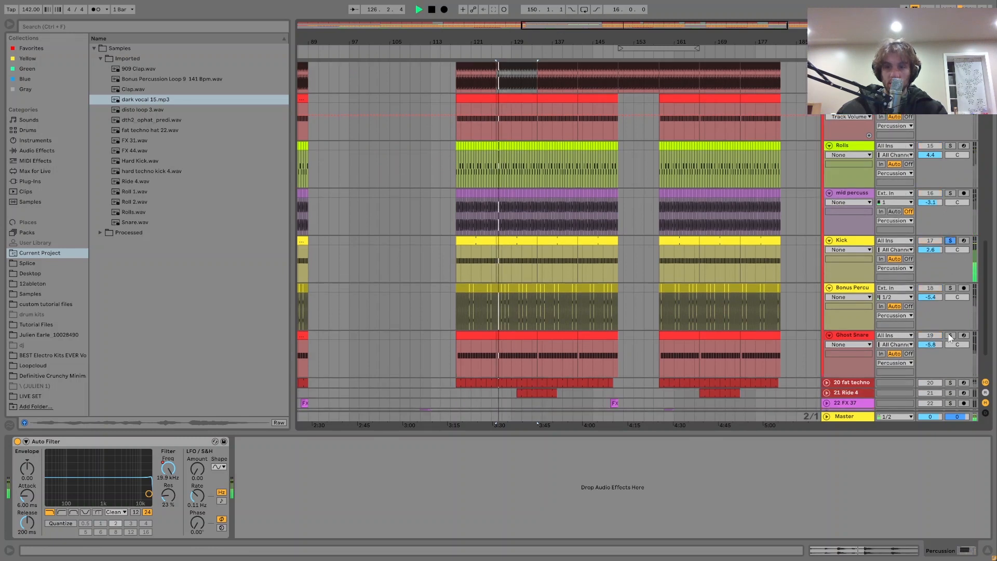
click(949, 335)
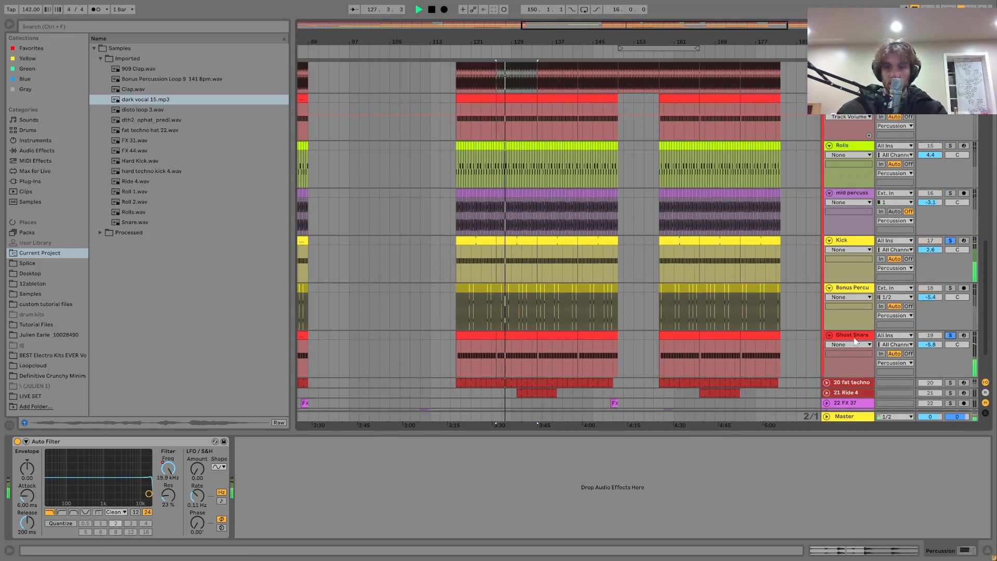
key(space)
Step: Add the Hihat to the soloed Kick and Ghost Snare and play the three together
scroll(963, 152, up, 4)
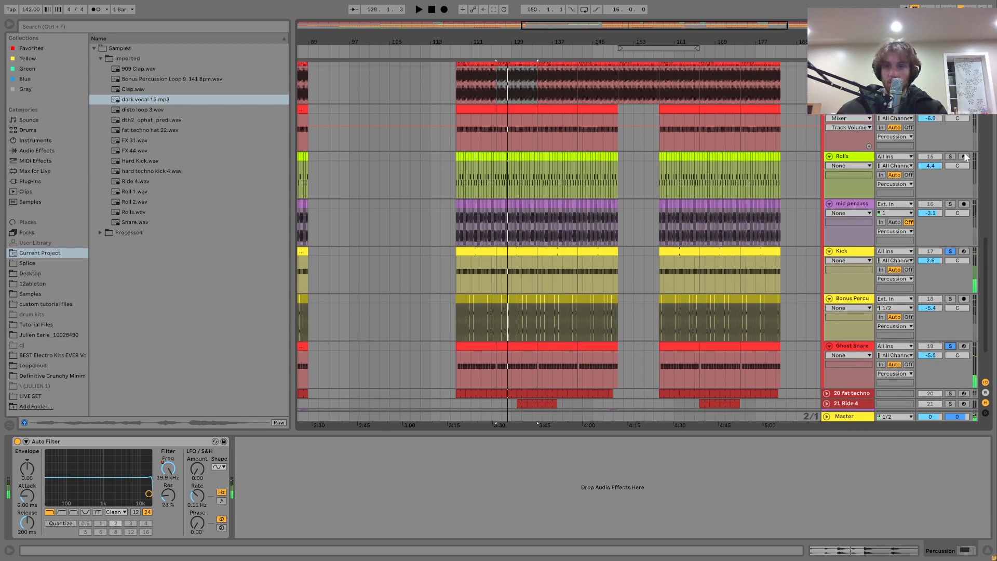
click(951, 142)
key(space)
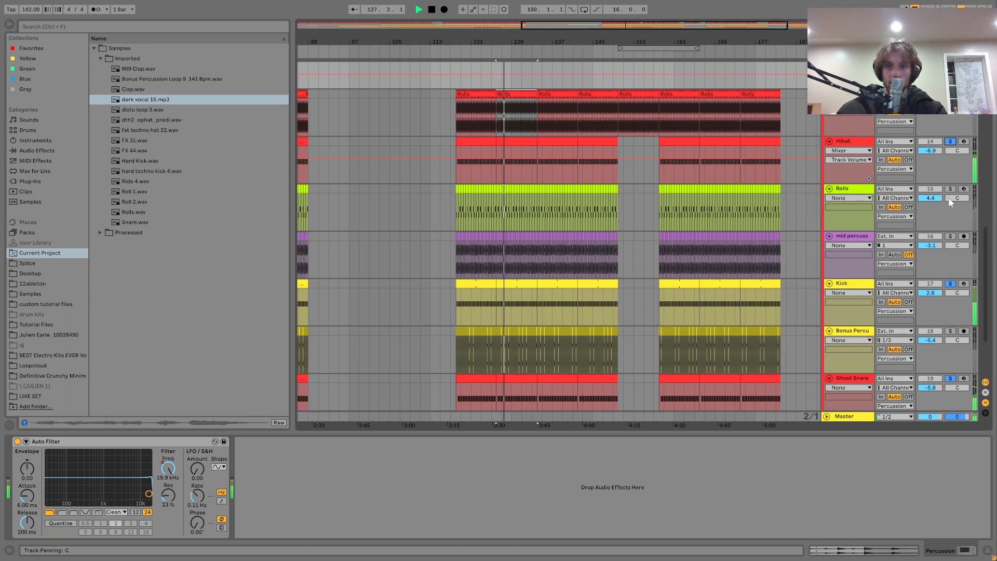
key(space)
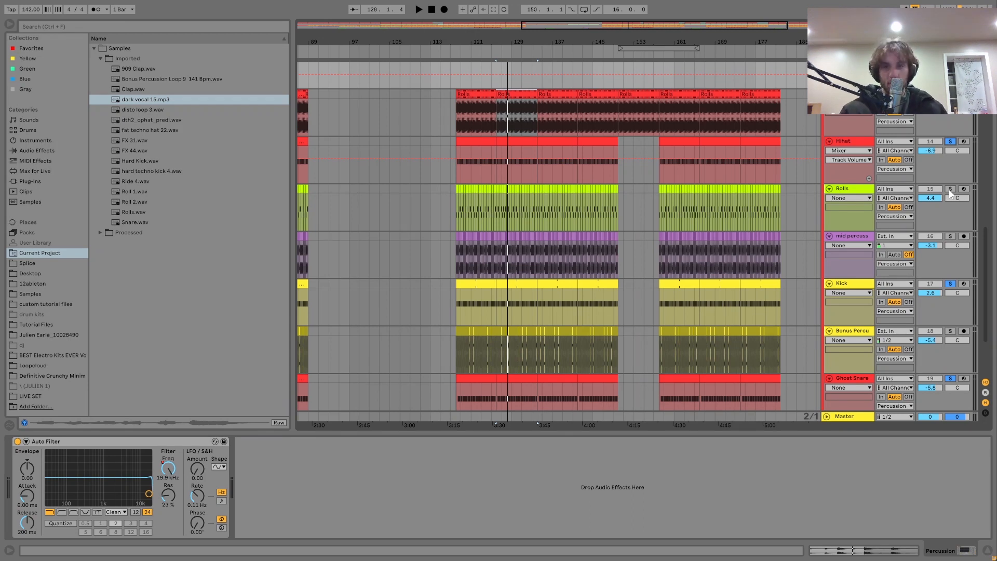
key(space)
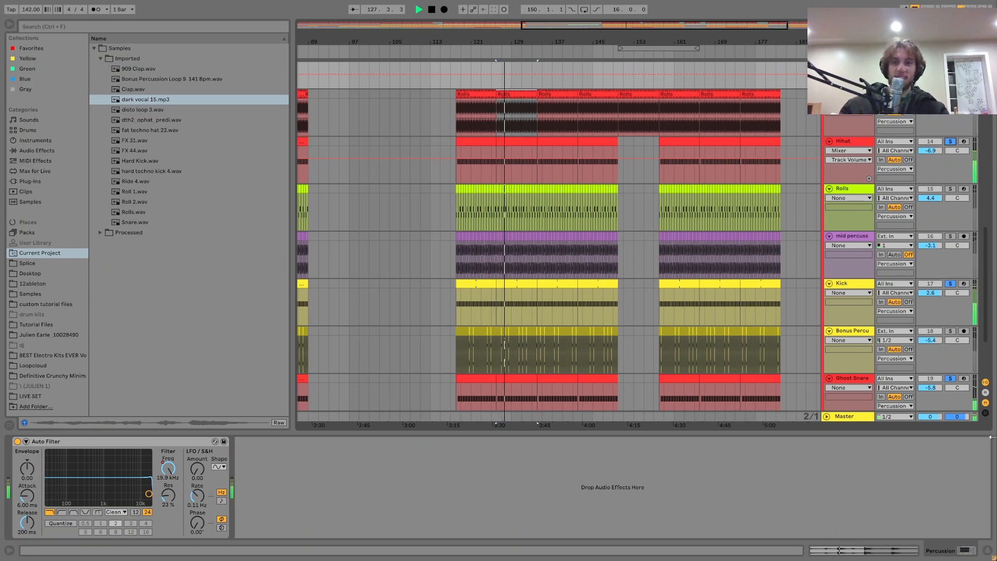
key(space)
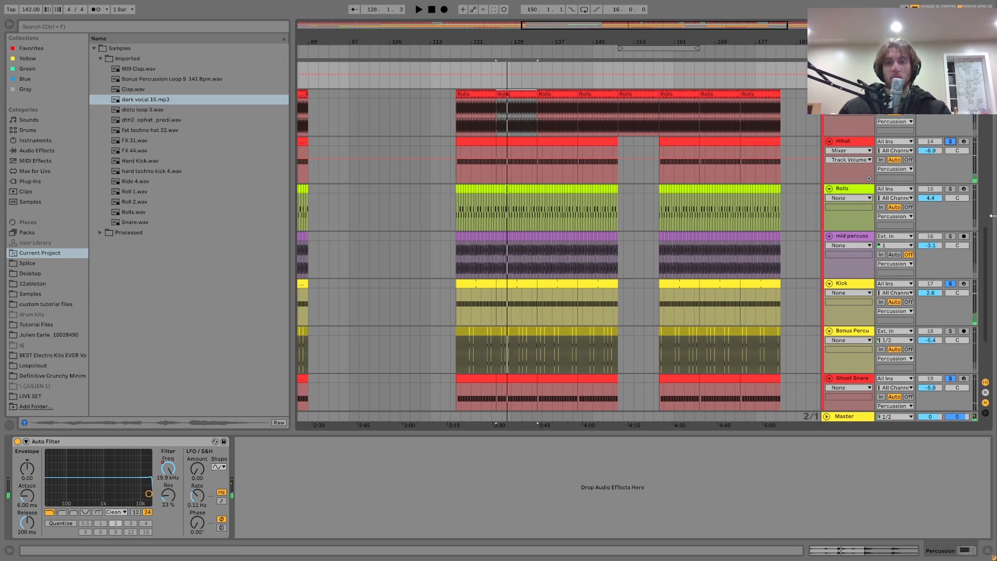
Step: Add the Rolls track to the soloed Hihat, Kick and Ghost Snare and listen to the combination from bar 126
click(950, 190)
key(space)
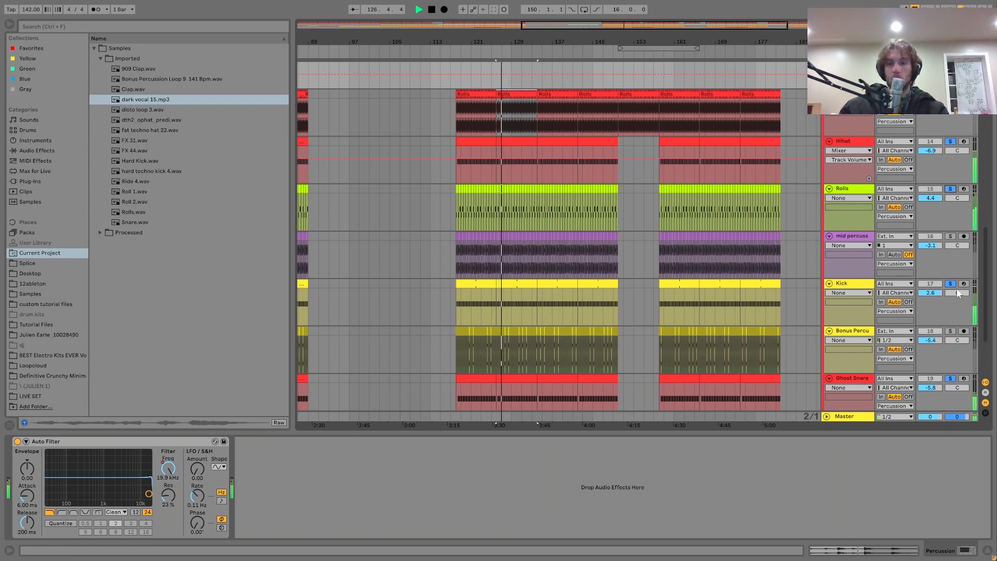
scroll(861, 357, down, 2)
scroll(899, 348, down, 3)
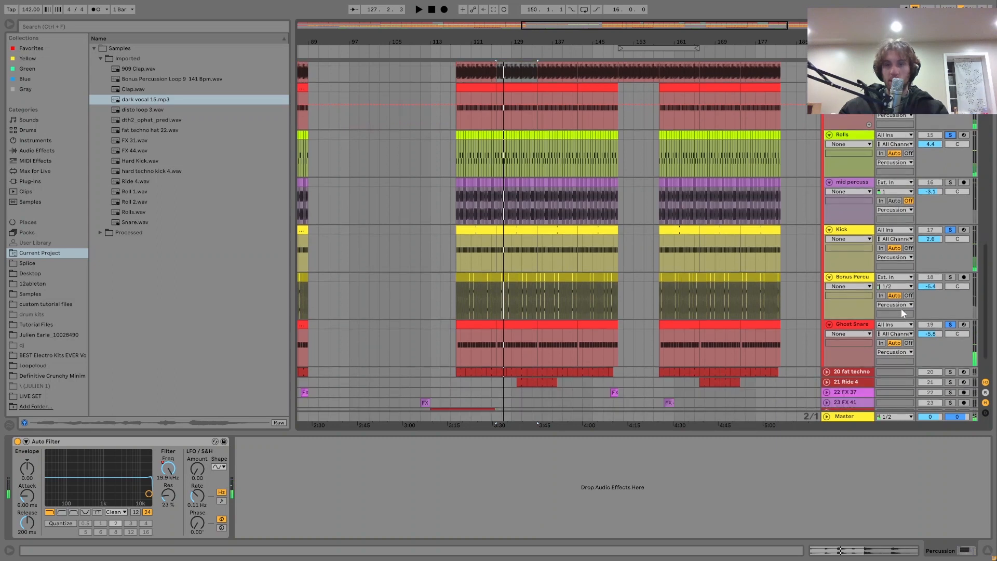
scroll(931, 179, up, 4)
scroll(956, 115, up, 2)
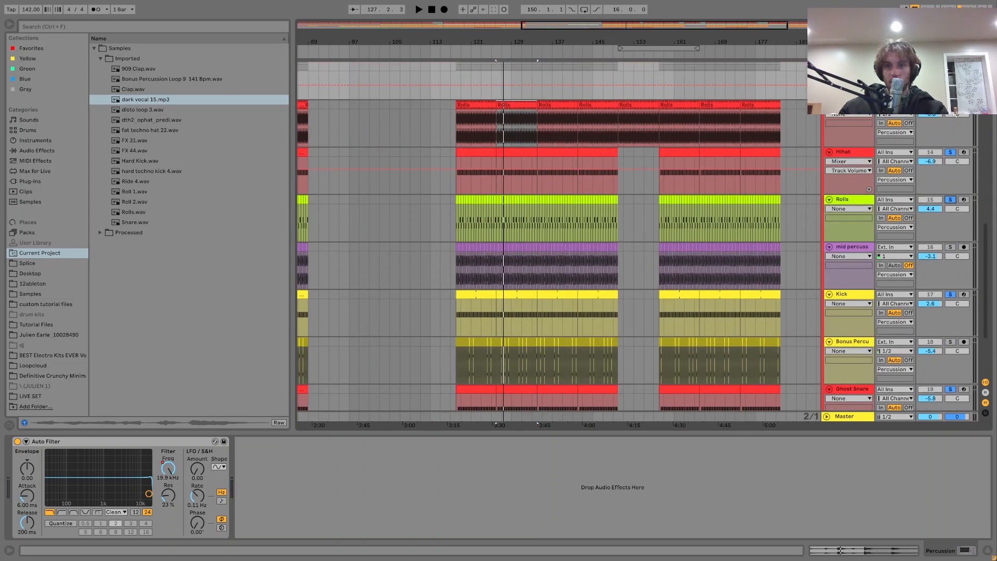
key(space)
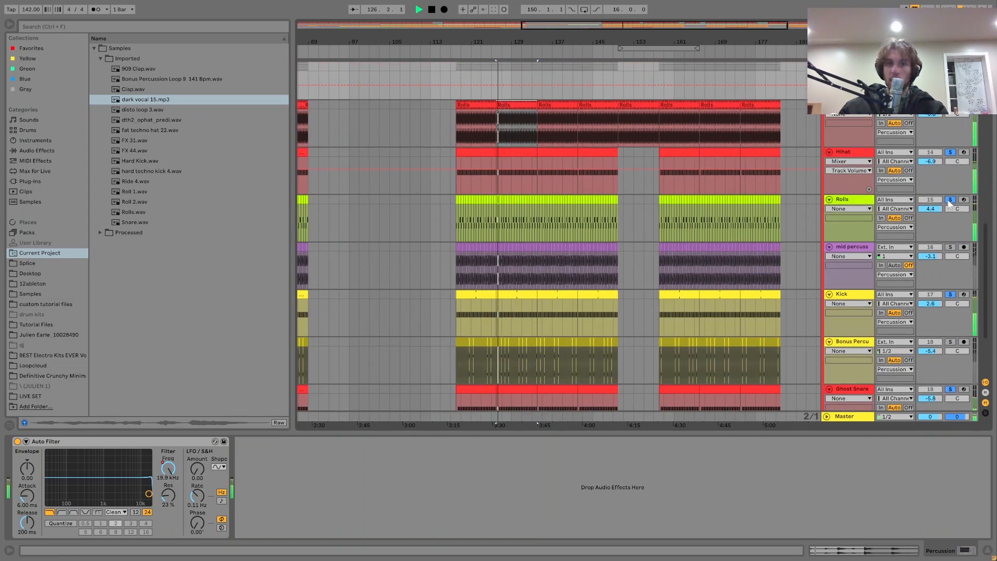
scroll(957, 336, down, 1)
scroll(950, 333, down, 1)
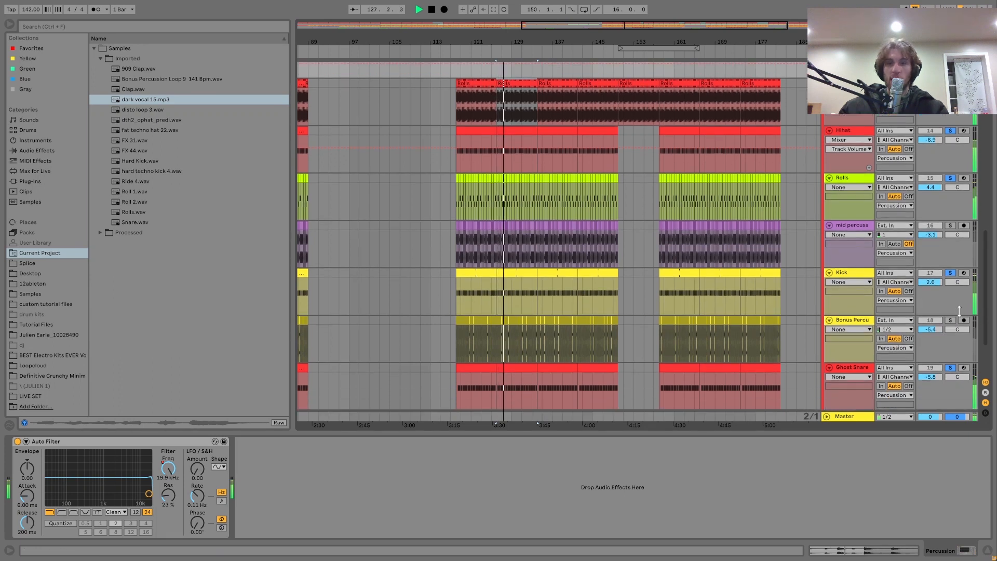
Step: Solo only the Rolls track and play it on its own from bar 126
click(949, 178)
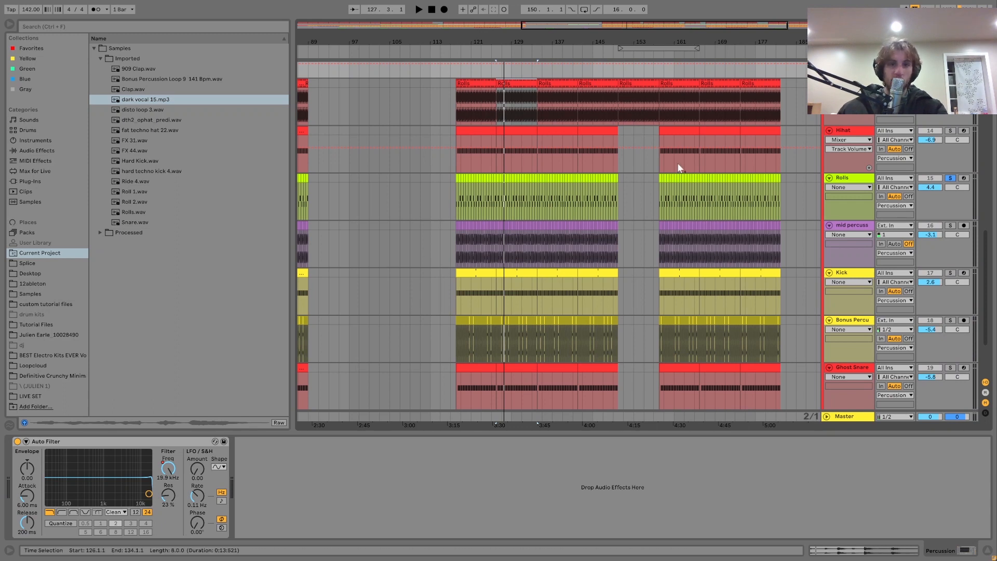
key(space)
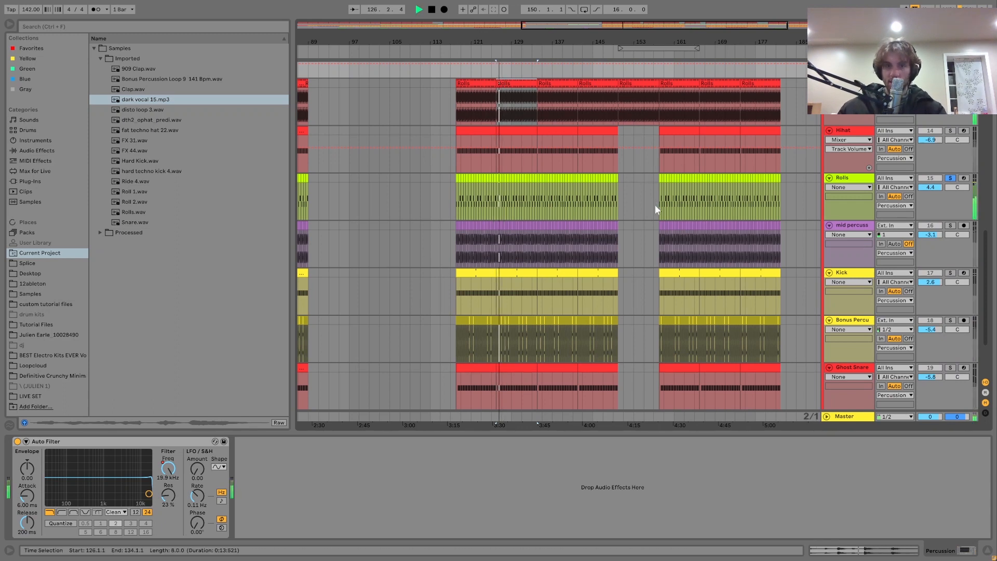
key(space)
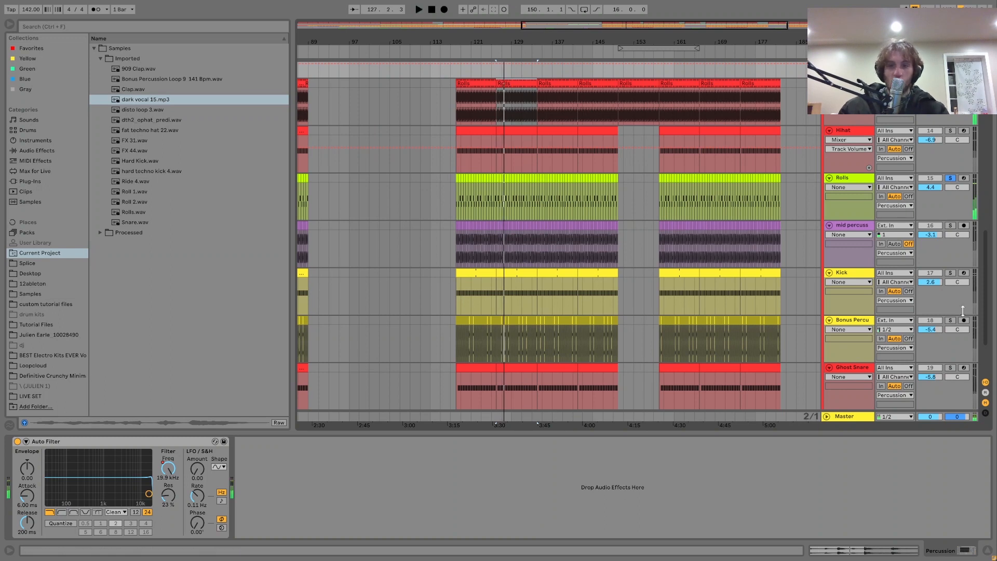
Step: Add the Bonus Percussion loop and the Ghost Snare to the soloed Rolls while playing from bar 126
click(952, 322)
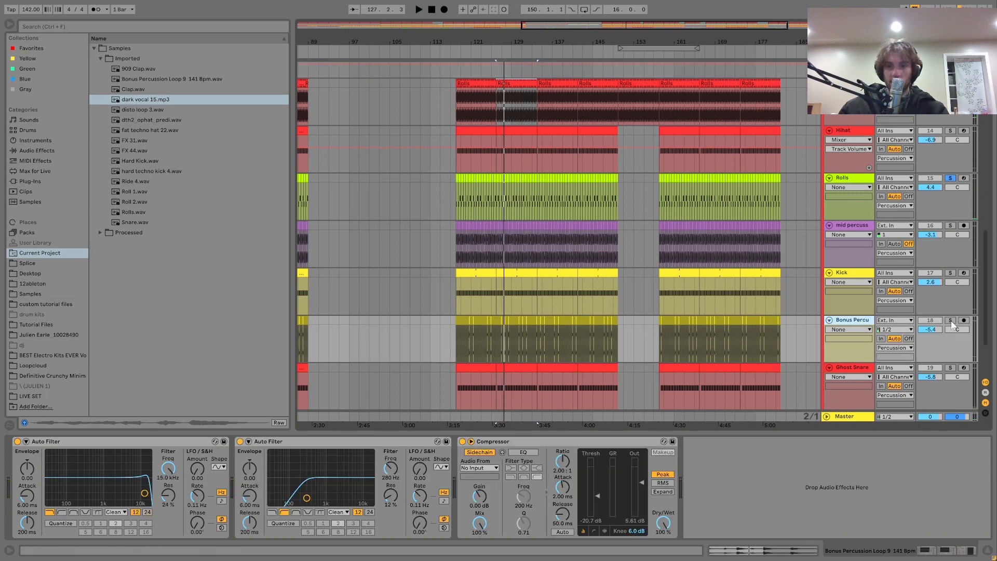
click(950, 320)
key(space)
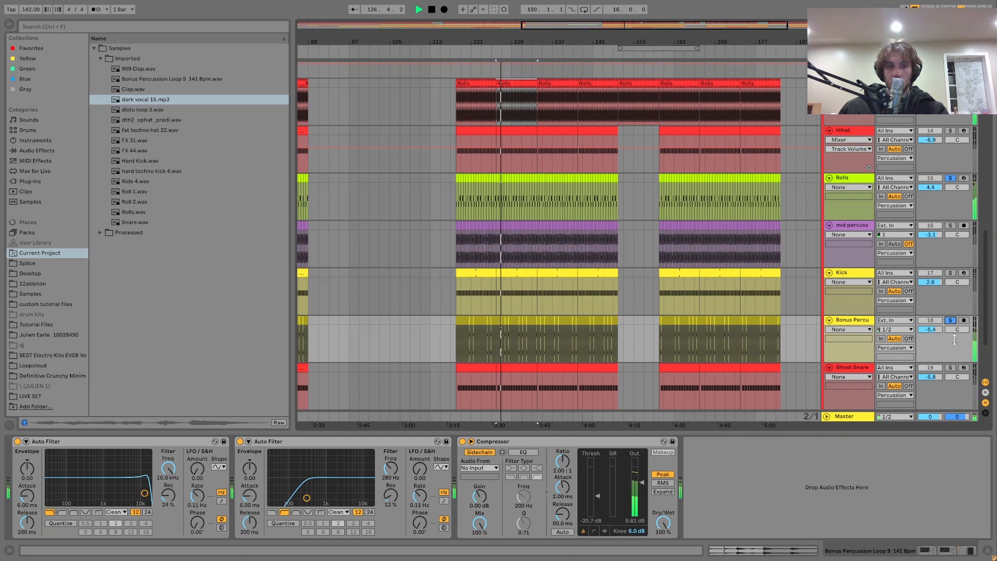
click(950, 366)
scroll(950, 361, down, 2)
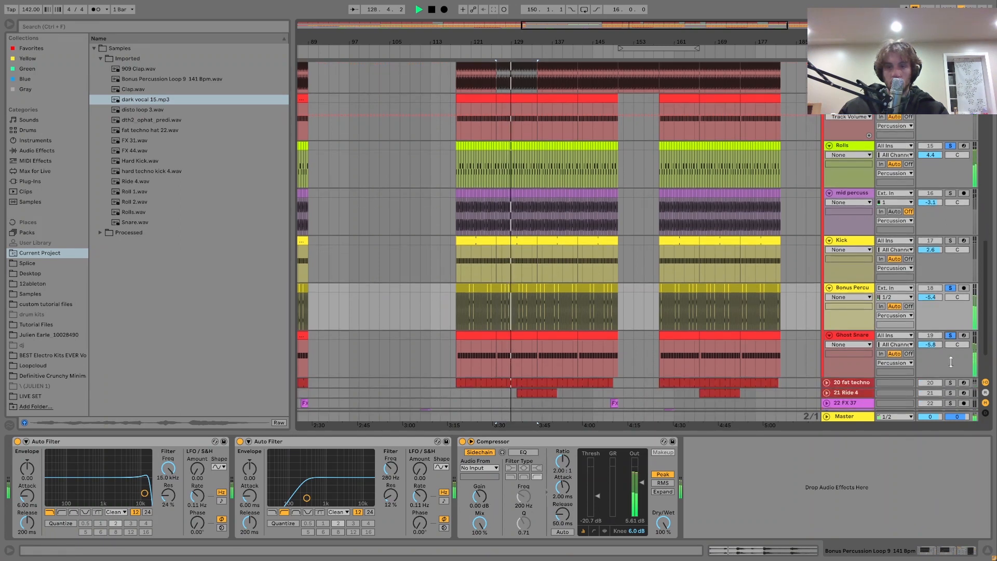
Step: Add the mid percussion and Kick tracks to the soloed percussion layers during playback
scroll(945, 332, down, 1)
scroll(953, 259, up, 3)
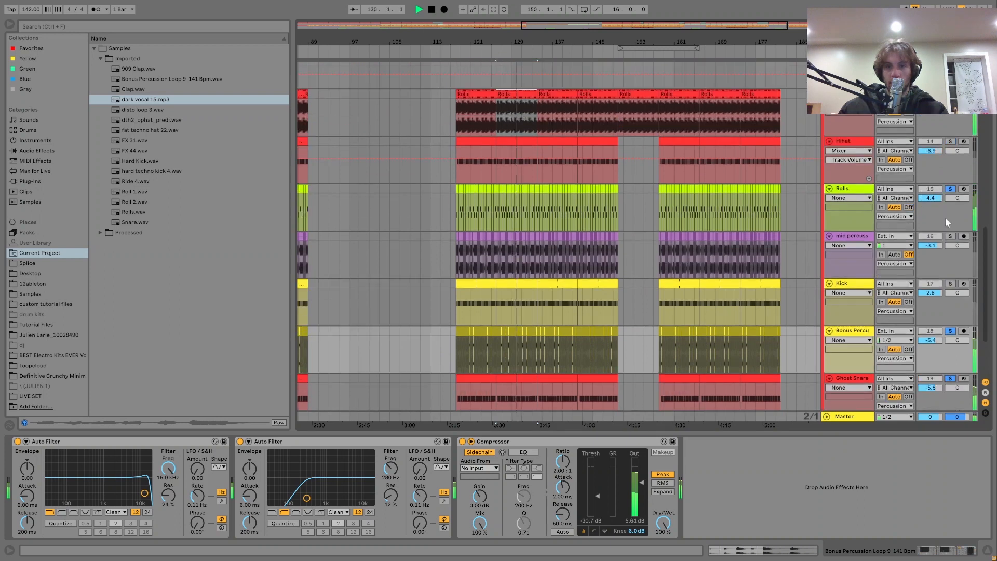
click(951, 236)
click(950, 283)
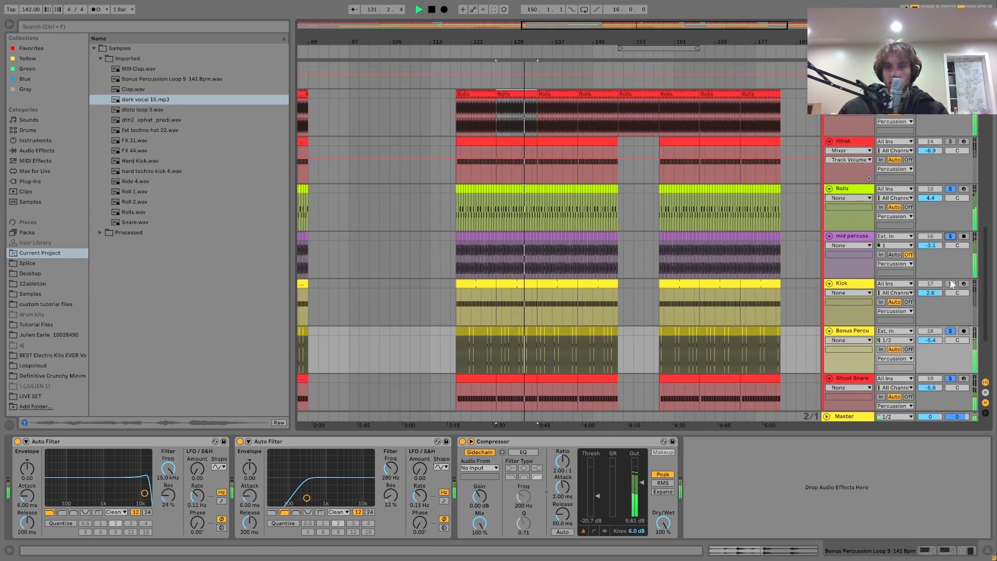
Step: Solo the Hihat with the other percussion layers and show the Percussion group's Auto Filter frequency automation
click(950, 141)
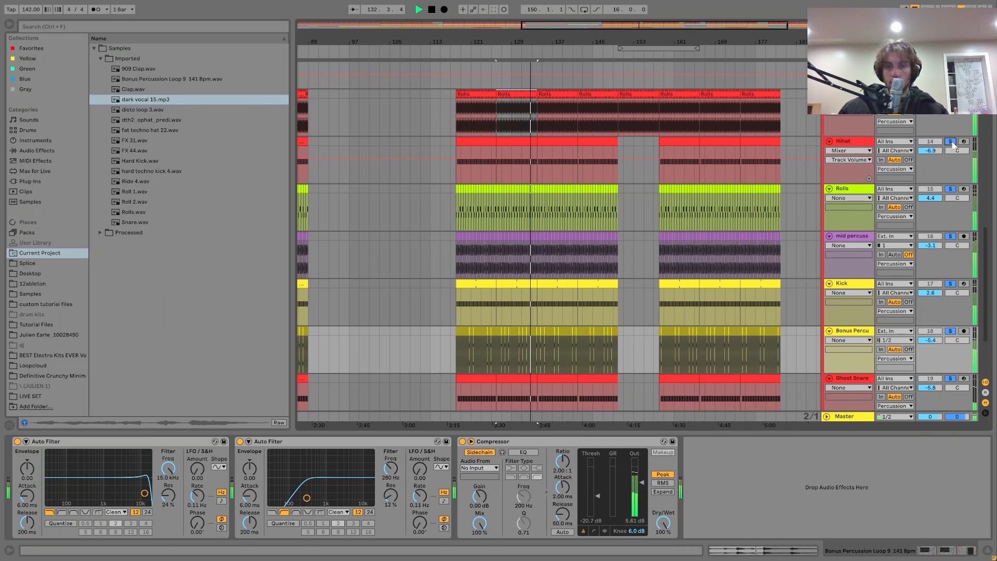
scroll(956, 163, up, 2)
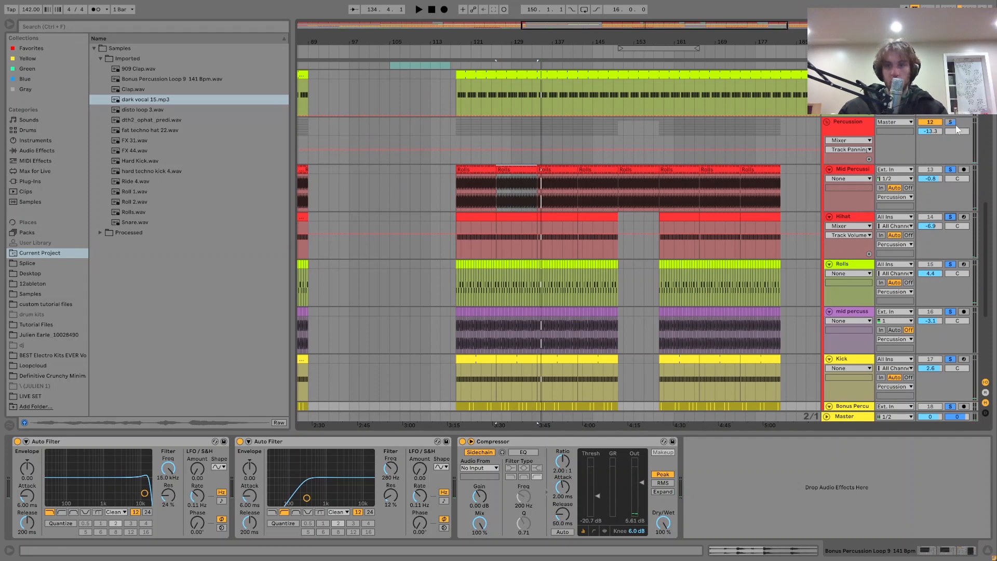
click(852, 123)
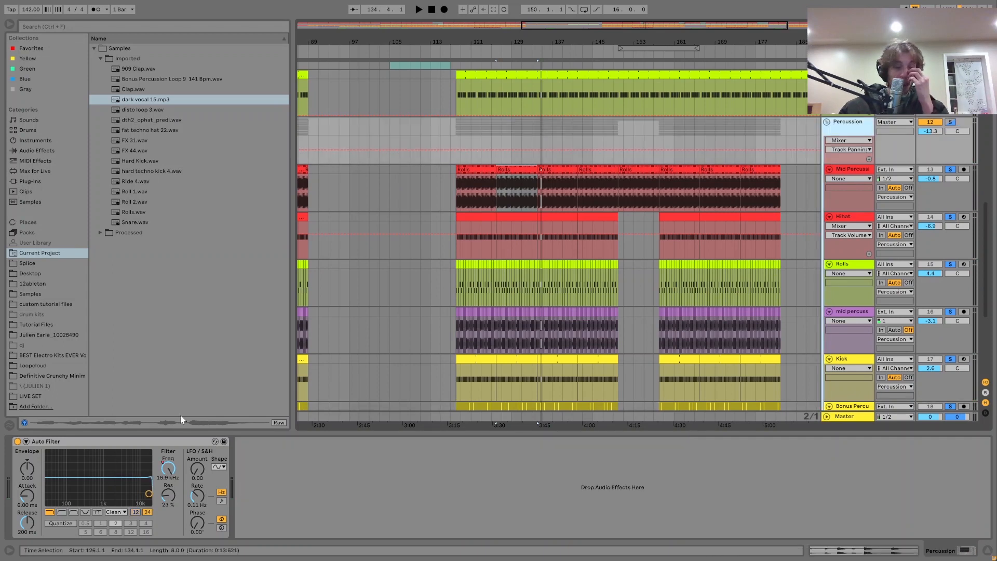
click(168, 468)
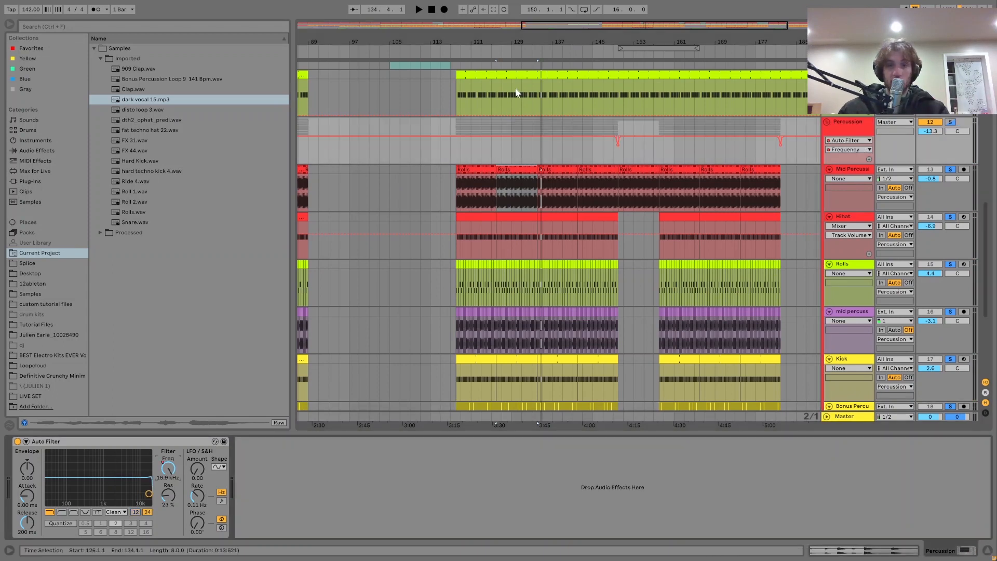
drag(530, 37, 594, 147)
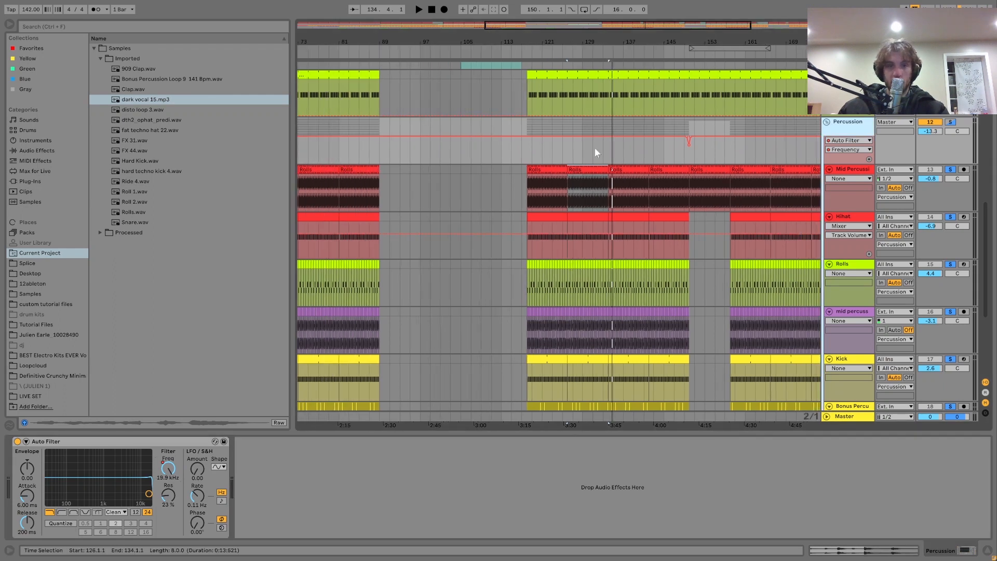
Step: Collapse the Percussion group and play the fat techno hat track on its own from bar 126
click(825, 123)
click(835, 139)
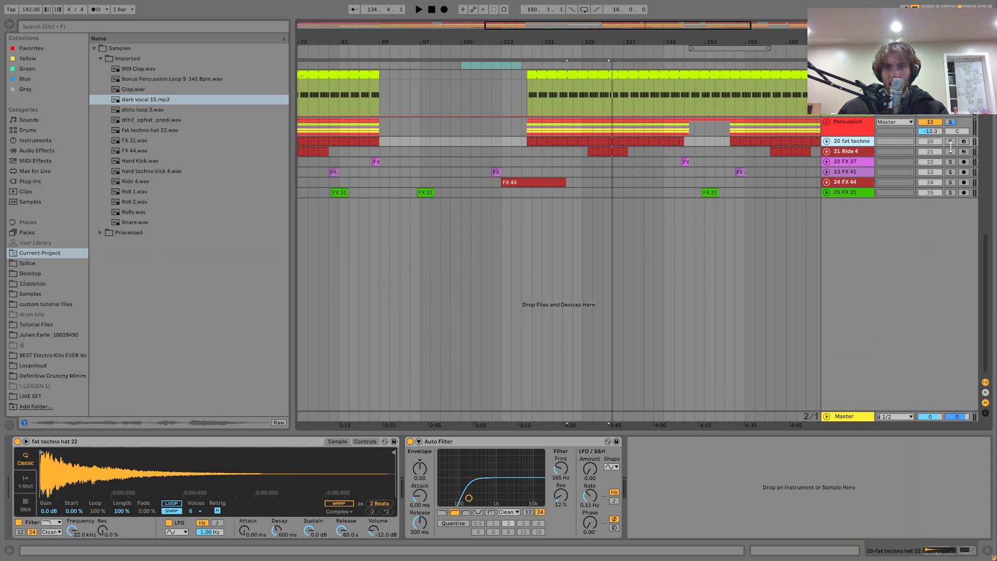
click(950, 141)
key(space)
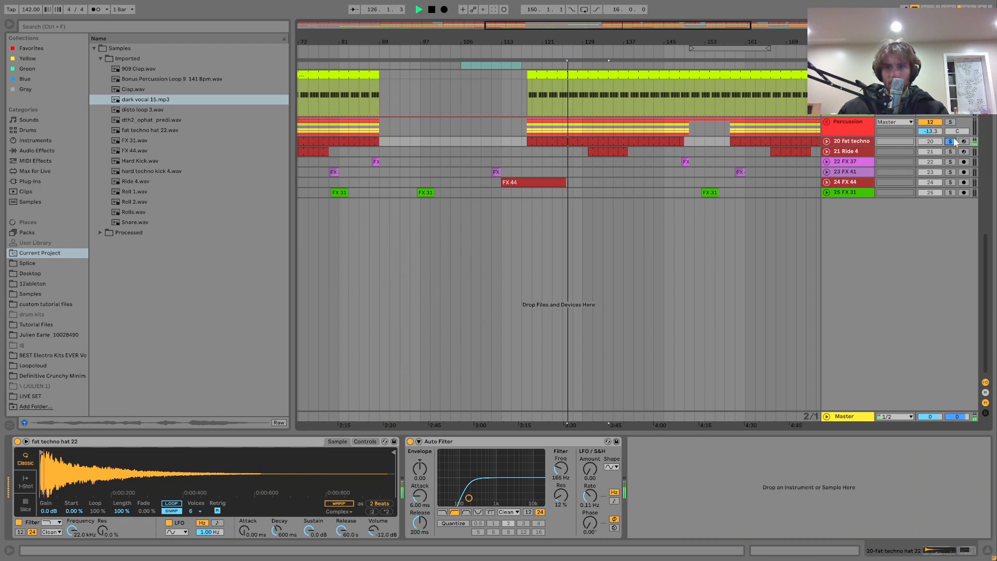
Step: Expand the Ride 4 track and play it soloed from bar 132
click(826, 151)
key(space)
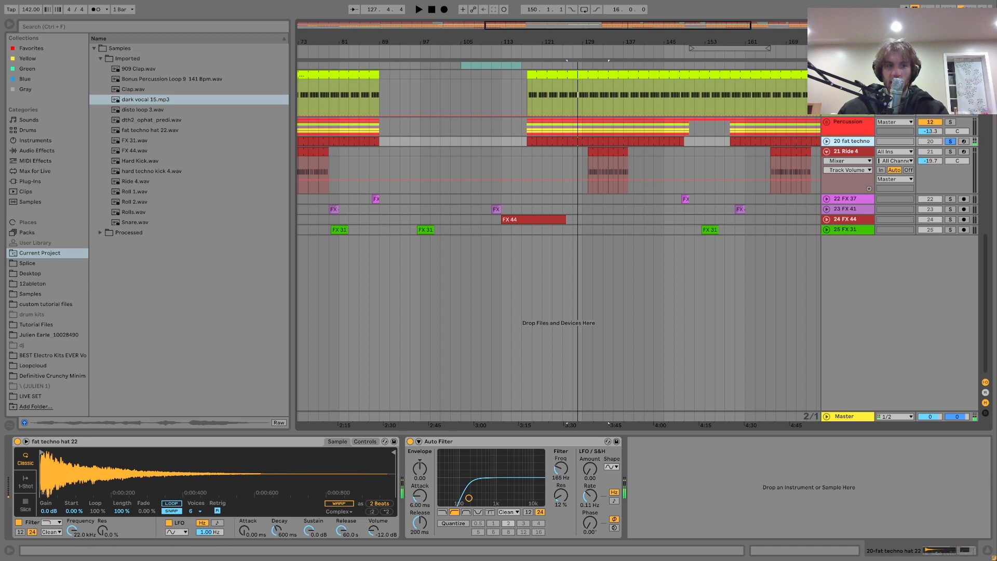
click(950, 151)
click(601, 155)
key(space)
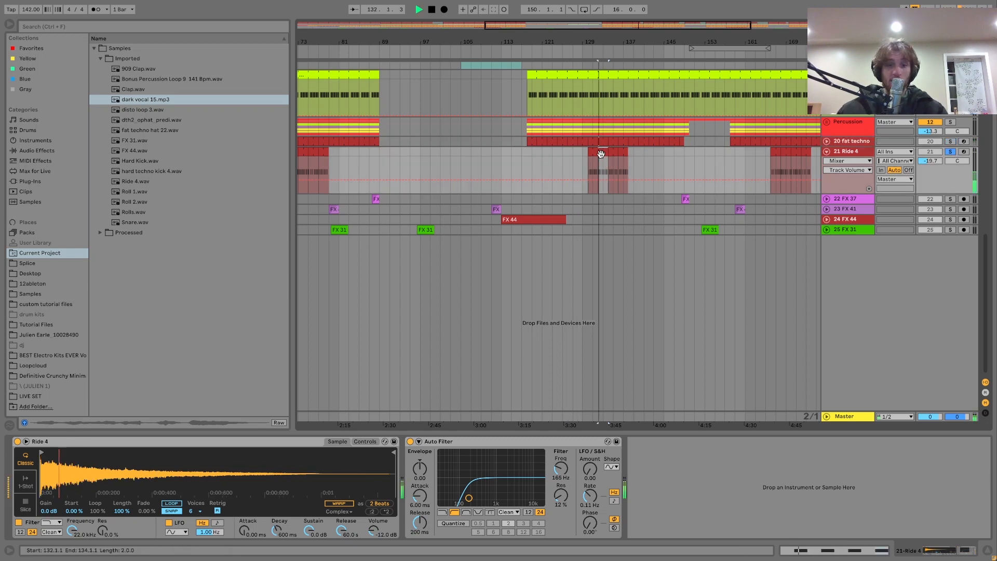
Step: Switch the solo from Ride 4 back to the fat techno hat and play it from bar 132
click(951, 151)
key(space)
click(950, 141)
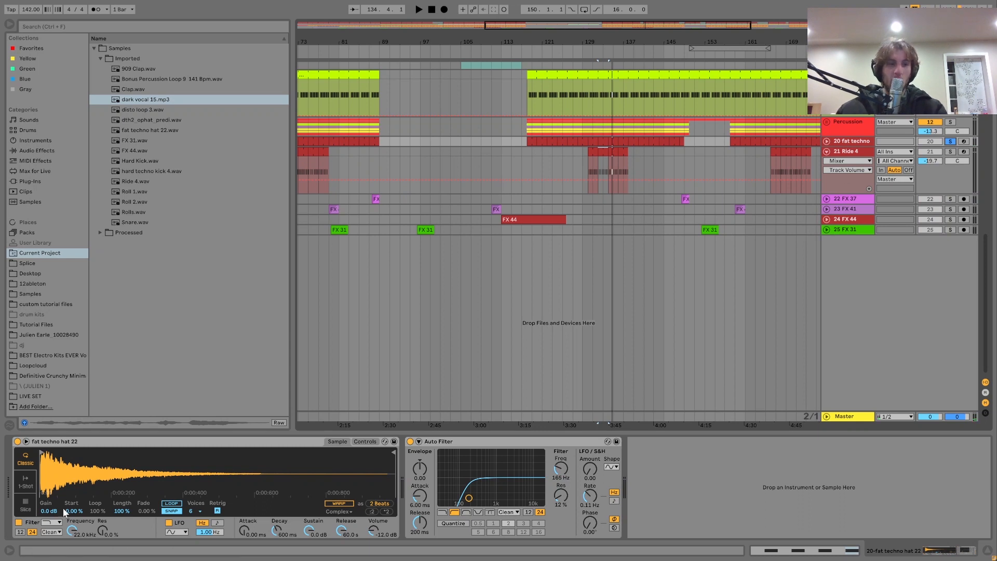
key(space)
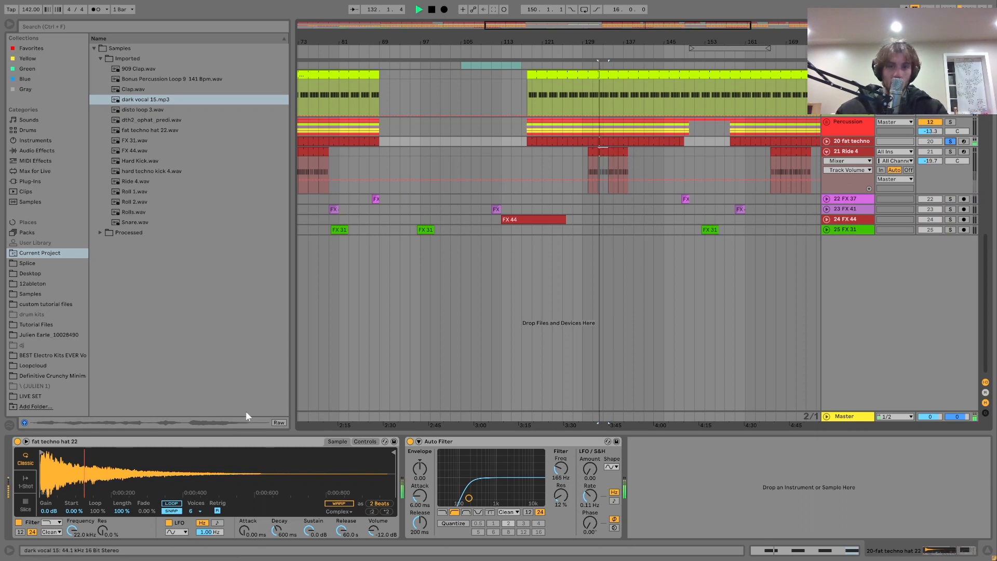
key(space)
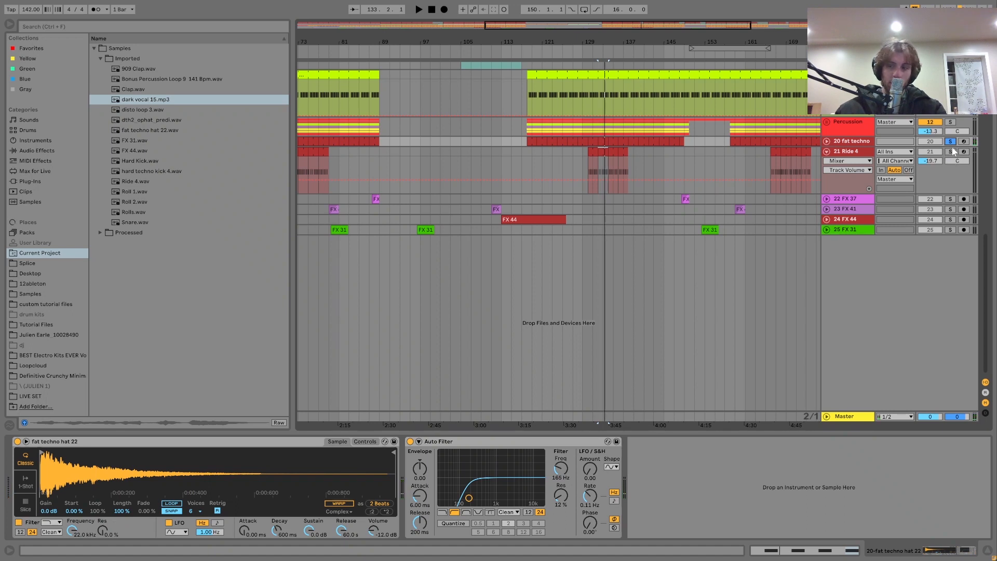
Step: Play the fat techno hat and Ride 4 soloed together from bar 132, view Ride 4's devices, and clear the solos
key(space)
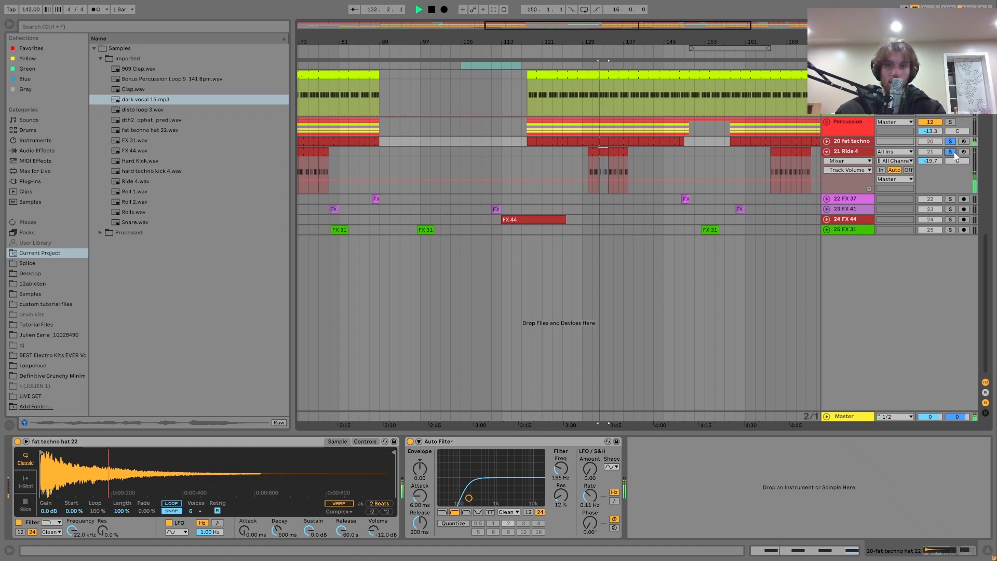
click(862, 156)
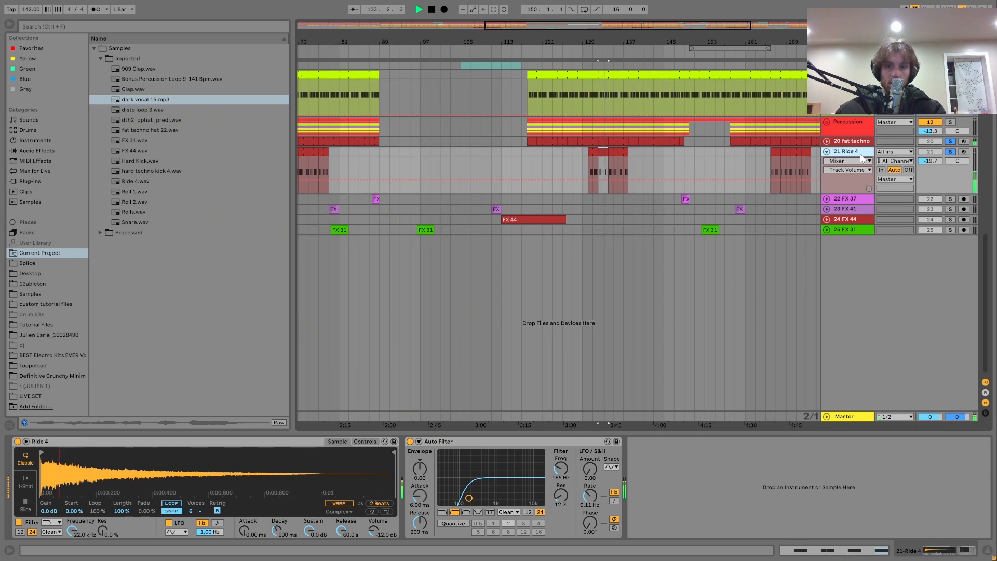
key(space)
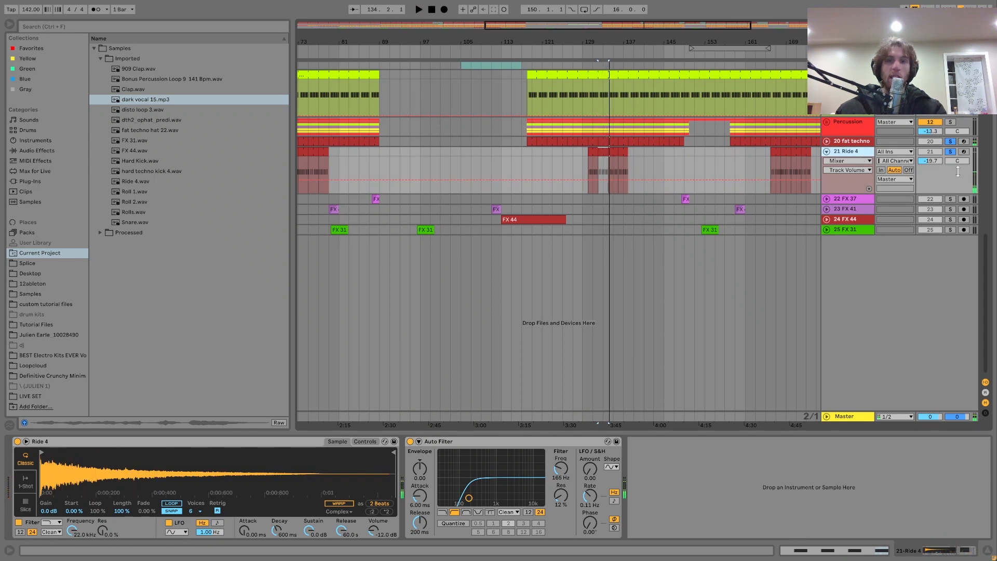
click(607, 129)
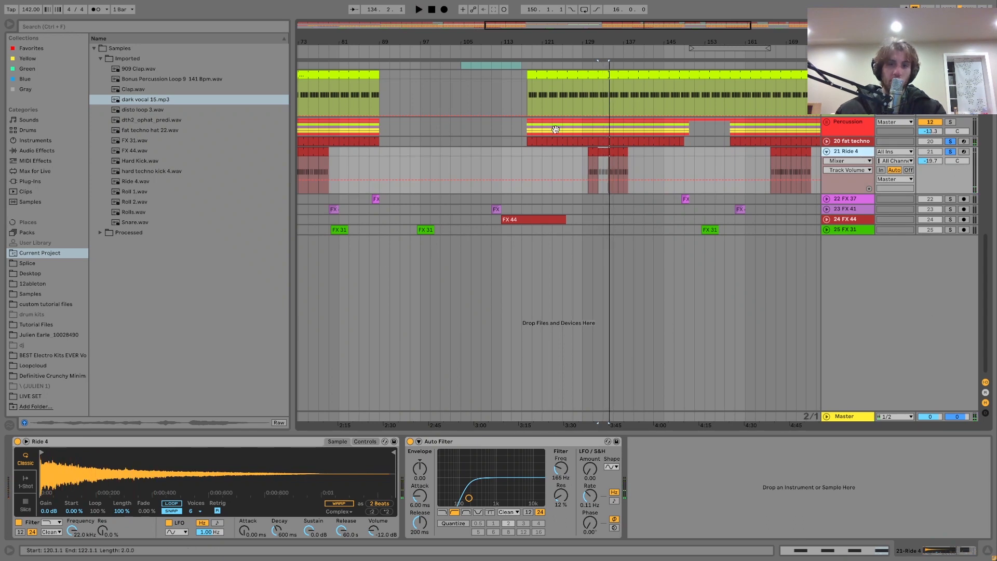
click(600, 205)
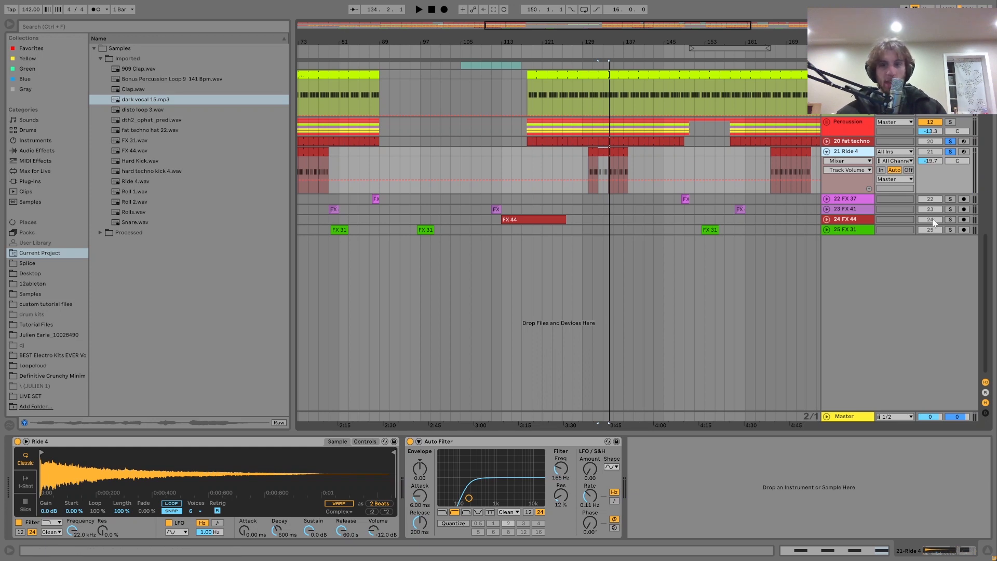
click(950, 151)
Step: Collapse the Kick group and the Reese Bass, Wavetable, dark vocal, Lead, Snare and 909 Clap tracks
drag(986, 284, 985, 110)
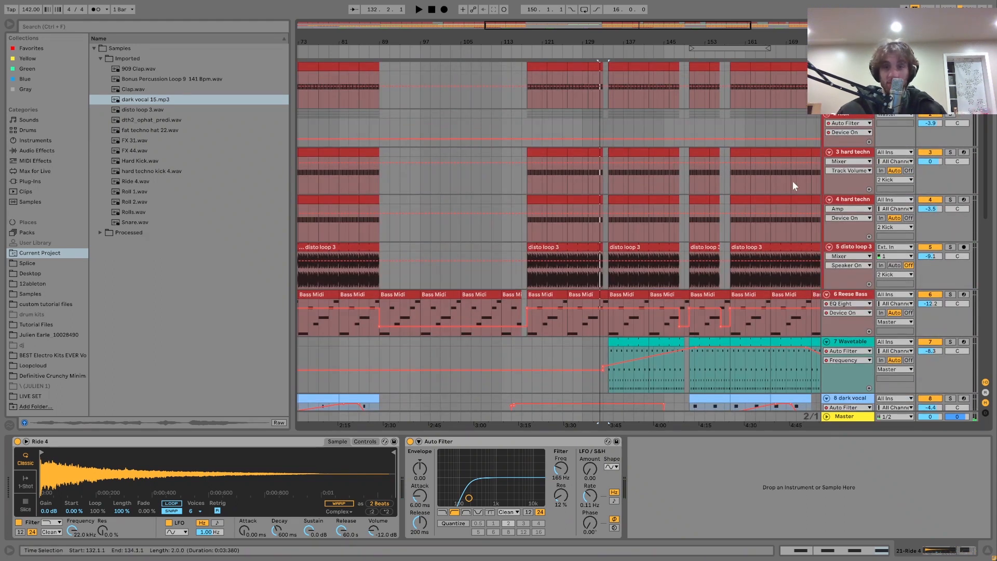
click(850, 158)
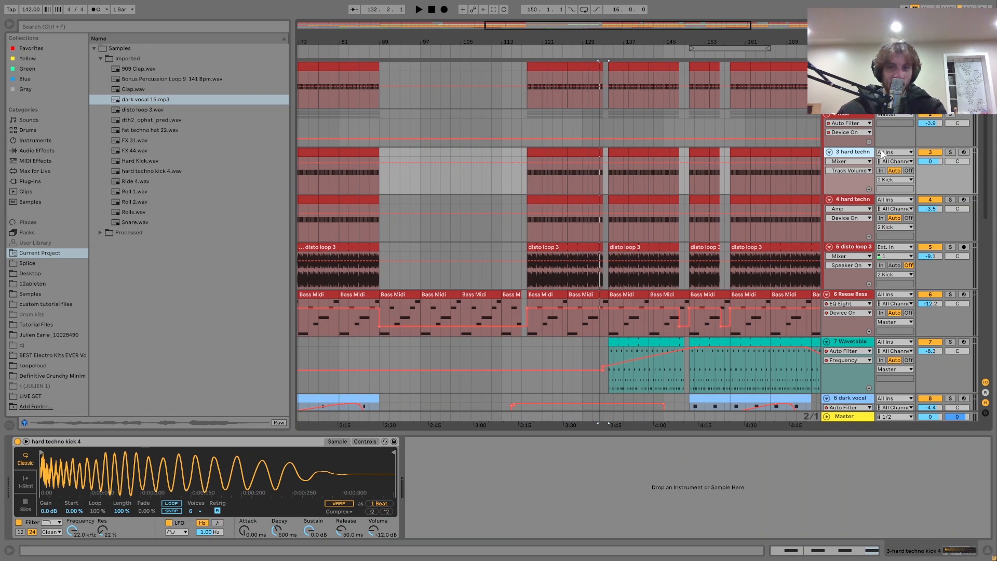
scroll(887, 166, down, 5)
scroll(888, 166, up, 4)
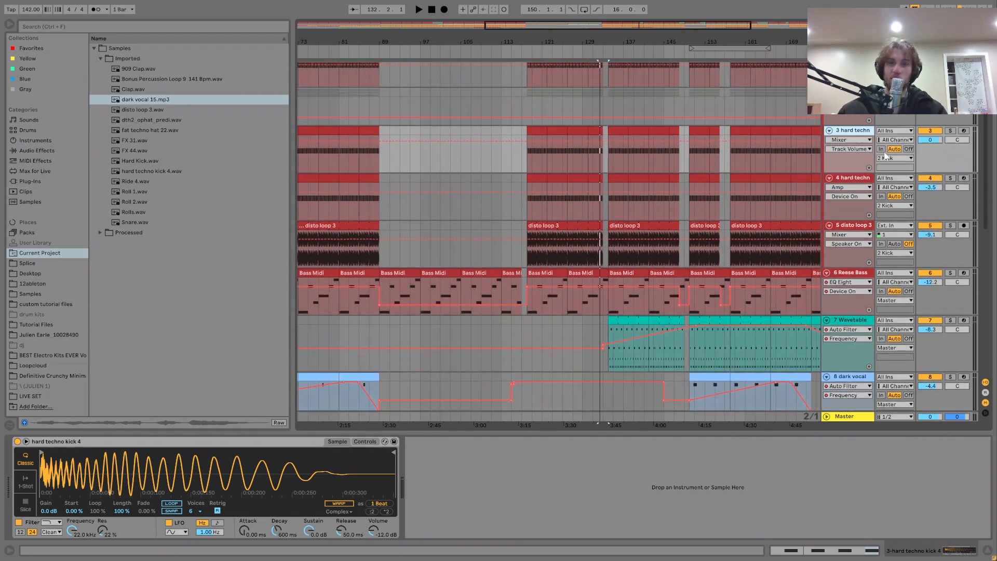
key(Up)
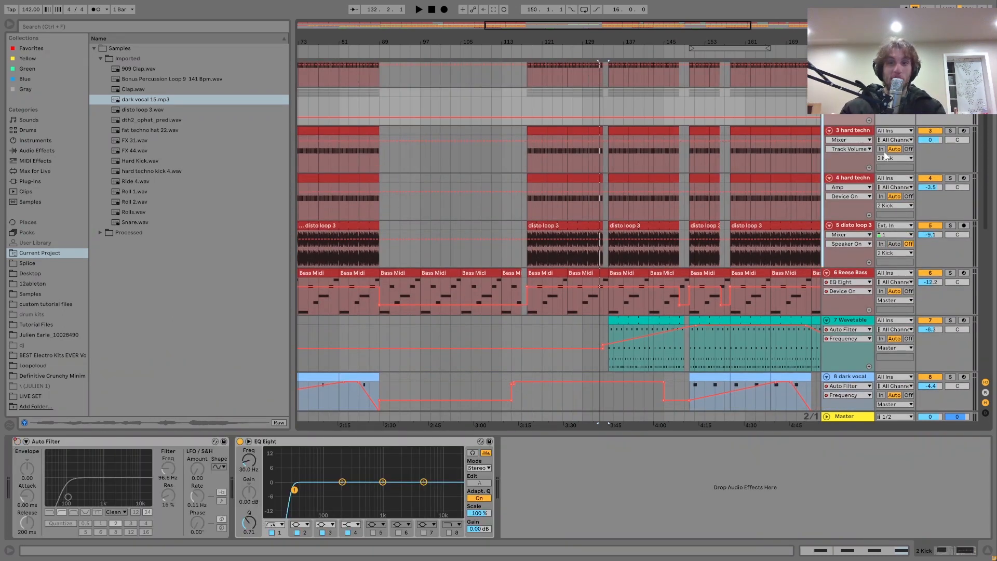
key(Left)
key(Down)
key(Left)
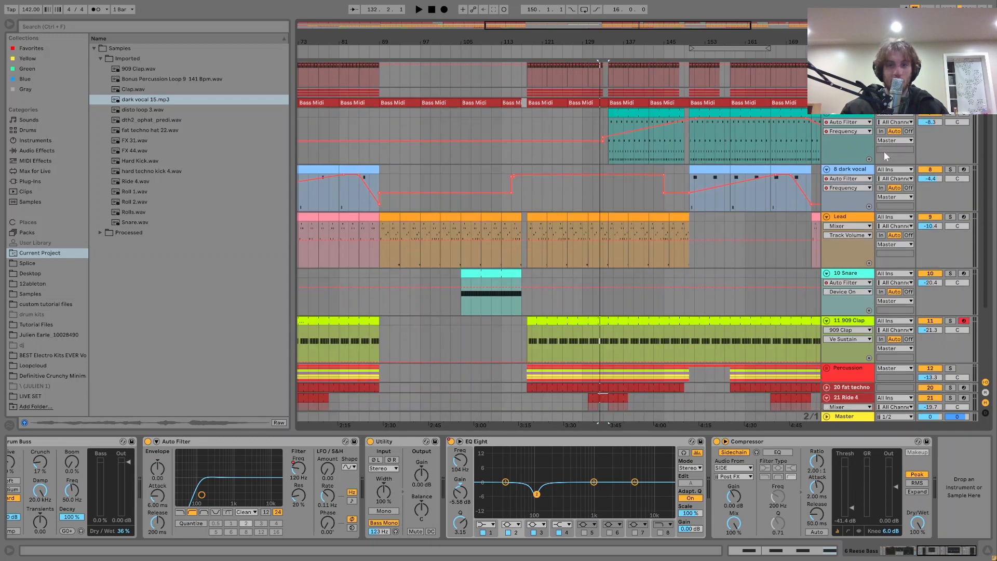
key(Down)
key(Left)
key(Down)
key(Left)
key(Down)
key(Left)
key(Down)
key(Left)
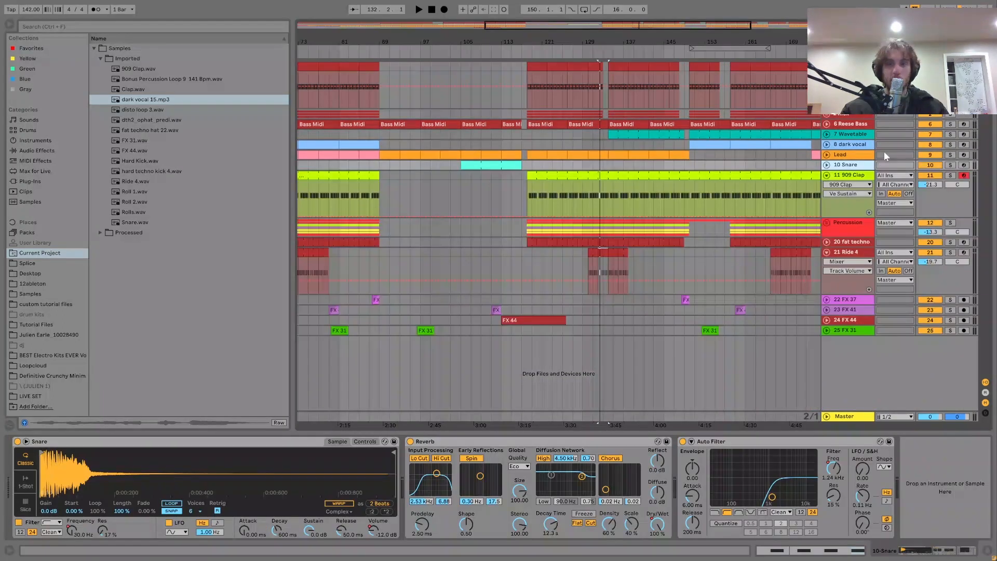
key(Down)
key(Left)
key(Down)
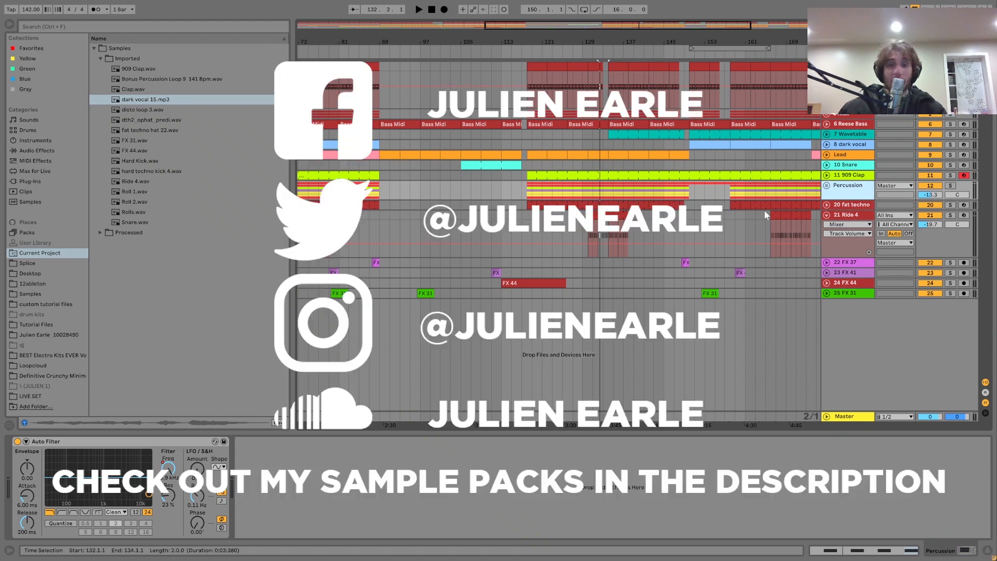
Step: View the FX 37 track's devices and play the arrangement from the FX 44 clip at bar 113 with its track expanded
click(849, 262)
drag(620, 44, 554, 43)
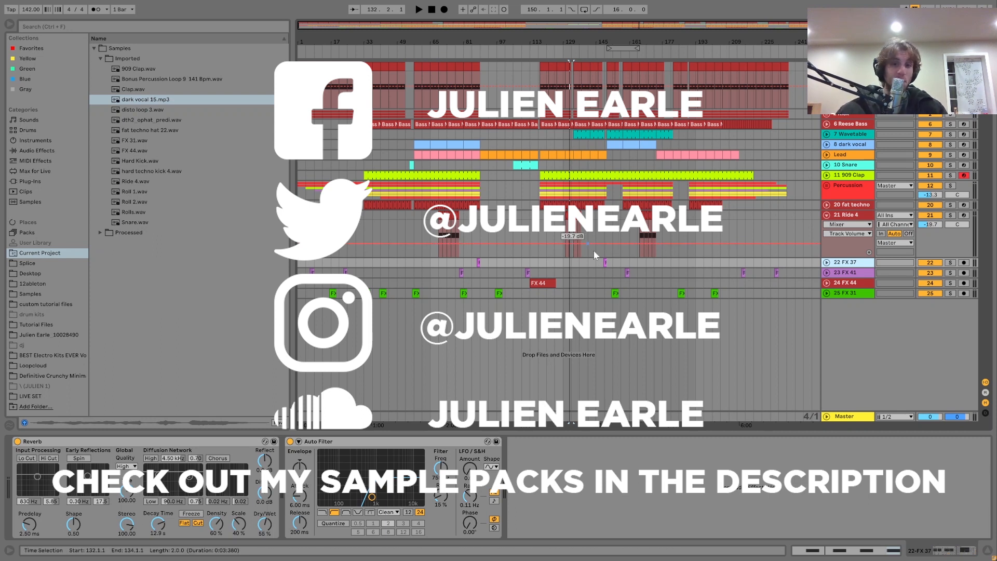
click(538, 282)
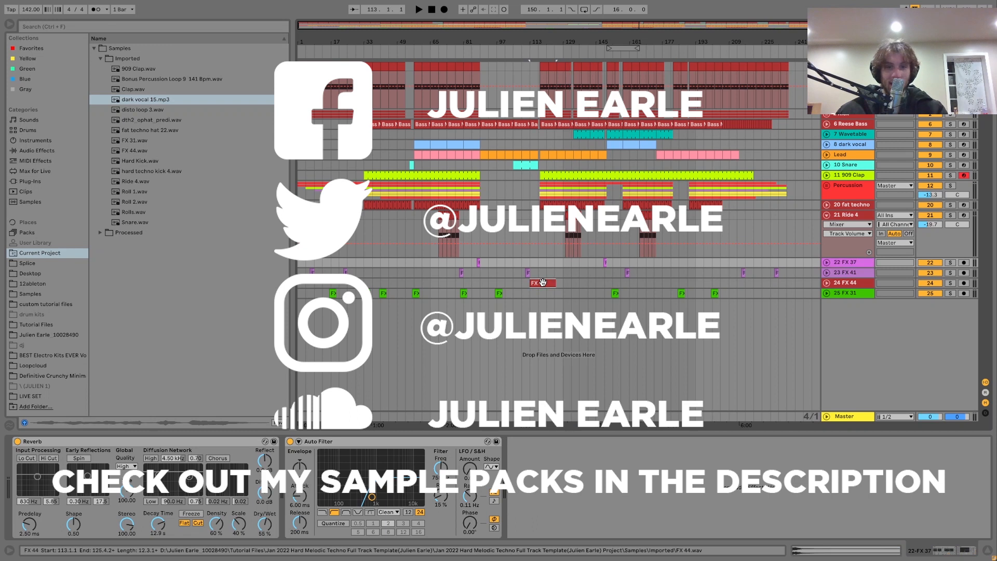
key(space)
click(826, 282)
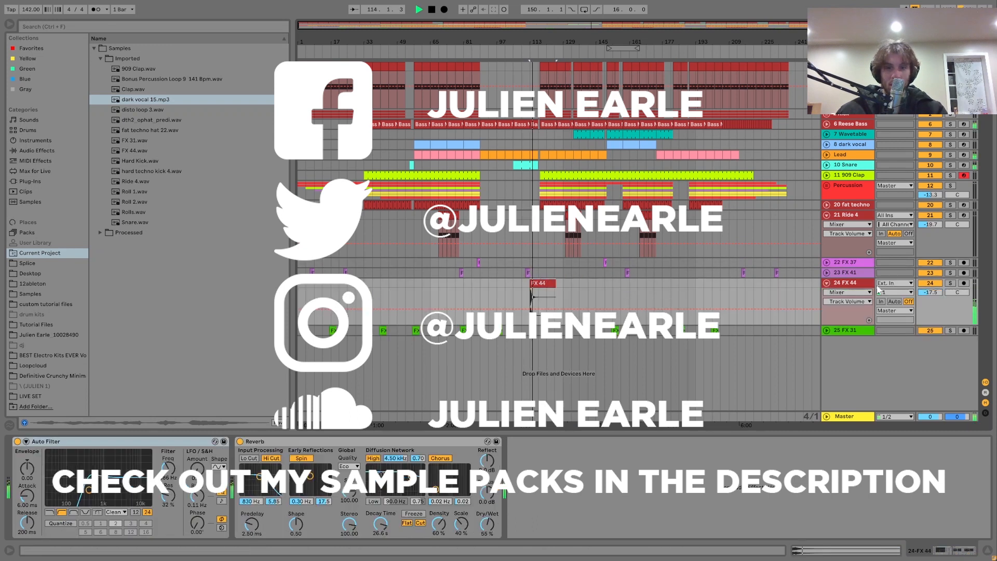